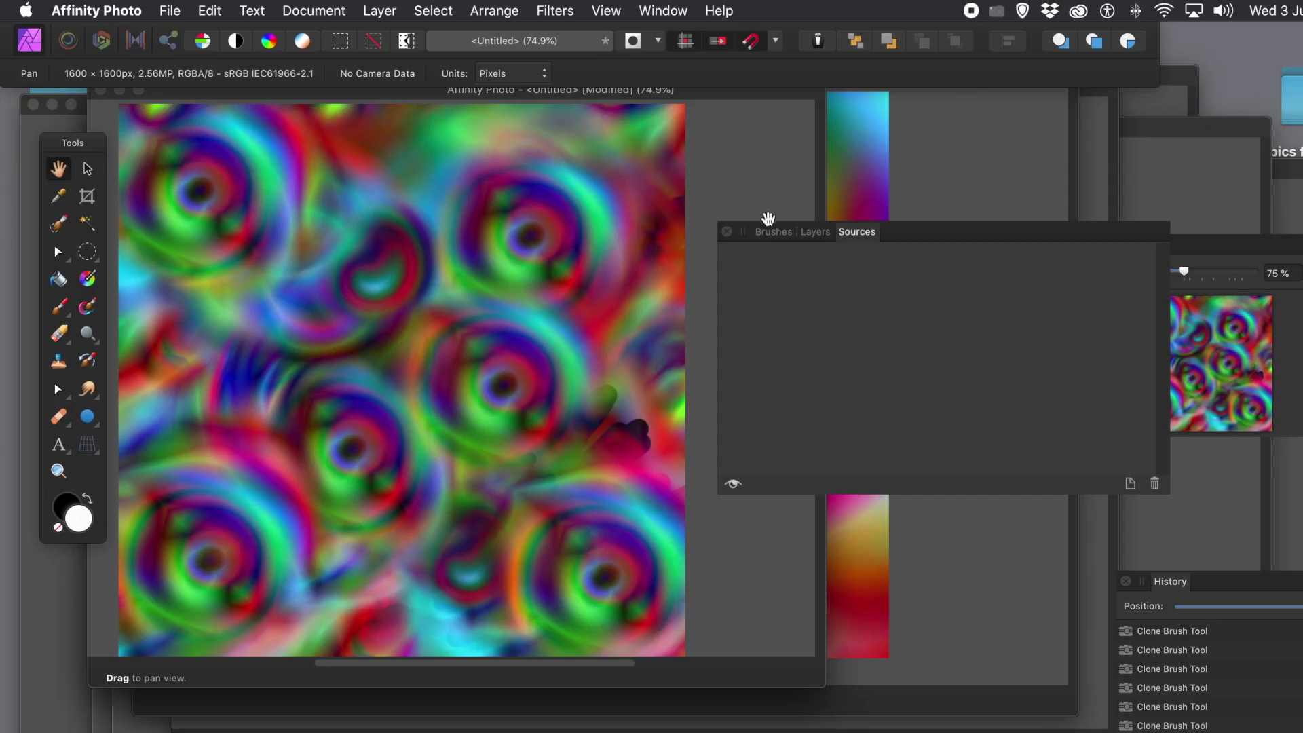
Show the clone sources list, bring up the gradients-1-69588686.jpg document and add it as a source.
{"action": "left_click", "coordinate": [607, 12]}
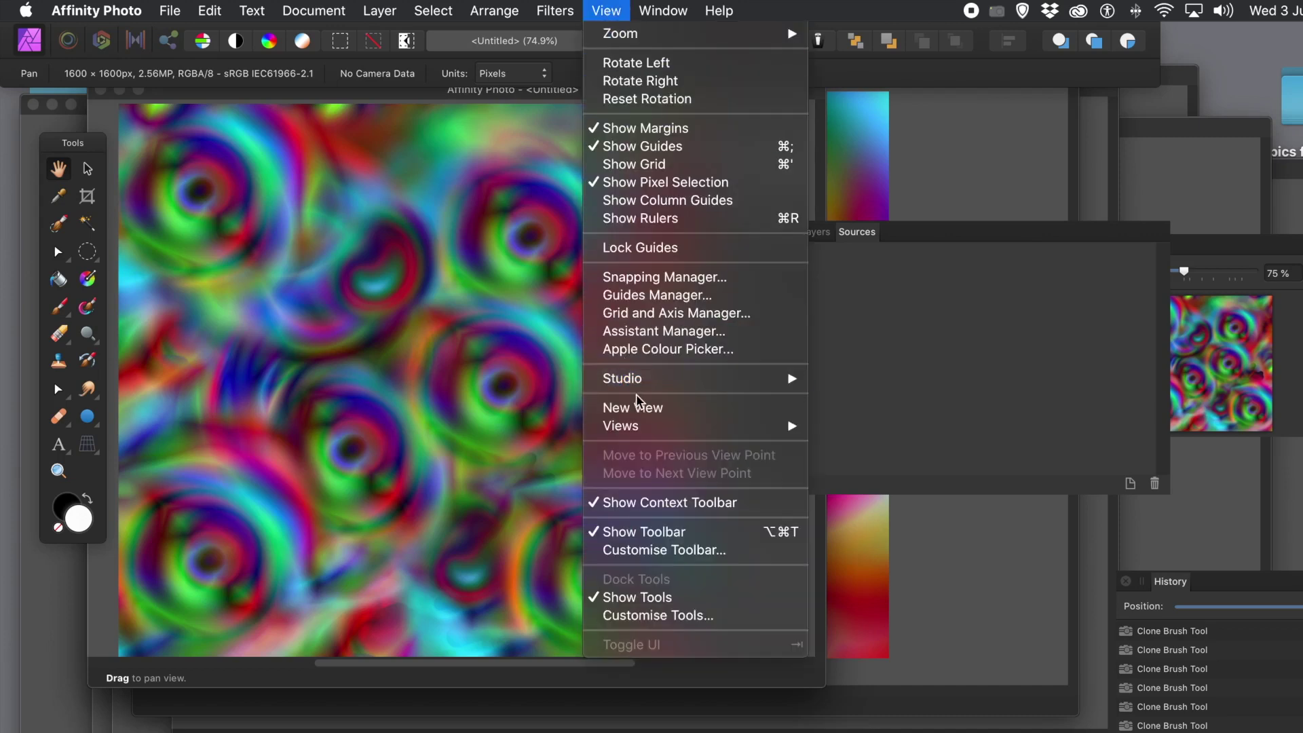
{"action": "mouse_move", "coordinate": [638, 384]}
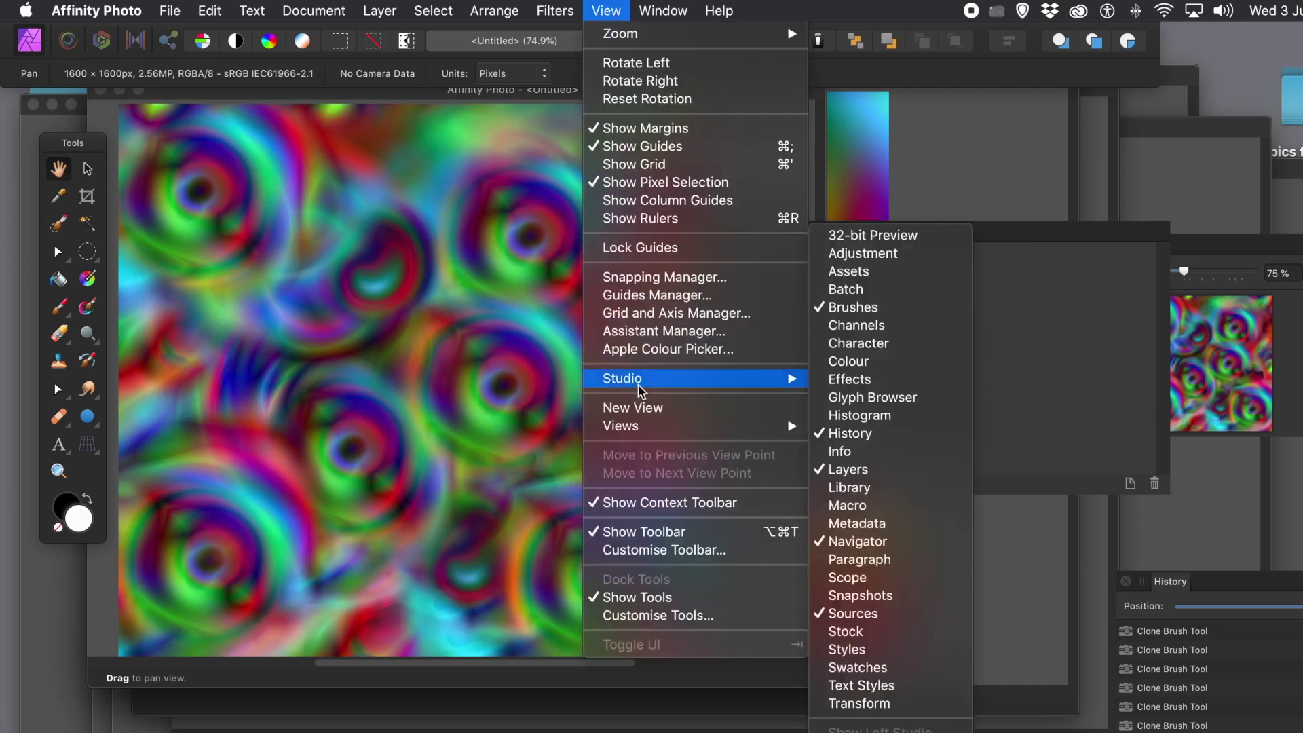
{"action": "left_click", "coordinate": [854, 615]}
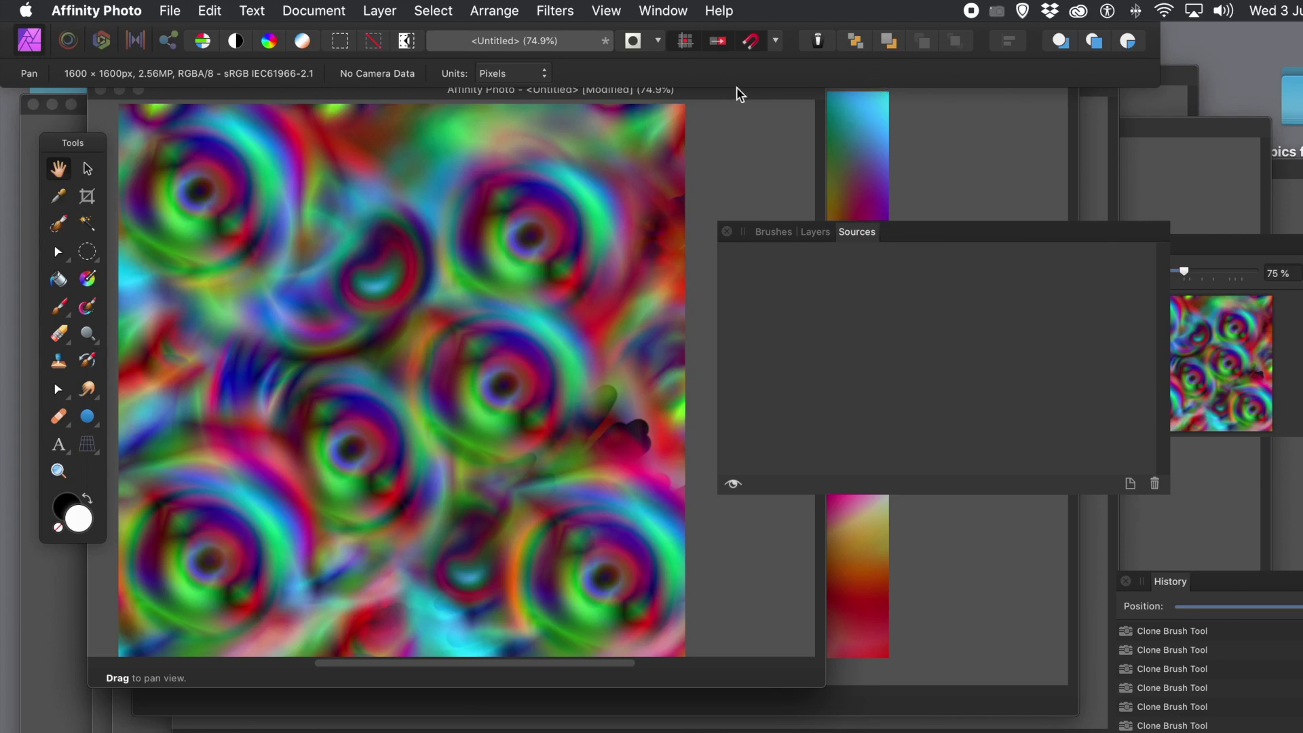
{"action": "left_click", "coordinate": [662, 11]}
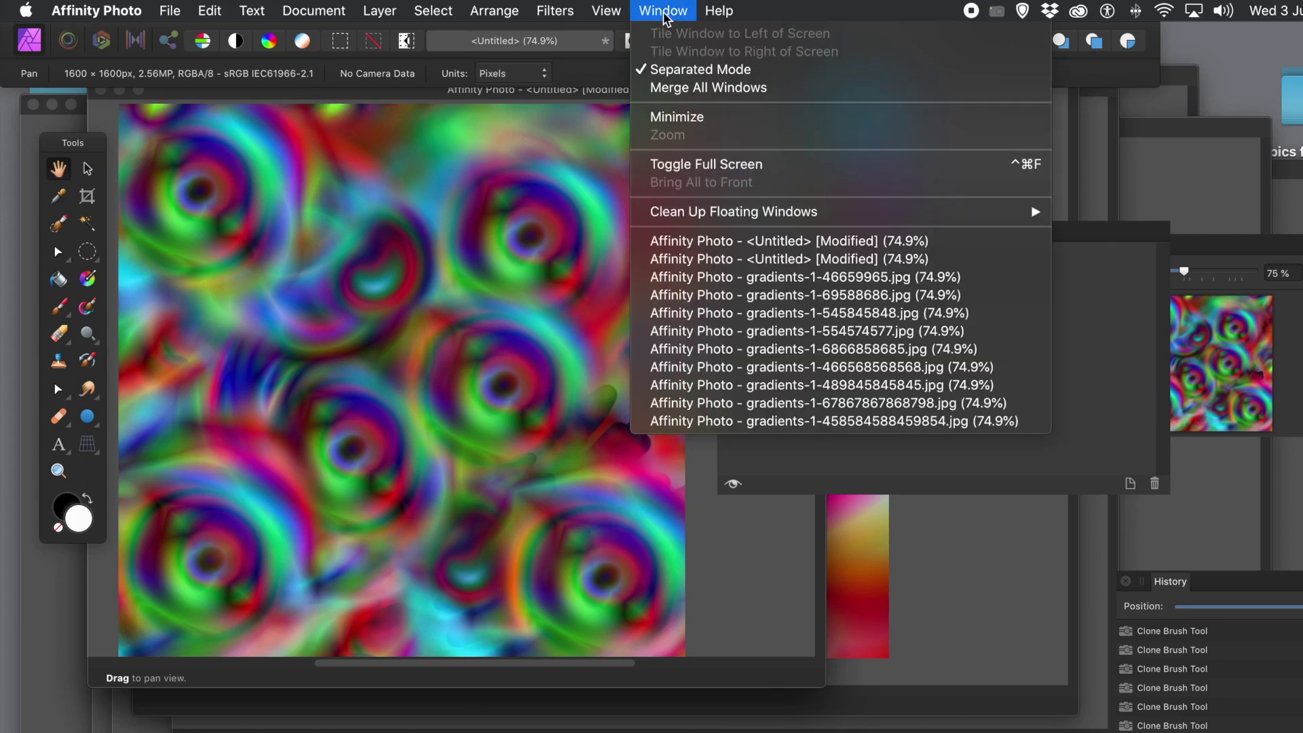
{"action": "left_click", "coordinate": [725, 296]}
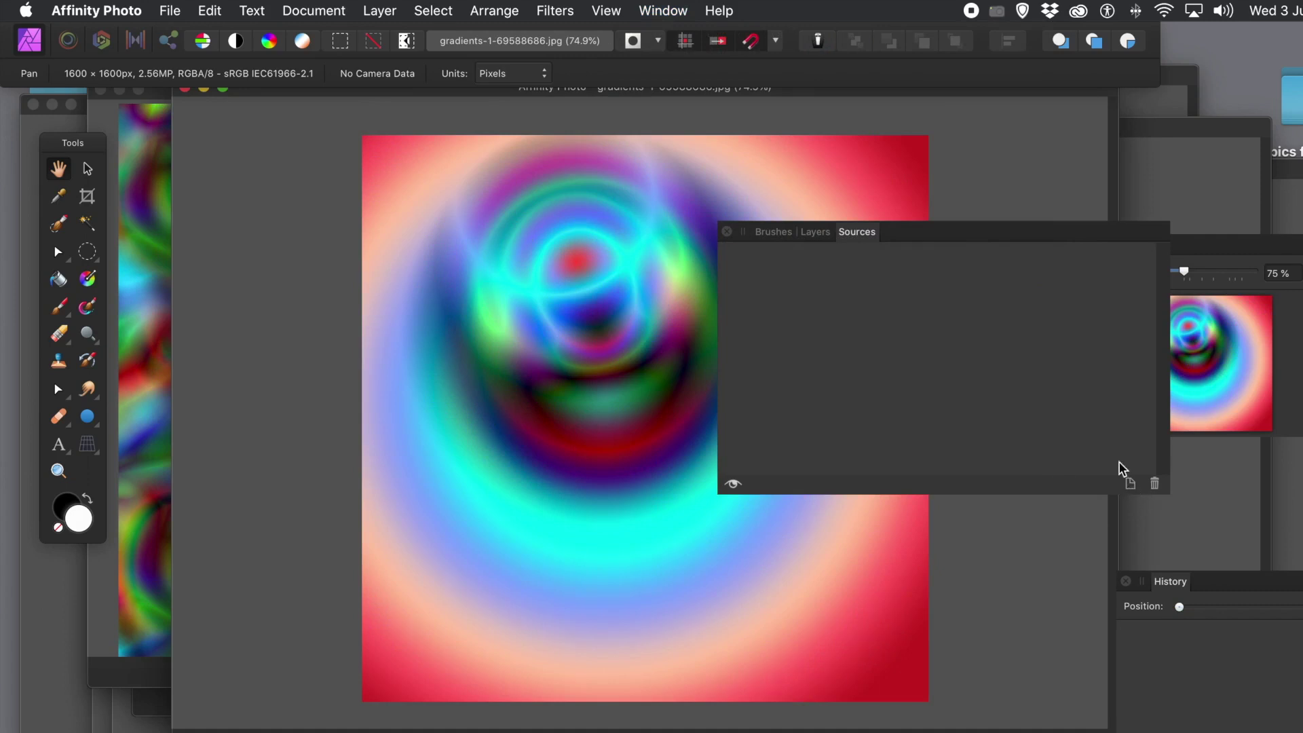
{"action": "mouse_move", "coordinate": [985, 223]}
{"action": "left_mouse_down"}
{"action": "mouse_move", "coordinate": [829, 262]}
{"action": "mouse_move", "coordinate": [785, 344]}
{"action": "mouse_move", "coordinate": [804, 378]}
{"action": "left_mouse_up"}
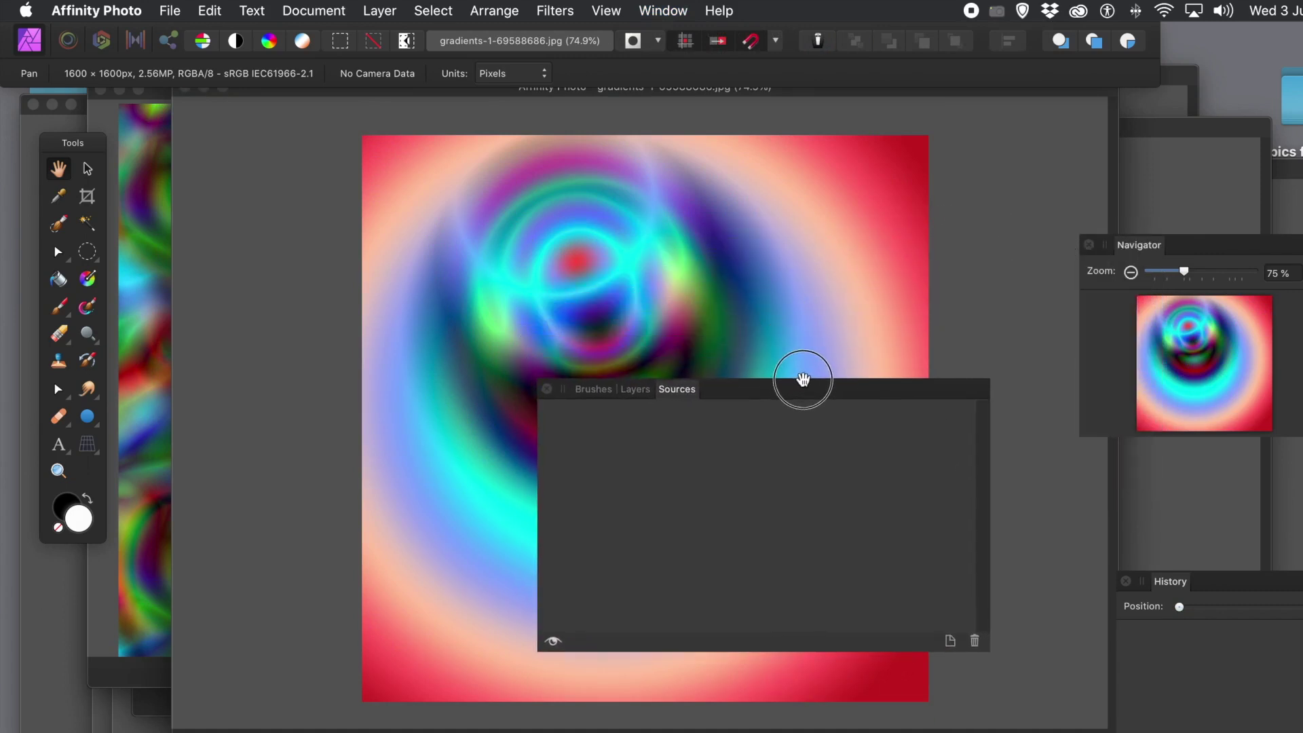
{"action": "left_click", "coordinate": [951, 641]}
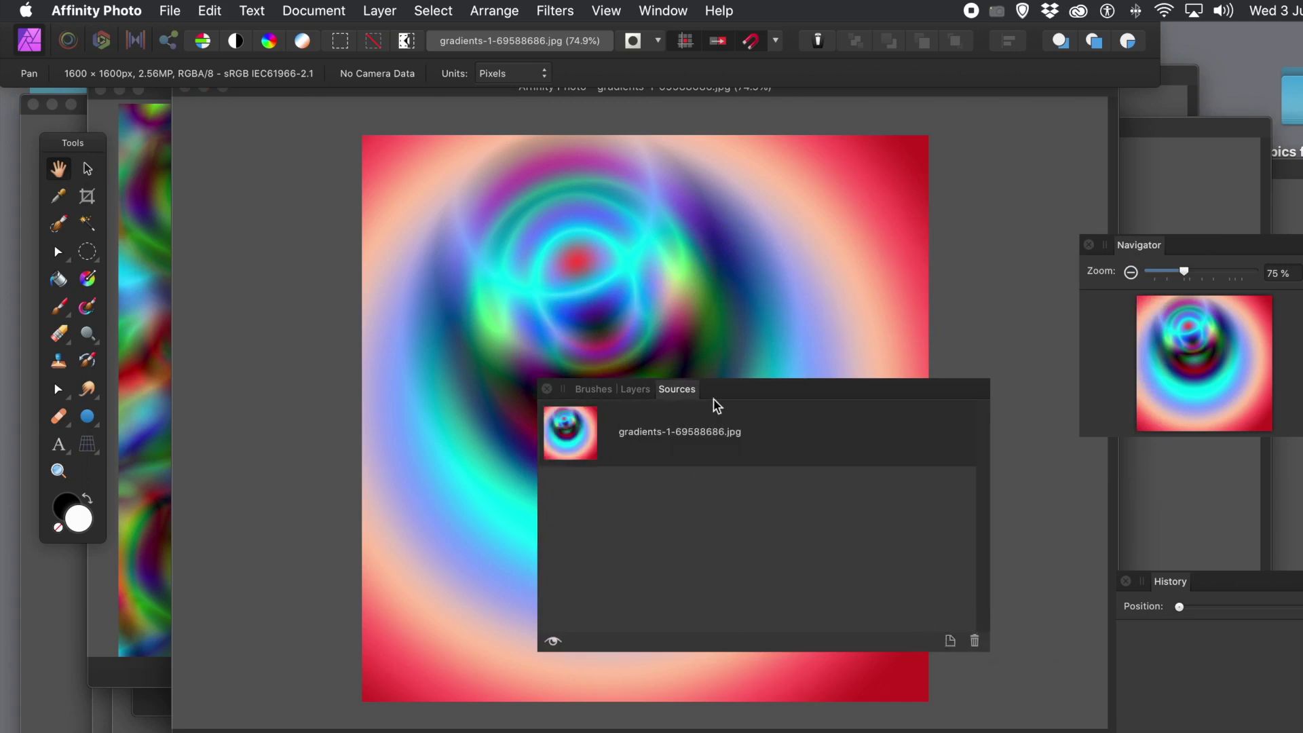
{"action": "left_click_drag", "start_coordinate": [744, 398], "coordinate": [892, 419]}
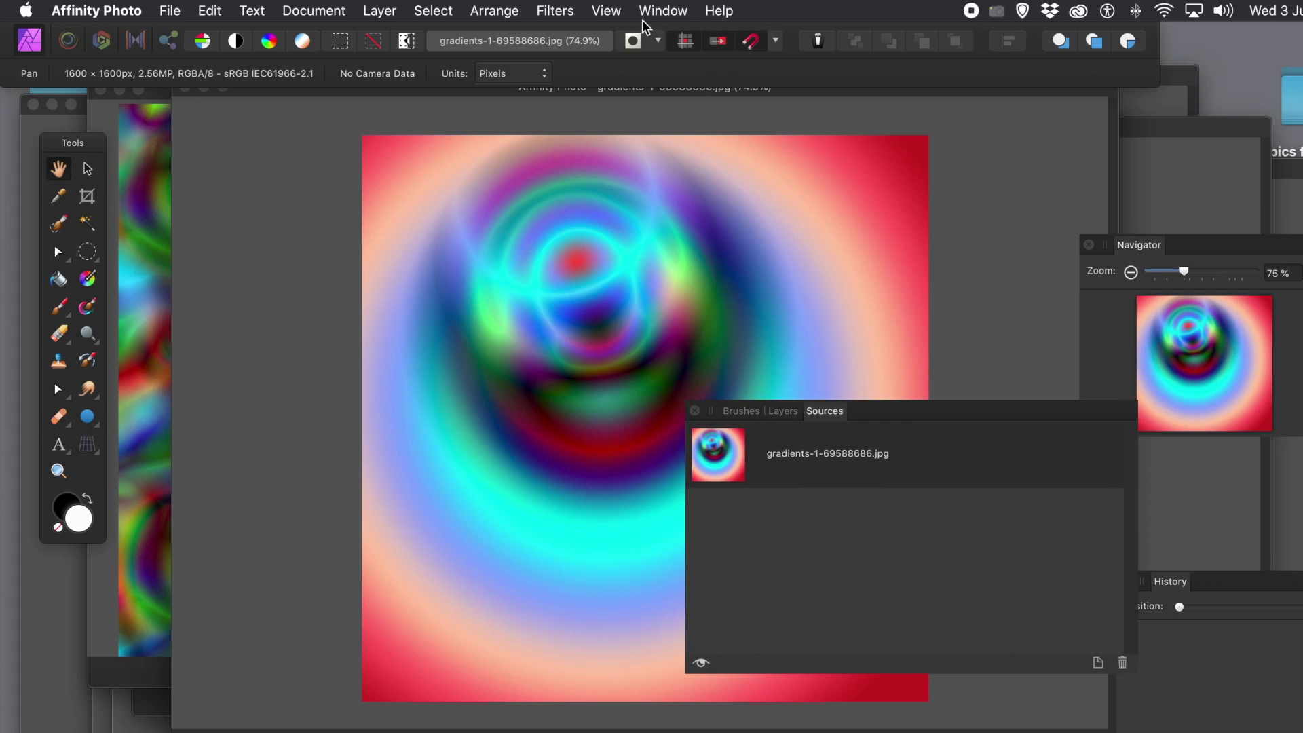
Add the open documents gradients-1-6866858685.jpg and gradients-1-466568568568.jpg to the clone sources list.
{"action": "left_click", "coordinate": [662, 12]}
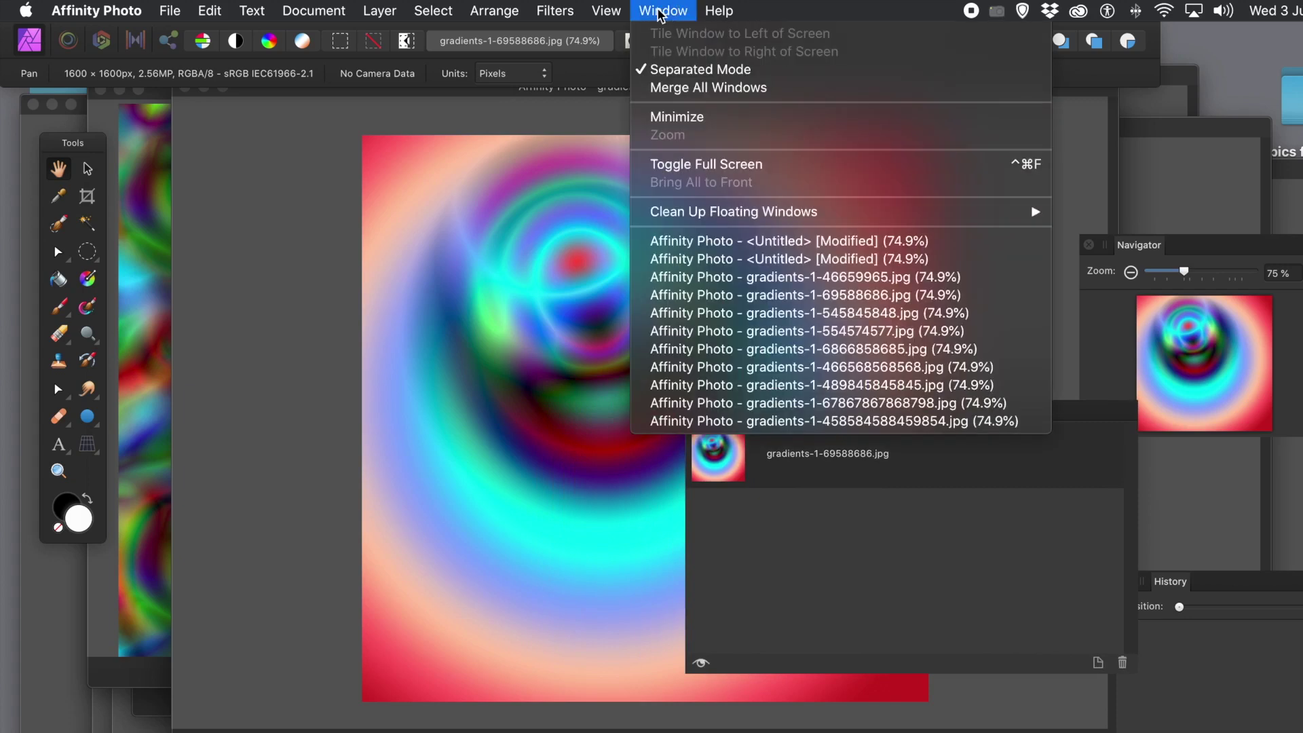
{"action": "left_click", "coordinate": [726, 348]}
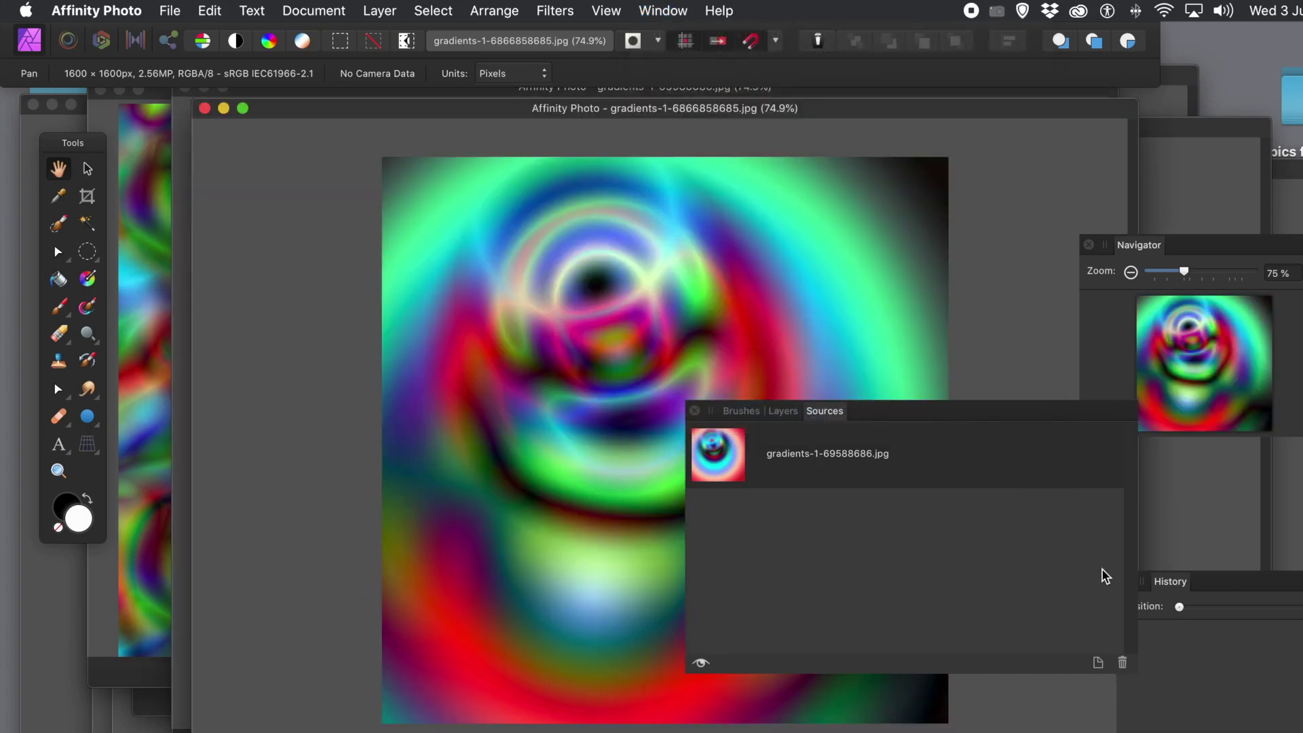
{"action": "left_click", "coordinate": [1098, 663]}
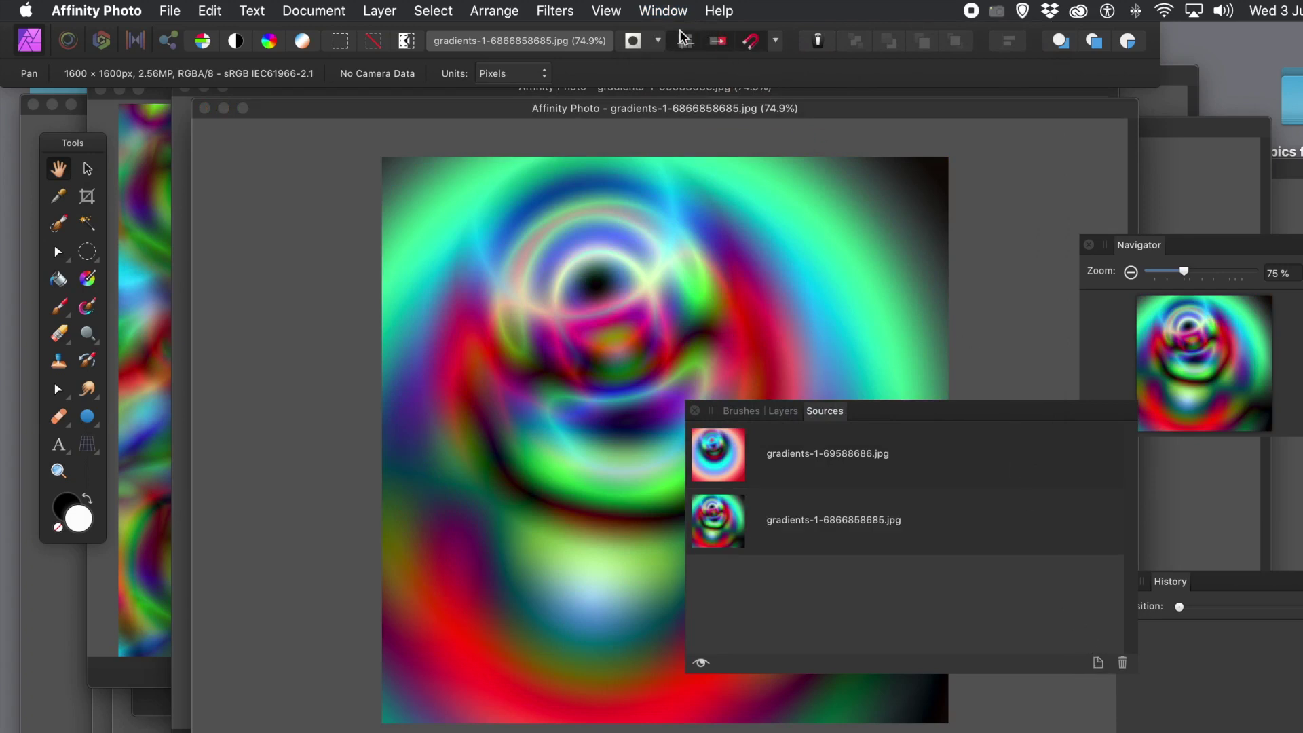
{"action": "left_click", "coordinate": [666, 11]}
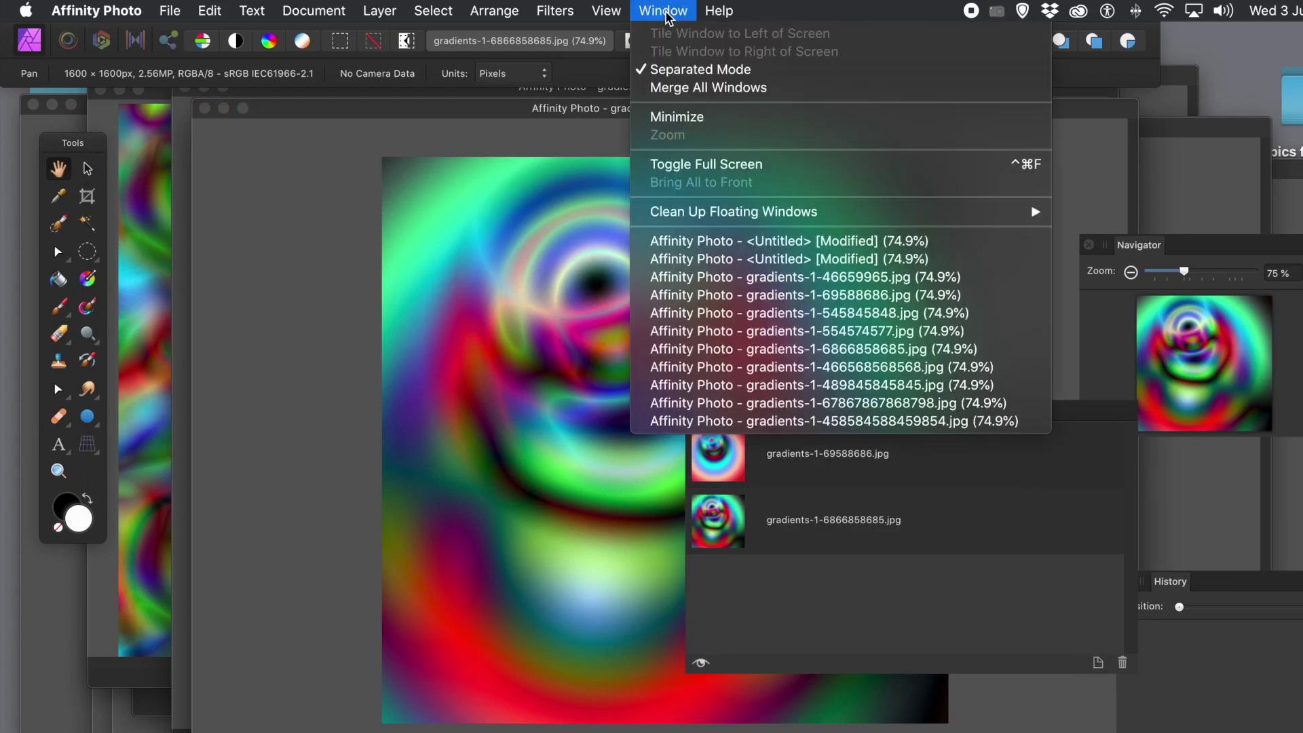
{"action": "left_click", "coordinate": [719, 370]}
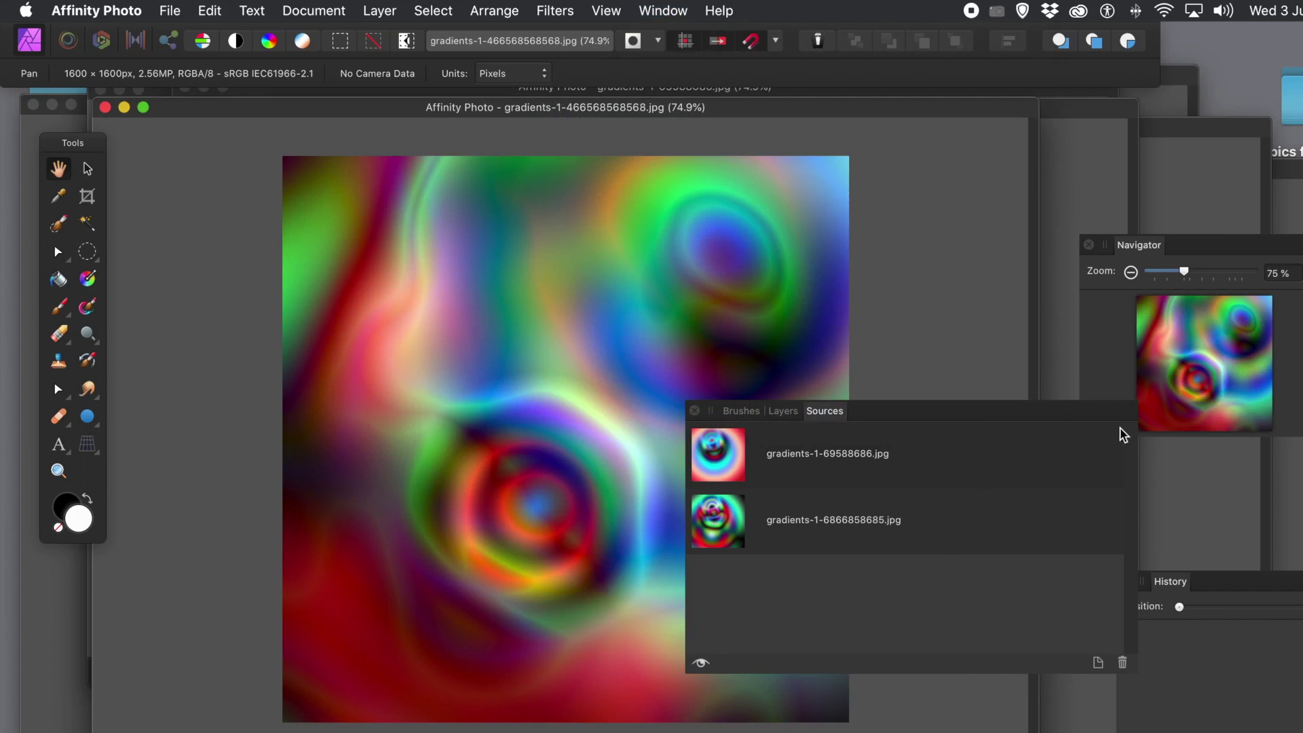
{"action": "left_click", "coordinate": [1099, 666]}
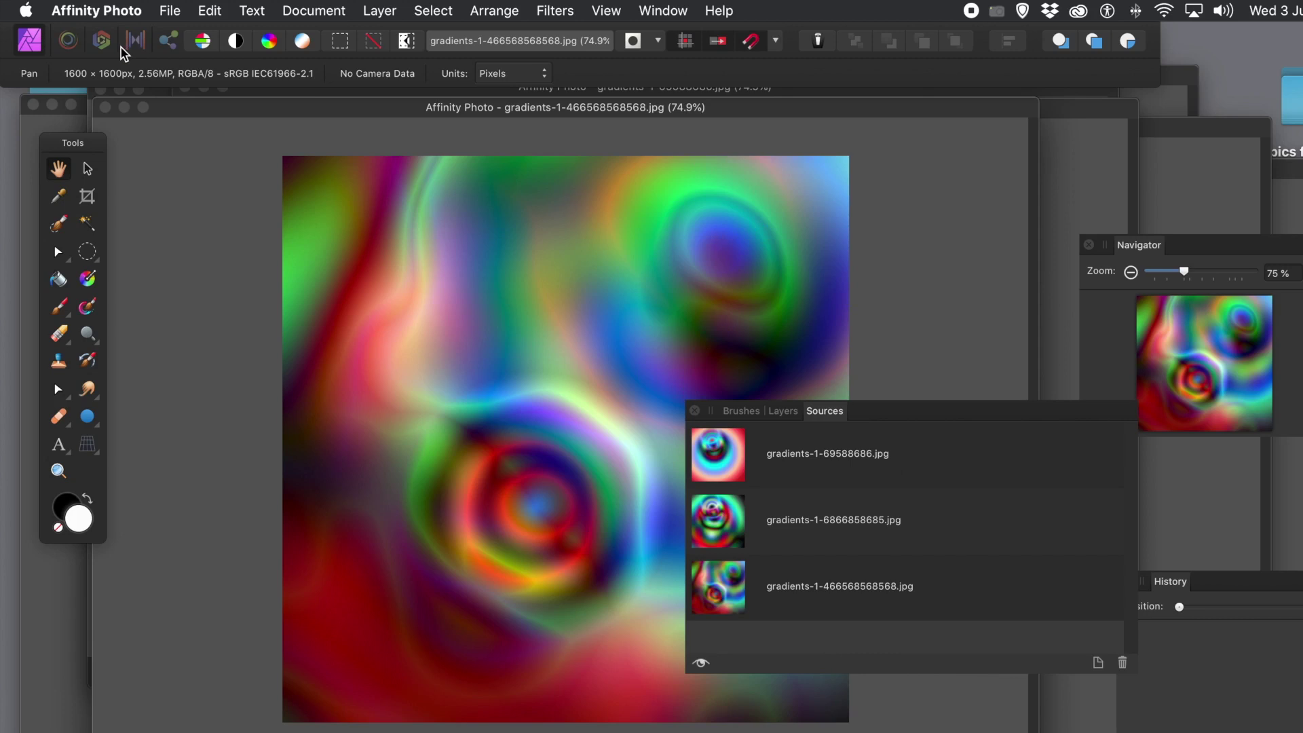
Create a new 1600 x 1600 px document at 72 DPI with a transparent background and reposition its window.
{"action": "left_click", "coordinate": [174, 15]}
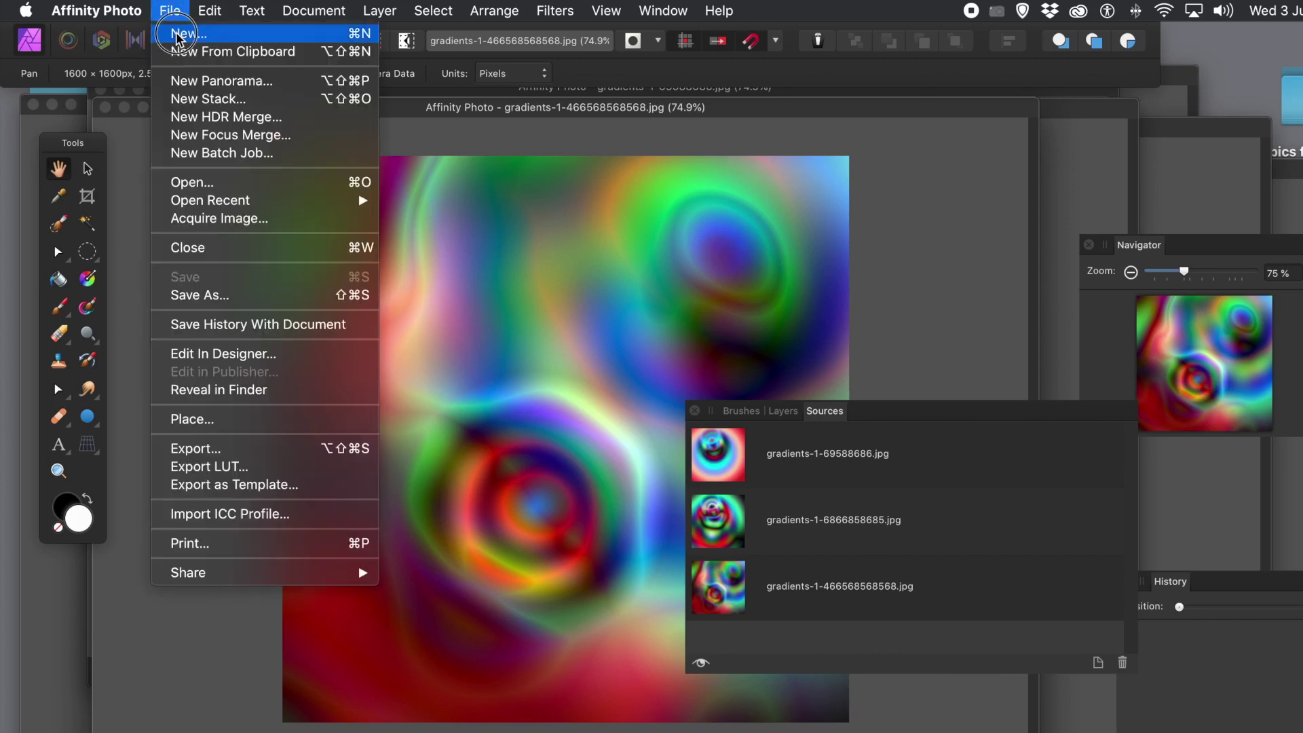
{"action": "left_click", "coordinate": [178, 37]}
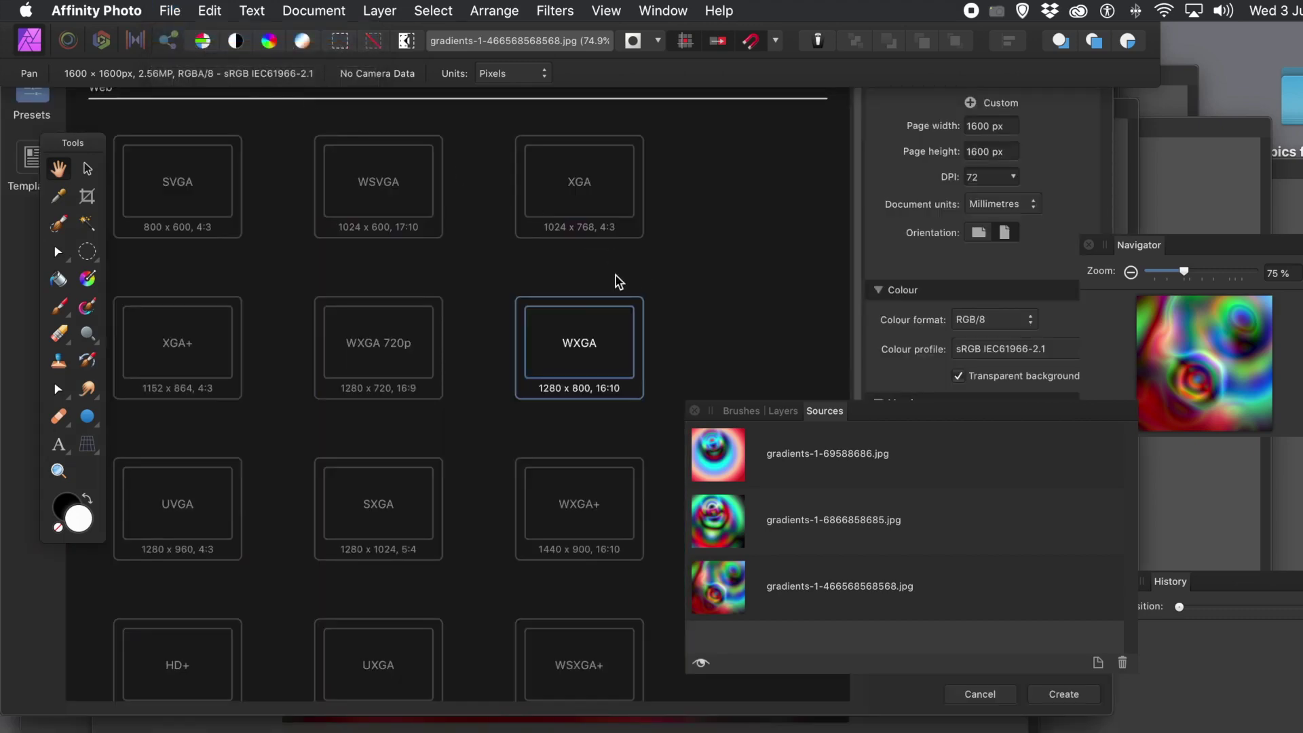
{"action": "left_click", "coordinate": [1058, 693]}
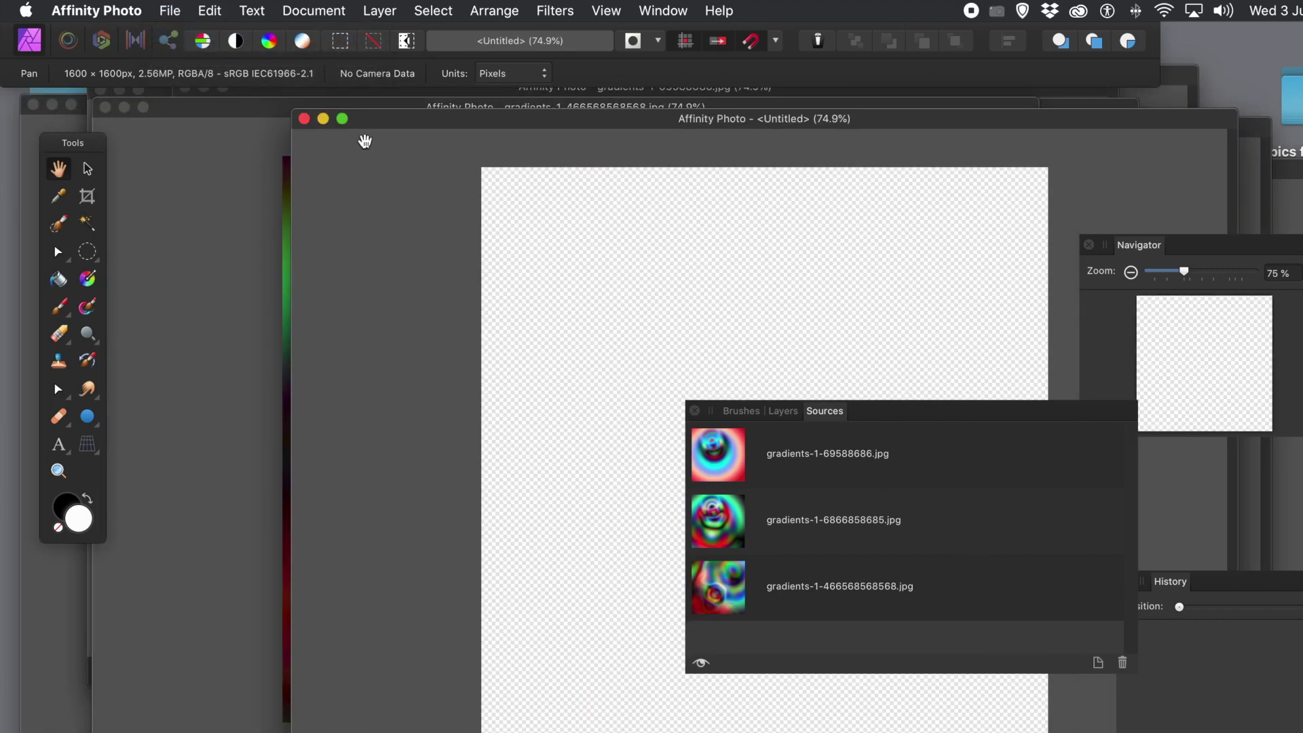
{"action": "left_click_drag", "start_coordinate": [557, 129], "coordinate": [360, 122]}
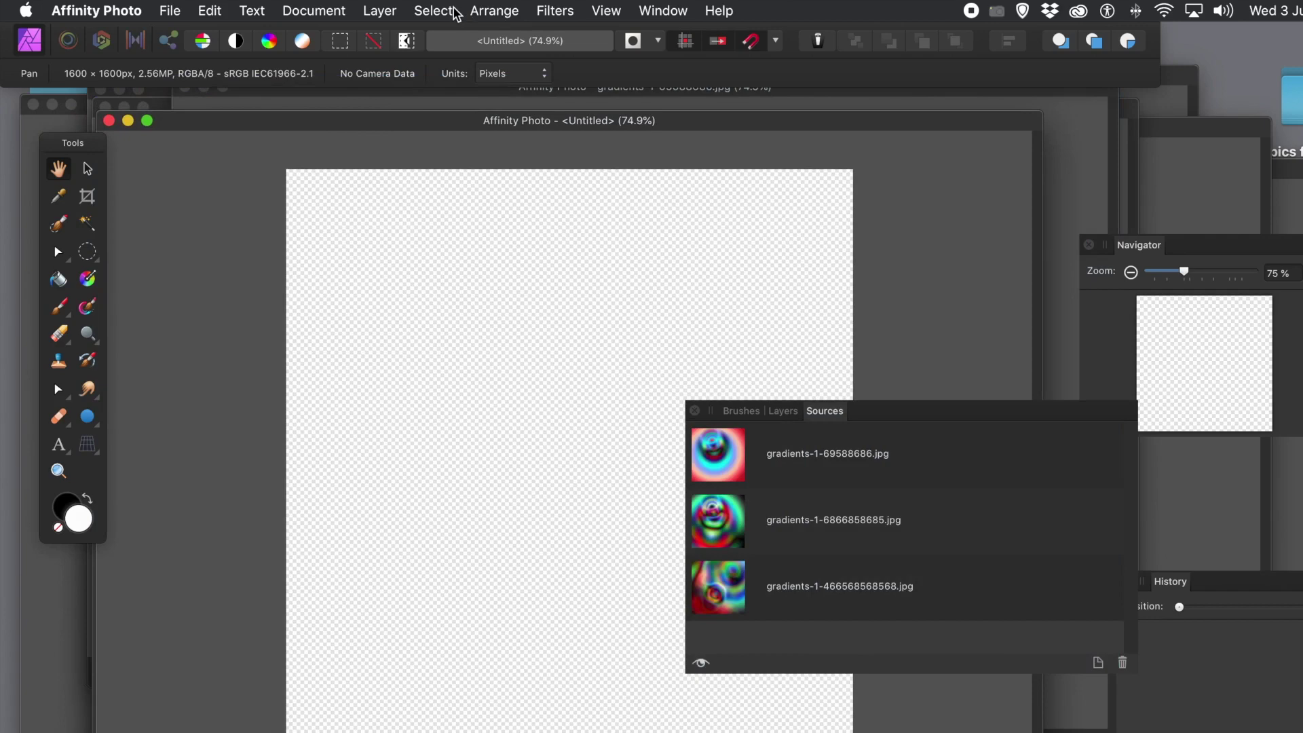
Add a new pixel layer to the blank document and return to the clone sources list.
{"action": "left_click", "coordinate": [395, 15]}
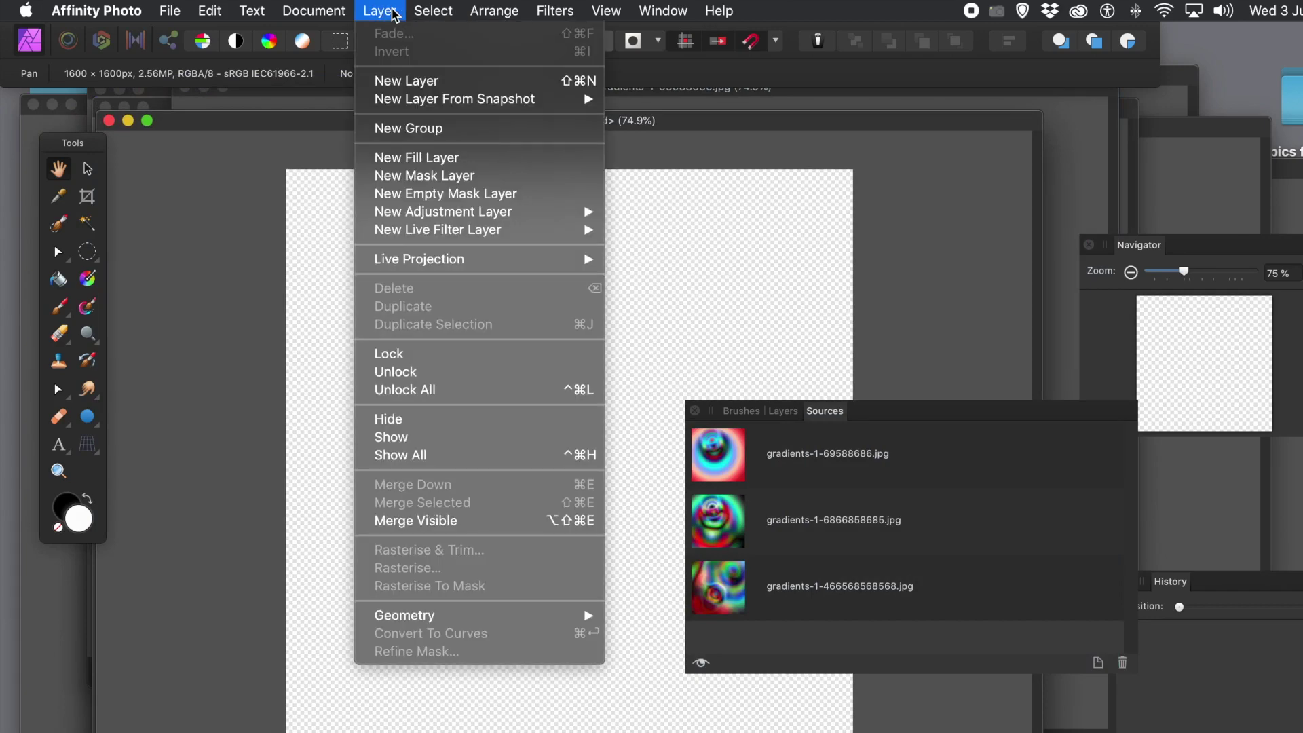
{"action": "left_click", "coordinate": [407, 86]}
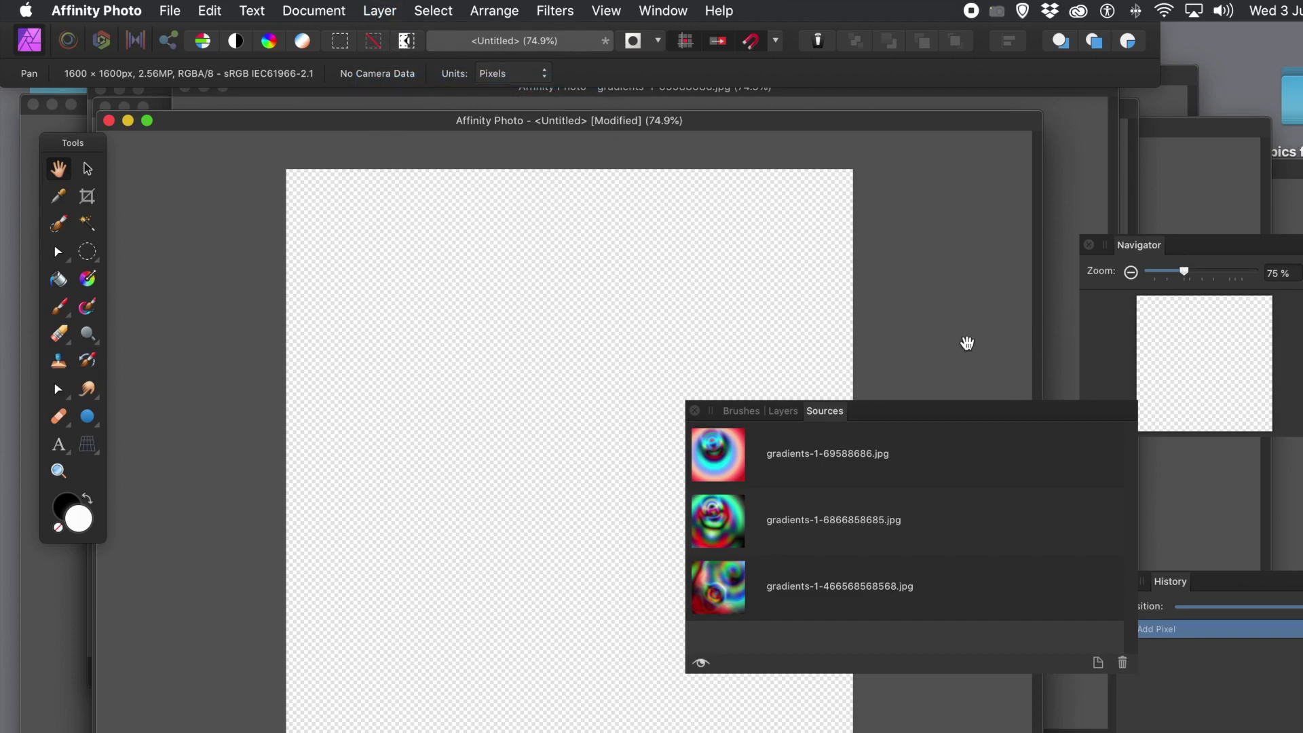
{"action": "left_click", "coordinate": [782, 411]}
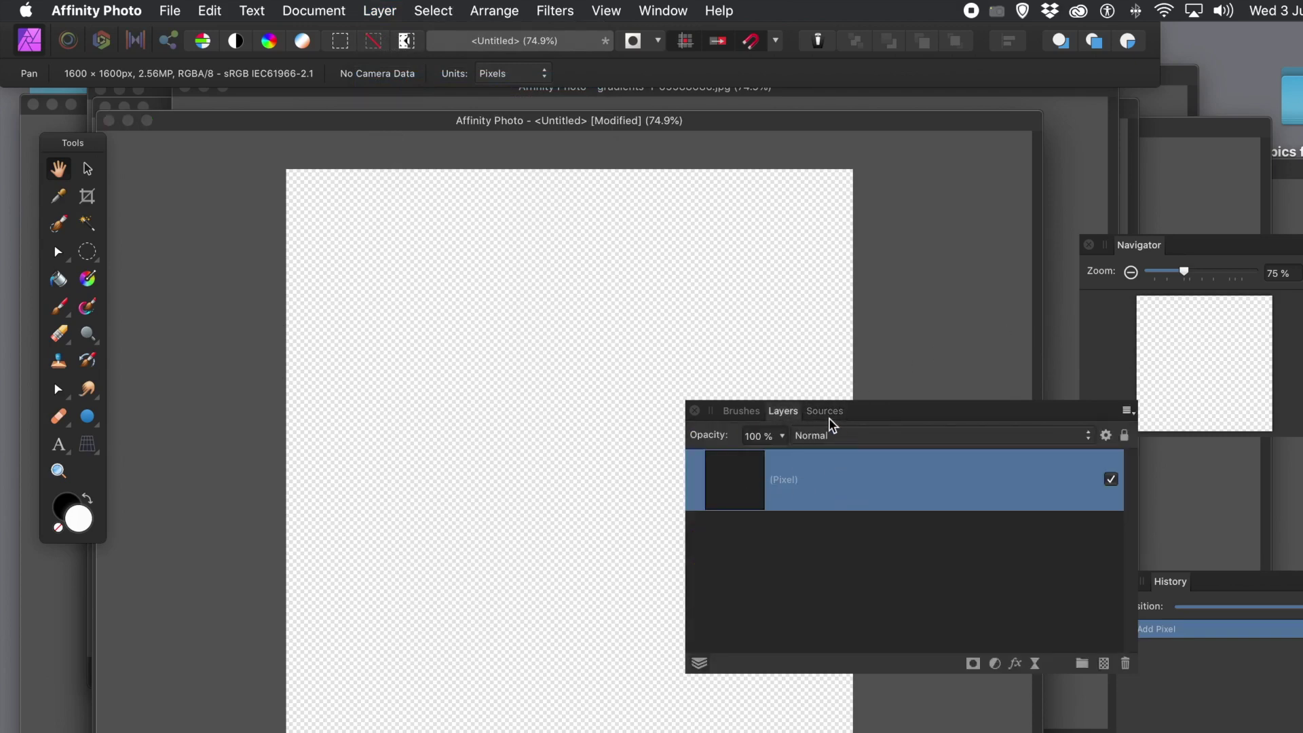
{"action": "left_click", "coordinate": [824, 413]}
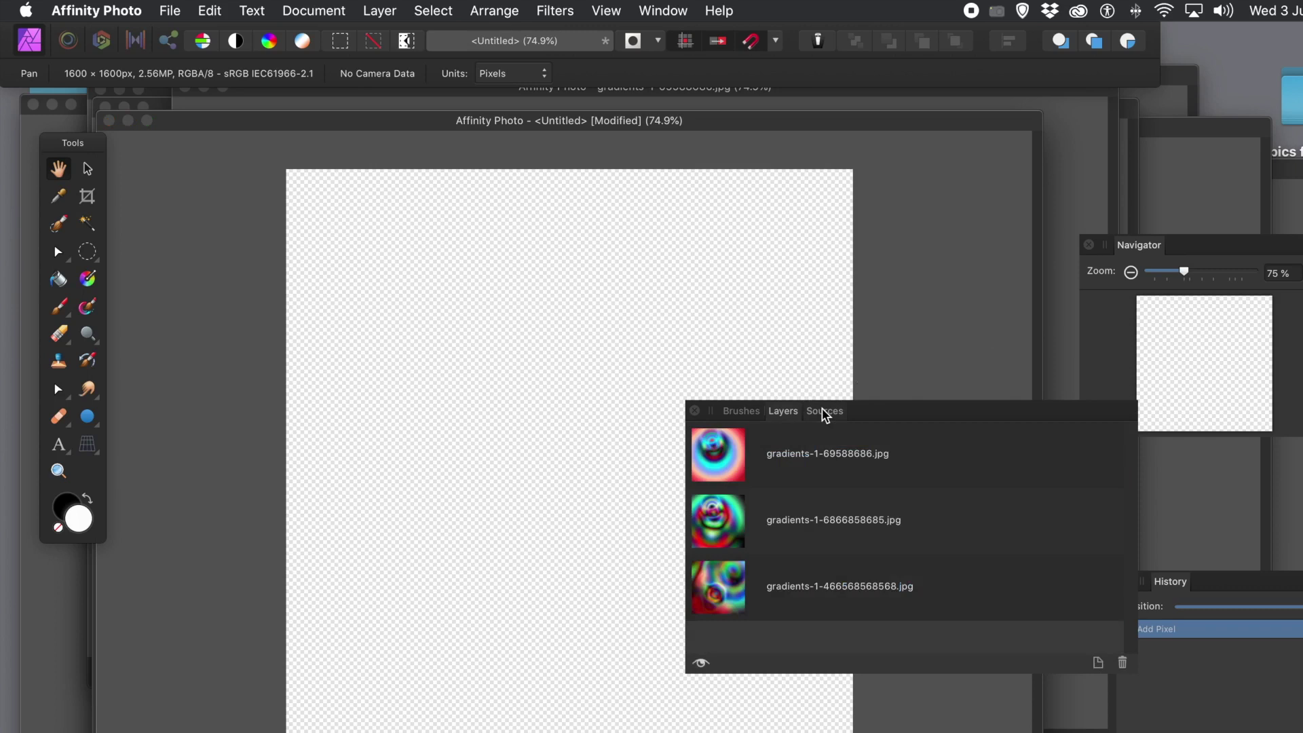
With the Clone Brush, sample the circular motif in the gradients-1-69588686.jpg source and paint it onto the upper part of the canvas.
{"action": "left_click", "coordinate": [62, 367]}
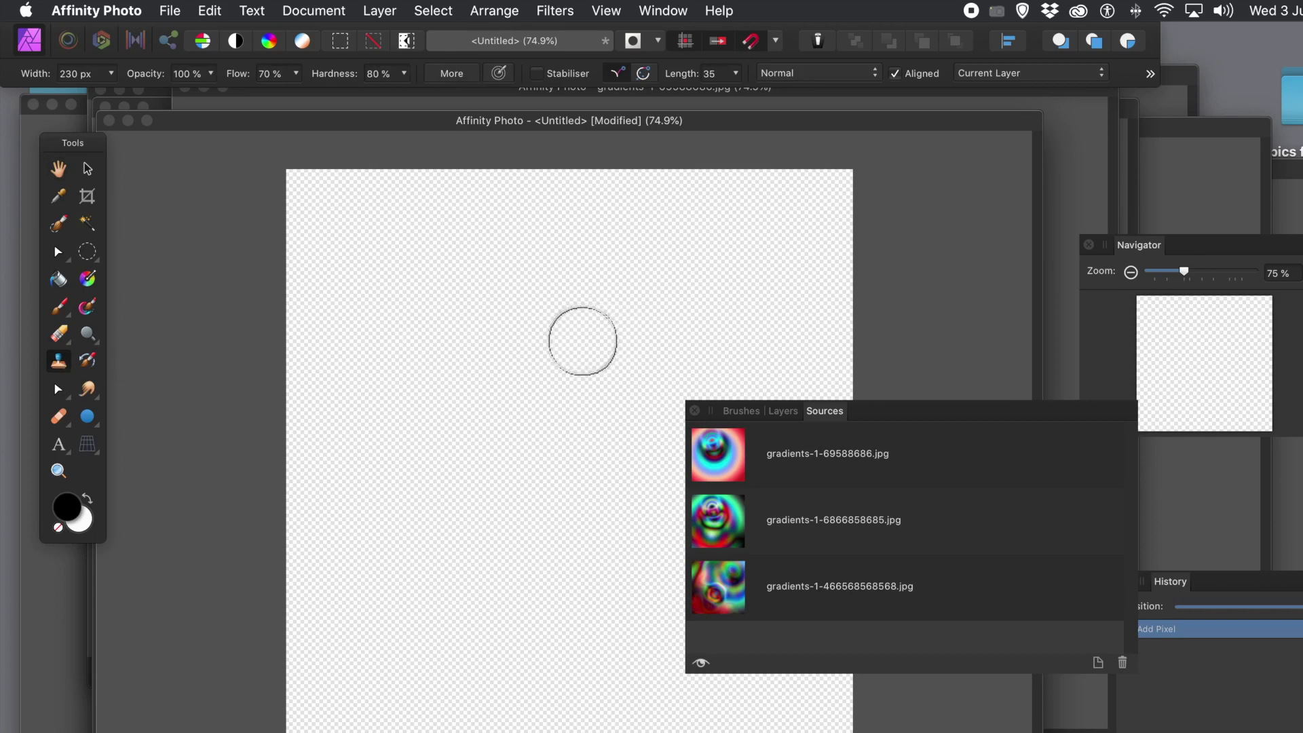
{"action": "left_click", "coordinate": [720, 457]}
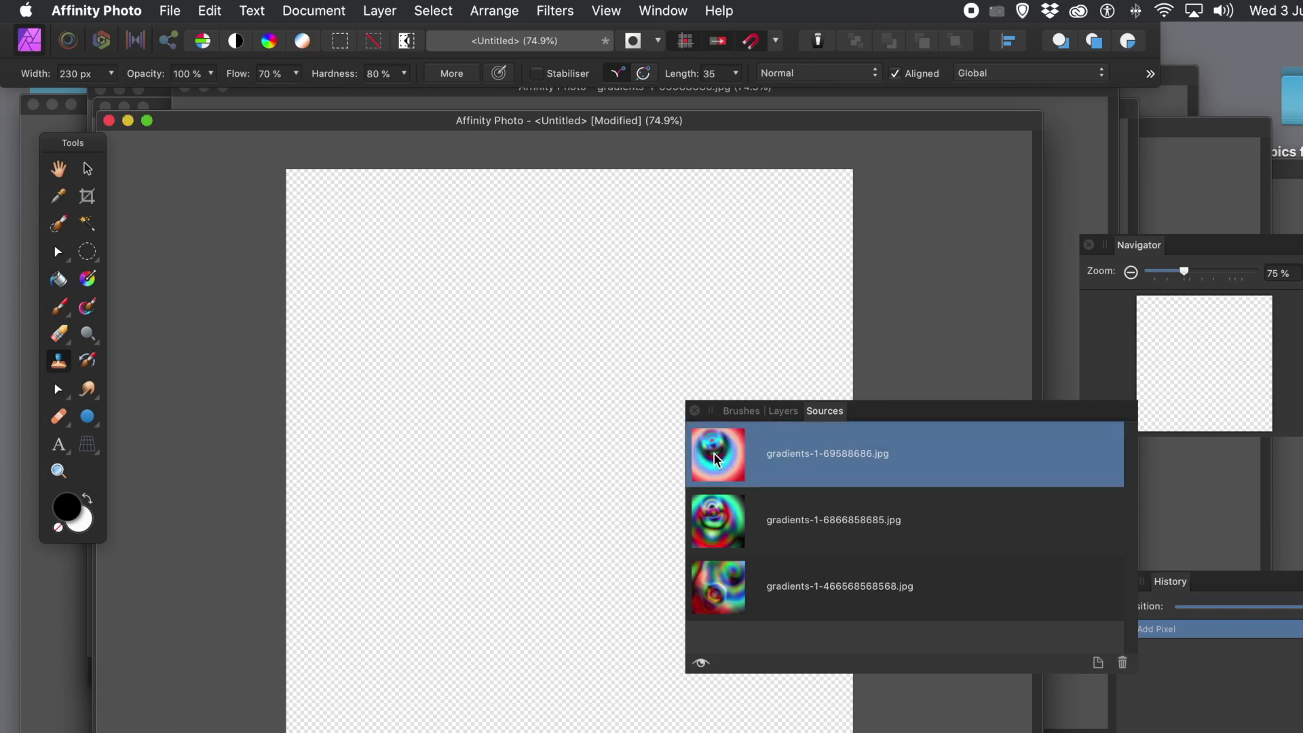
{"action": "double_click", "coordinate": [718, 456]}
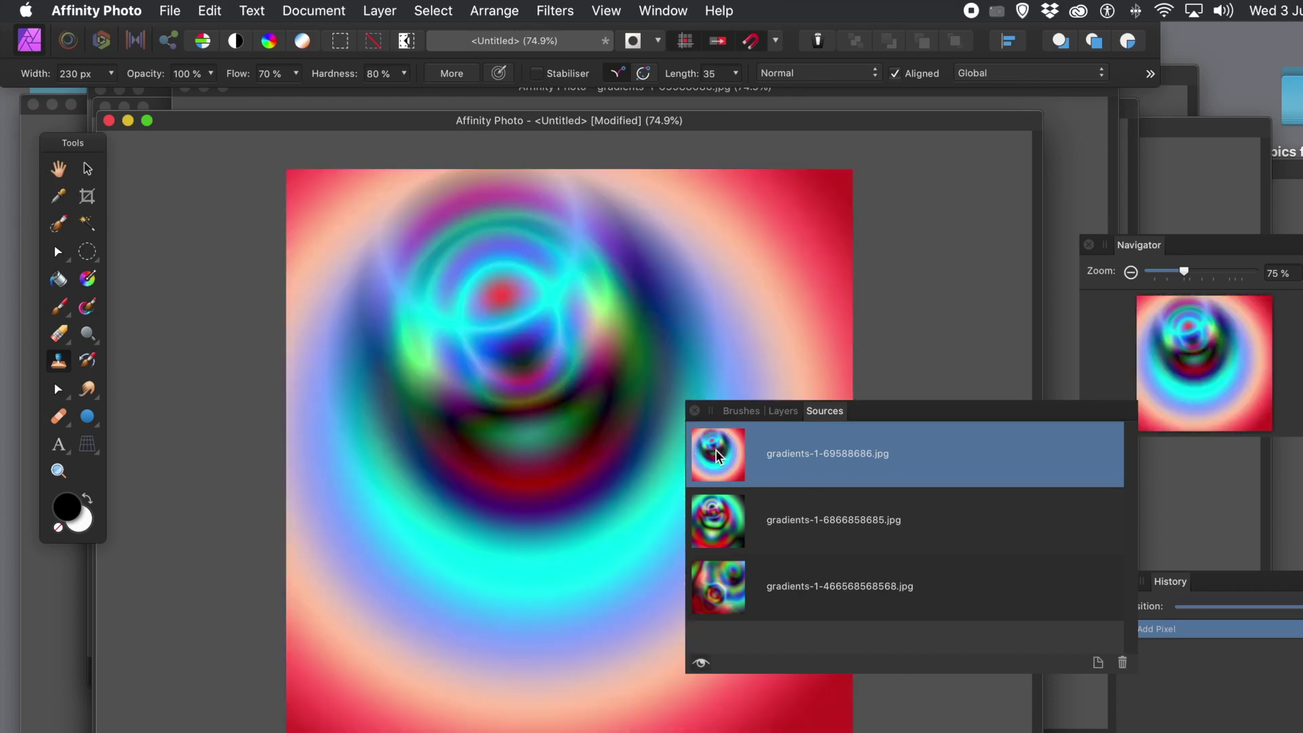
{"action": "left_click", "coordinate": [508, 320]}
{"action": "mouse_move", "coordinate": [513, 328]}
{"action": "left_mouse_down"}
{"action": "mouse_move", "coordinate": [410, 547]}
{"action": "mouse_move", "coordinate": [552, 334]}
{"action": "mouse_move", "coordinate": [396, 399]}
{"action": "mouse_move", "coordinate": [529, 318]}
{"action": "mouse_move", "coordinate": [480, 369]}
{"action": "mouse_move", "coordinate": [501, 336]}
{"action": "mouse_move", "coordinate": [495, 387]}
{"action": "mouse_move", "coordinate": [442, 364]}
{"action": "mouse_move", "coordinate": [527, 299]}
{"action": "mouse_move", "coordinate": [521, 401]}
{"action": "mouse_move", "coordinate": [451, 355]}
{"action": "mouse_move", "coordinate": [518, 300]}
{"action": "mouse_move", "coordinate": [529, 378]}
{"action": "mouse_move", "coordinate": [470, 346]}
{"action": "mouse_move", "coordinate": [541, 296]}
{"action": "mouse_move", "coordinate": [508, 380]}
{"action": "mouse_move", "coordinate": [579, 342]}
{"action": "mouse_move", "coordinate": [591, 353]}
{"action": "left_mouse_up"}
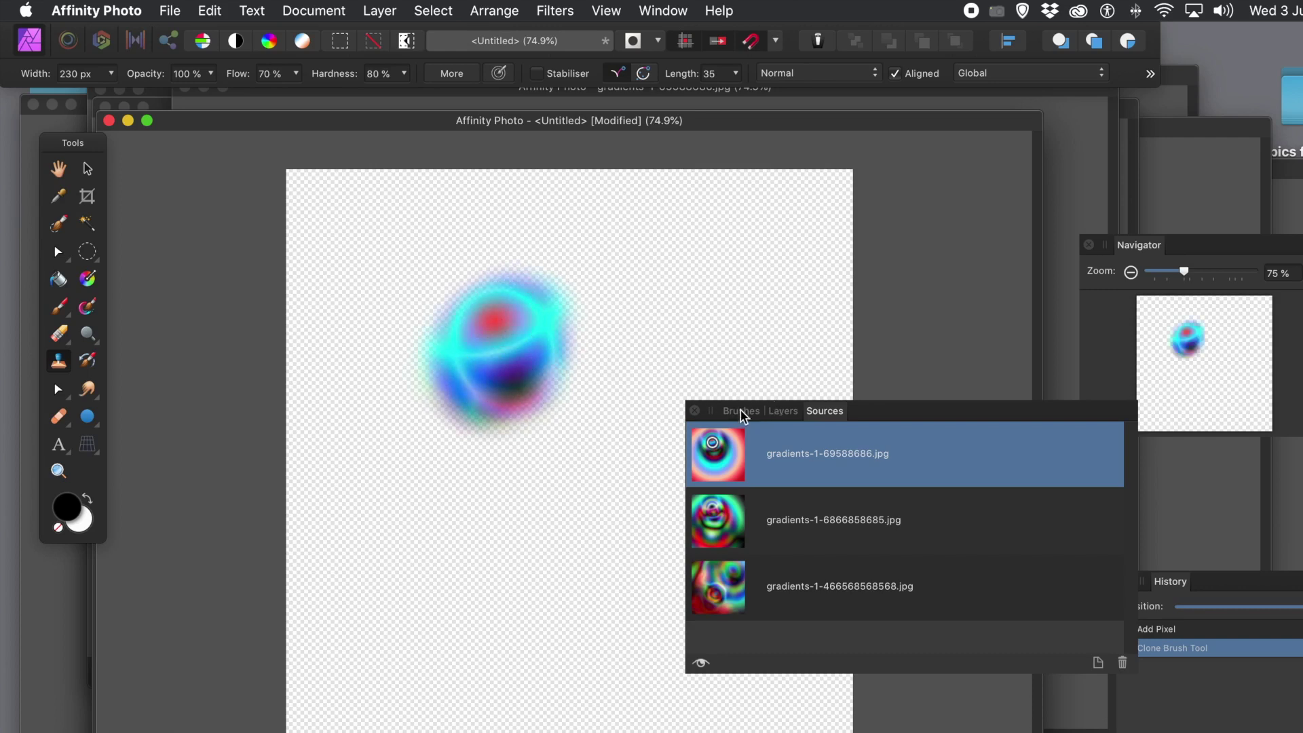
Extend the cloned circular motif outward with more Clone Brush strokes around its edges.
{"action": "left_click", "coordinate": [738, 412]}
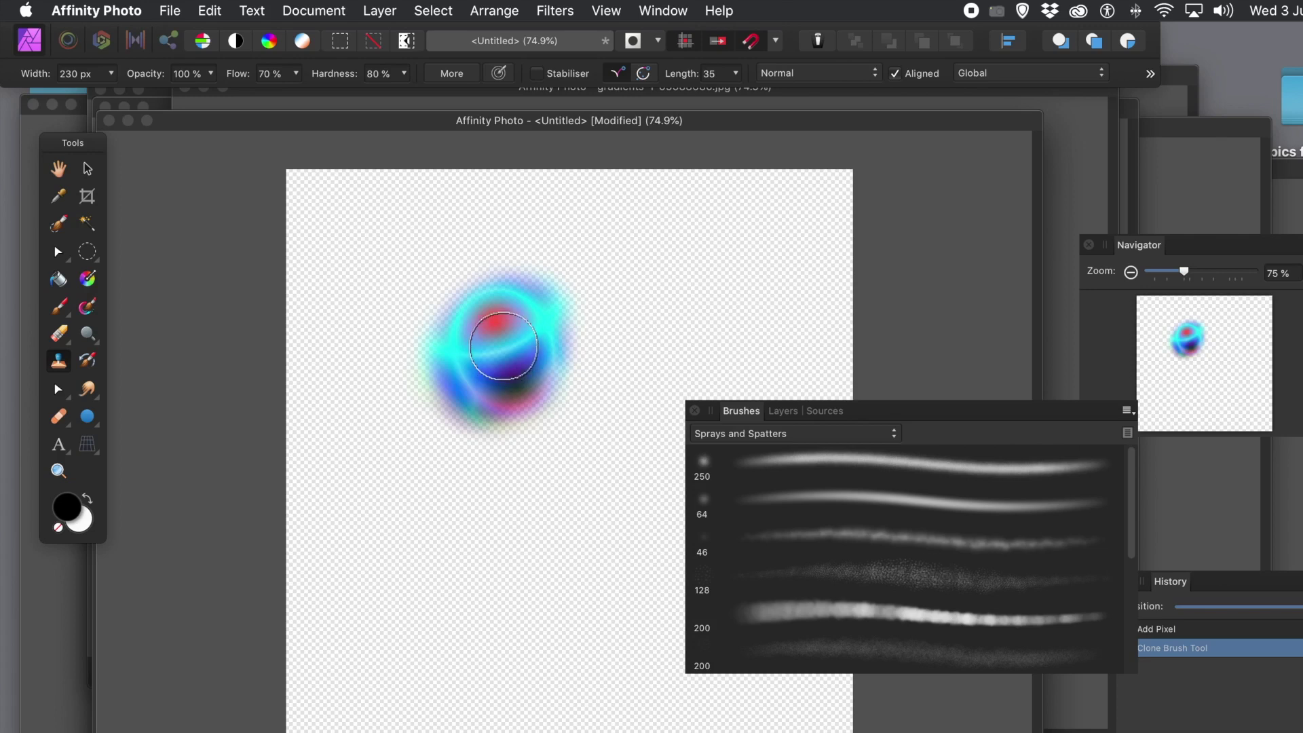
{"action": "left_click_drag", "start_coordinate": [485, 303], "coordinate": [534, 301]}
{"action": "mouse_move", "coordinate": [522, 358]}
{"action": "left_mouse_down"}
{"action": "mouse_move", "coordinate": [522, 290]}
{"action": "mouse_move", "coordinate": [463, 314]}
{"action": "mouse_move", "coordinate": [476, 379]}
{"action": "mouse_move", "coordinate": [530, 309]}
{"action": "mouse_move", "coordinate": [467, 313]}
{"action": "mouse_move", "coordinate": [473, 381]}
{"action": "mouse_move", "coordinate": [540, 350]}
{"action": "left_mouse_up"}
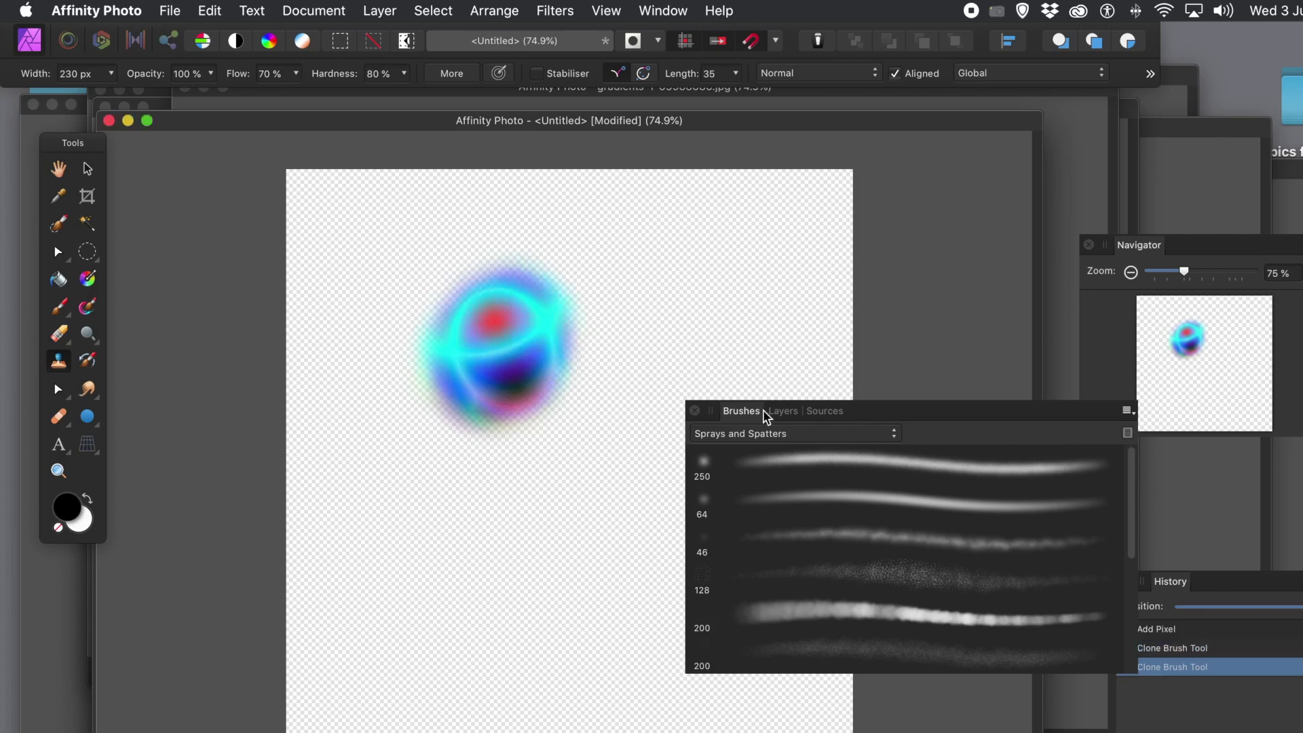
{"action": "left_click", "coordinate": [823, 410]}
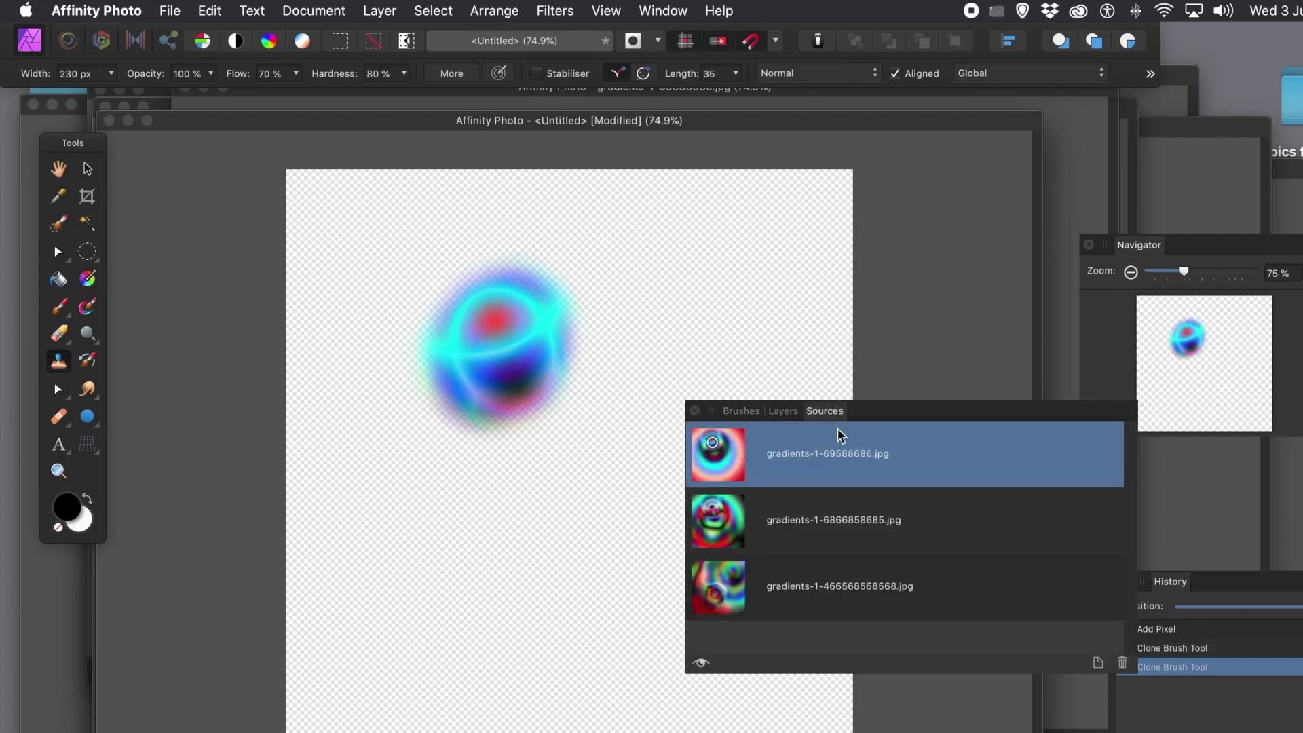
{"action": "mouse_move", "coordinate": [500, 314]}
{"action": "left_mouse_down"}
{"action": "mouse_move", "coordinate": [547, 314]}
{"action": "mouse_move", "coordinate": [457, 323]}
{"action": "mouse_move", "coordinate": [485, 393]}
{"action": "mouse_move", "coordinate": [548, 305]}
{"action": "mouse_move", "coordinate": [474, 284]}
{"action": "mouse_move", "coordinate": [422, 370]}
{"action": "mouse_move", "coordinate": [500, 385]}
{"action": "mouse_move", "coordinate": [554, 279]}
{"action": "mouse_move", "coordinate": [507, 269]}
{"action": "mouse_move", "coordinate": [434, 368]}
{"action": "mouse_move", "coordinate": [528, 395]}
{"action": "mouse_move", "coordinate": [577, 291]}
{"action": "mouse_move", "coordinate": [483, 285]}
{"action": "mouse_move", "coordinate": [465, 394]}
{"action": "mouse_move", "coordinate": [530, 400]}
{"action": "left_mouse_up"}
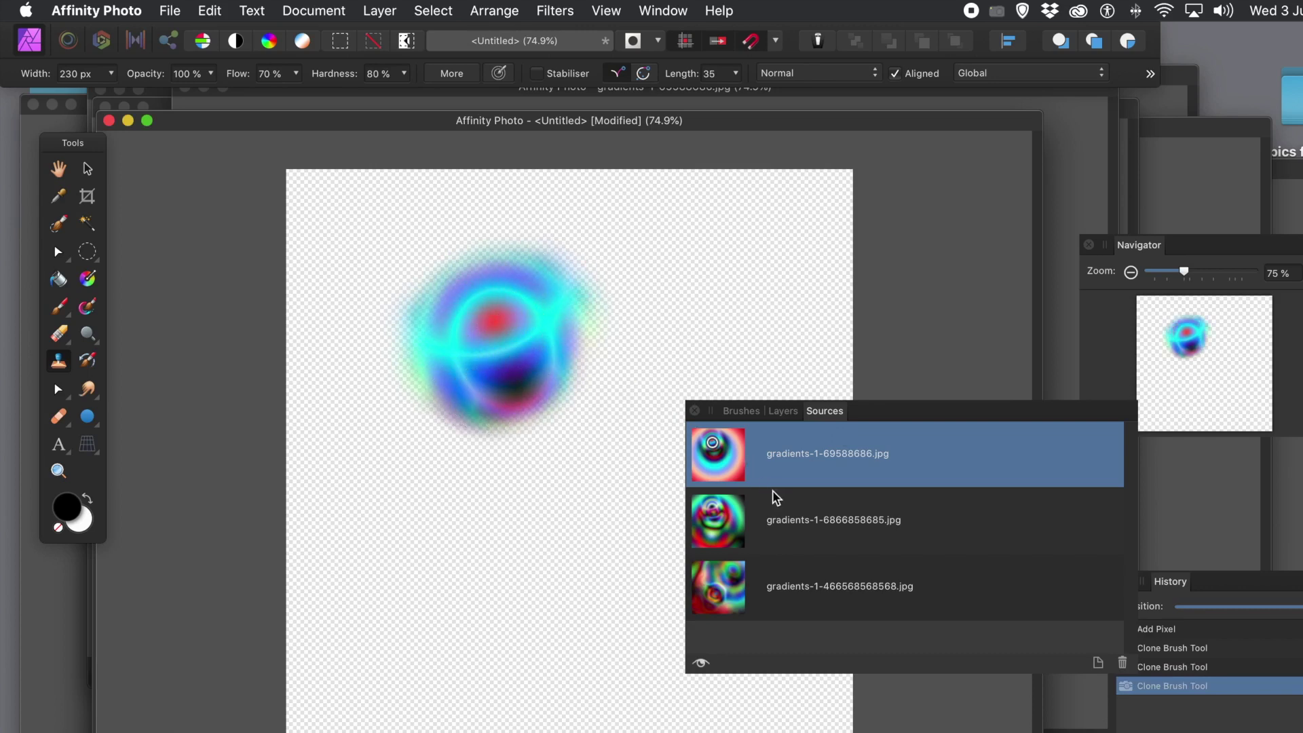
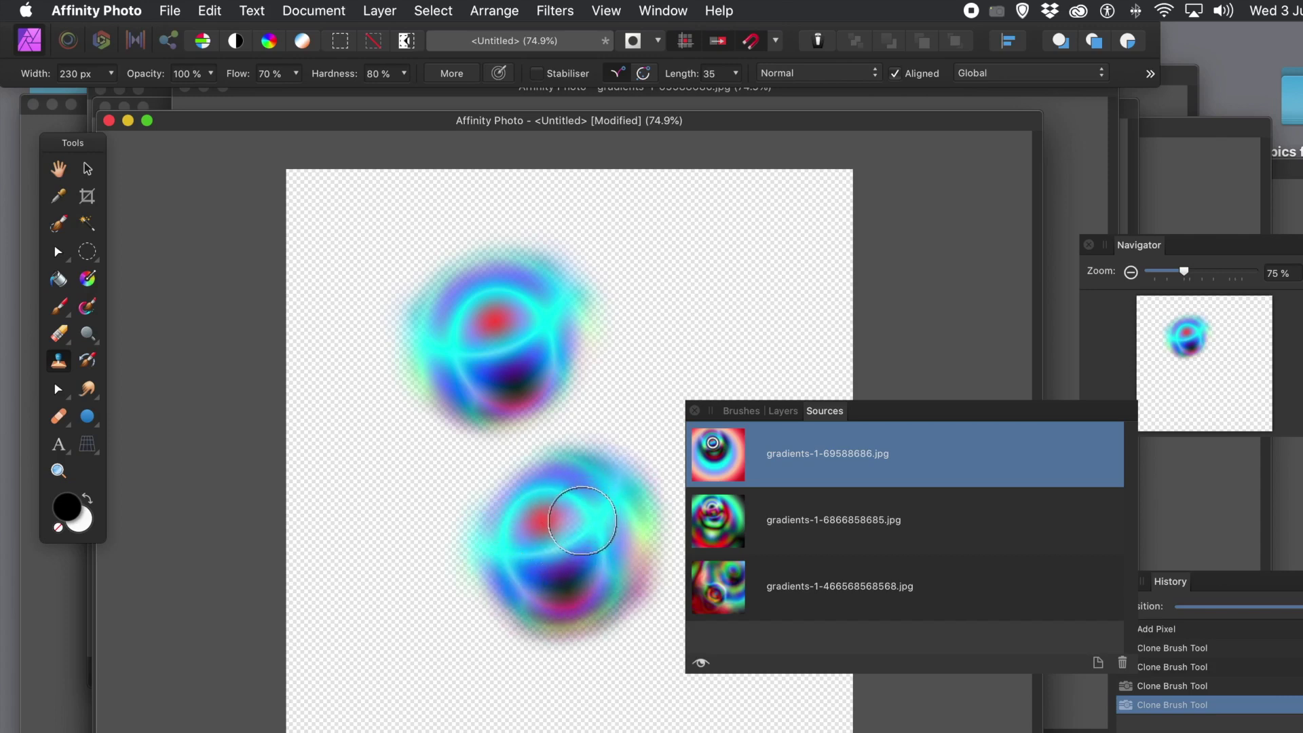
Undo the cloned strokes below the first motif and repaint a second copy of the motif there.
{"action": "mouse_move", "coordinate": [565, 463]}
{"action": "left_mouse_down"}
{"action": "mouse_move", "coordinate": [588, 329]}
{"action": "mouse_move", "coordinate": [573, 307]}
{"action": "left_mouse_up"}
{"action": "mouse_move", "coordinate": [515, 411]}
{"action": "left_mouse_down"}
{"action": "mouse_move", "coordinate": [590, 416]}
{"action": "mouse_move", "coordinate": [617, 387]}
{"action": "mouse_move", "coordinate": [596, 398]}
{"action": "mouse_move", "coordinate": [627, 408]}
{"action": "left_mouse_up"}
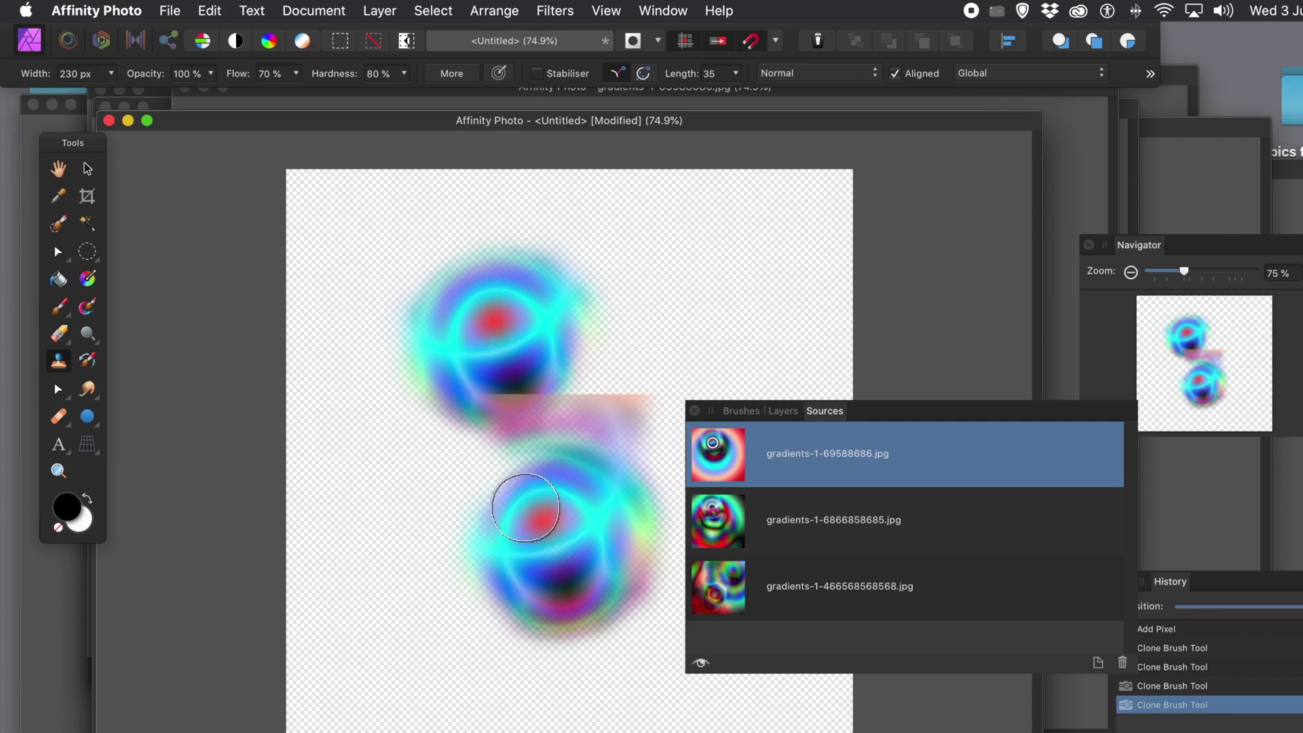
{"action": "key", "text": "super+z"}
{"action": "mouse_move", "coordinate": [566, 536]}
{"action": "left_mouse_down"}
{"action": "mouse_move", "coordinate": [553, 584]}
{"action": "mouse_move", "coordinate": [591, 526]}
{"action": "mouse_move", "coordinate": [529, 567]}
{"action": "mouse_move", "coordinate": [614, 545]}
{"action": "mouse_move", "coordinate": [545, 496]}
{"action": "mouse_move", "coordinate": [562, 564]}
{"action": "mouse_move", "coordinate": [590, 489]}
{"action": "mouse_move", "coordinate": [518, 520]}
{"action": "mouse_move", "coordinate": [587, 553]}
{"action": "mouse_move", "coordinate": [539, 460]}
{"action": "mouse_move", "coordinate": [502, 556]}
{"action": "mouse_move", "coordinate": [592, 553]}
{"action": "mouse_move", "coordinate": [533, 477]}
{"action": "mouse_move", "coordinate": [525, 579]}
{"action": "mouse_move", "coordinate": [591, 532]}
{"action": "mouse_move", "coordinate": [495, 506]}
{"action": "mouse_move", "coordinate": [537, 607]}
{"action": "mouse_move", "coordinate": [611, 511]}
{"action": "mouse_move", "coordinate": [565, 492]}
{"action": "mouse_move", "coordinate": [541, 609]}
{"action": "mouse_move", "coordinate": [612, 594]}
{"action": "mouse_move", "coordinate": [579, 484]}
{"action": "mouse_move", "coordinate": [537, 527]}
{"action": "left_mouse_up"}
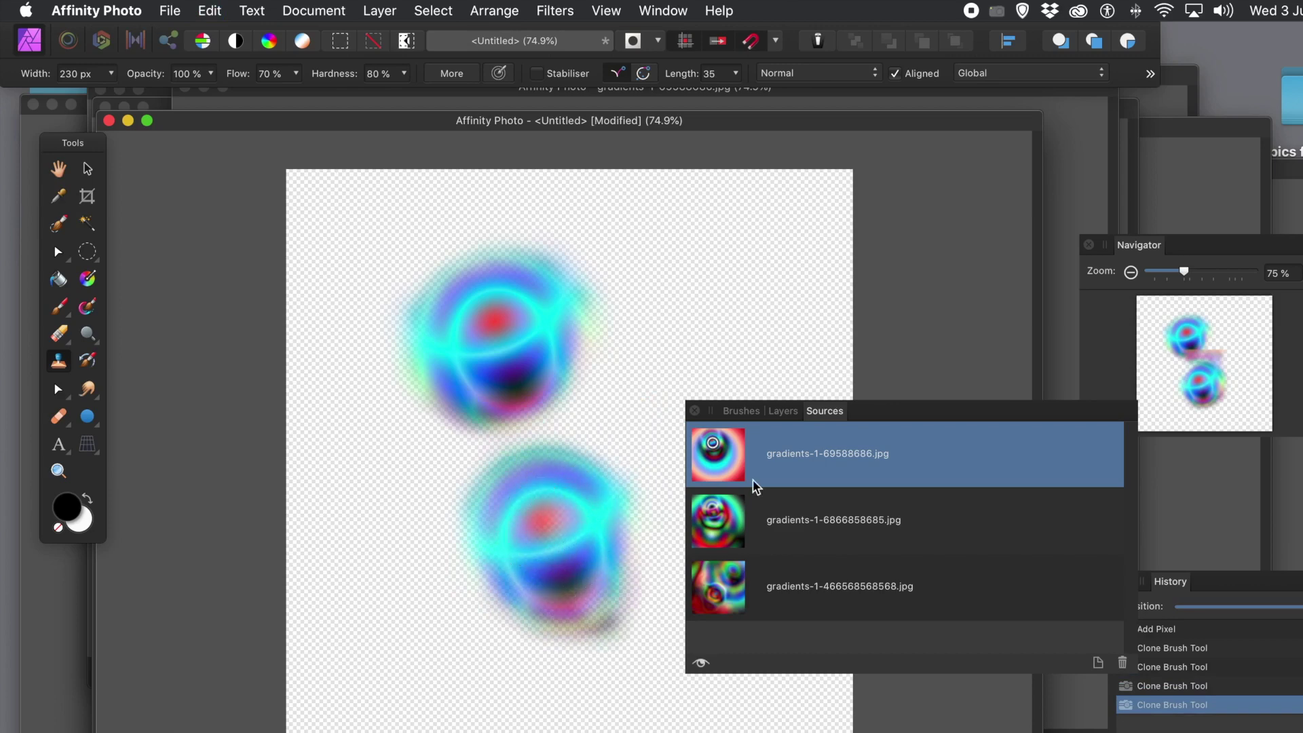
Sample the circular motif in gradients-1-69588686.jpg and paint a third copy on the canvas's upper right area.
{"action": "left_click", "coordinate": [715, 451]}
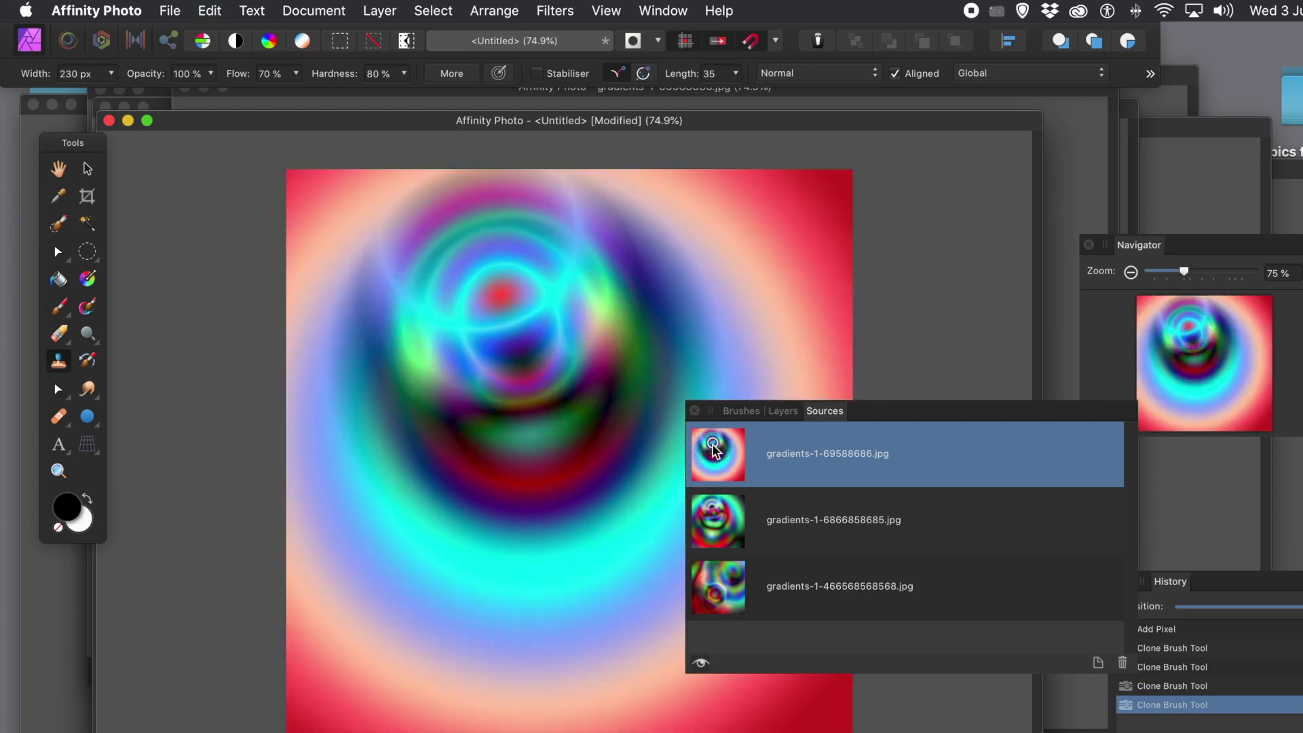
{"action": "left_click", "coordinate": [508, 321], "text": "alt"}
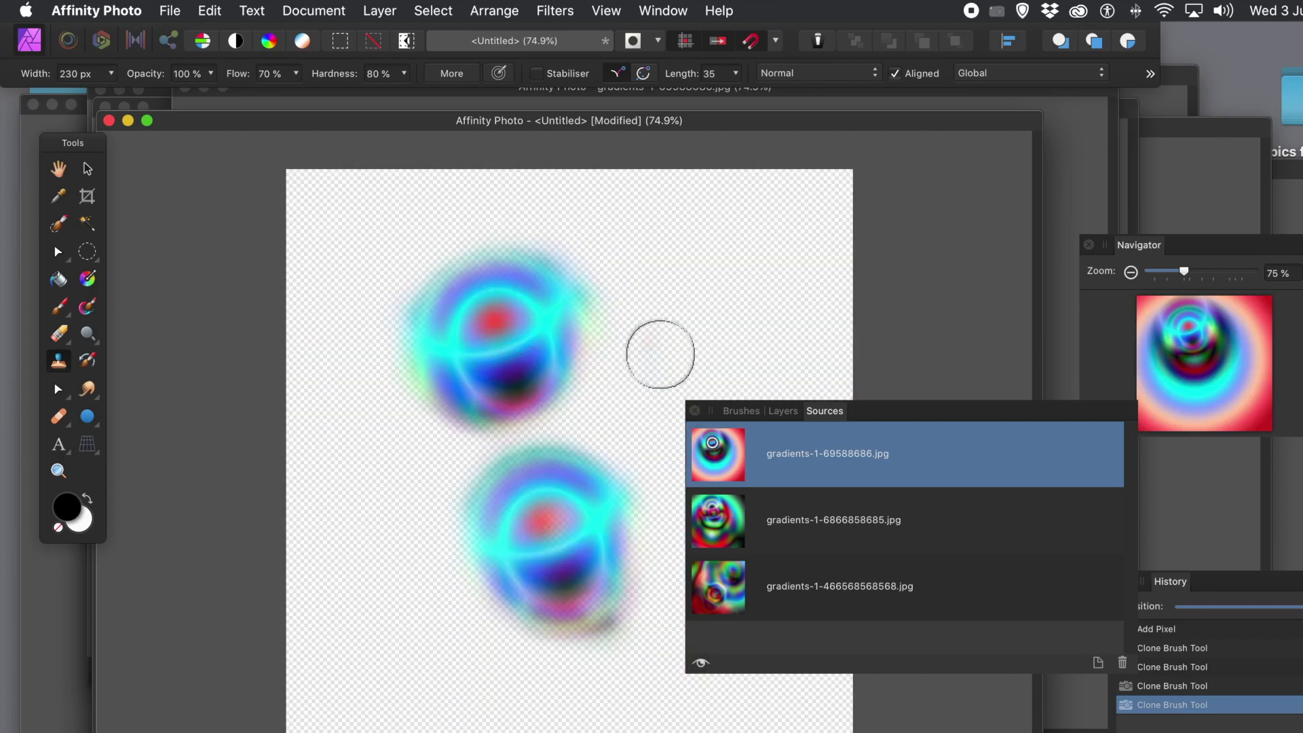
{"action": "mouse_move", "coordinate": [673, 343]}
{"action": "left_mouse_down"}
{"action": "mouse_move", "coordinate": [728, 302]}
{"action": "mouse_move", "coordinate": [693, 343]}
{"action": "mouse_move", "coordinate": [756, 313]}
{"action": "mouse_move", "coordinate": [646, 314]}
{"action": "mouse_move", "coordinate": [729, 344]}
{"action": "mouse_move", "coordinate": [714, 262]}
{"action": "mouse_move", "coordinate": [661, 330]}
{"action": "mouse_move", "coordinate": [750, 291]}
{"action": "mouse_move", "coordinate": [653, 272]}
{"action": "mouse_move", "coordinate": [708, 347]}
{"action": "mouse_move", "coordinate": [761, 272]}
{"action": "mouse_move", "coordinate": [651, 277]}
{"action": "mouse_move", "coordinate": [690, 358]}
{"action": "mouse_move", "coordinate": [754, 264]}
{"action": "mouse_move", "coordinate": [640, 279]}
{"action": "mouse_move", "coordinate": [684, 349]}
{"action": "mouse_move", "coordinate": [743, 262]}
{"action": "mouse_move", "coordinate": [614, 276]}
{"action": "mouse_move", "coordinate": [665, 362]}
{"action": "mouse_move", "coordinate": [757, 275]}
{"action": "mouse_move", "coordinate": [688, 275]}
{"action": "mouse_move", "coordinate": [652, 379]}
{"action": "mouse_move", "coordinate": [756, 294]}
{"action": "mouse_move", "coordinate": [653, 271]}
{"action": "mouse_move", "coordinate": [675, 385]}
{"action": "mouse_move", "coordinate": [766, 299]}
{"action": "mouse_move", "coordinate": [641, 273]}
{"action": "left_mouse_up"}
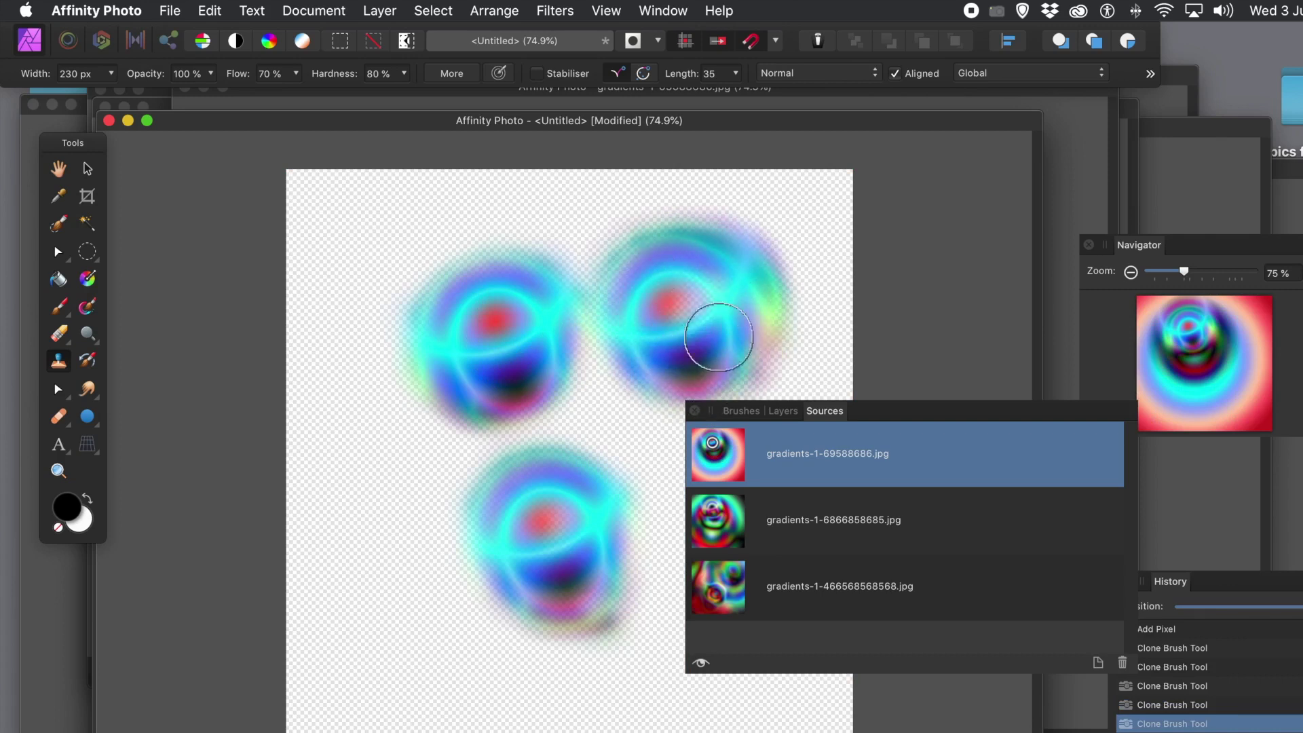
Choose the soft 250 px brush from Sprays and Spatters, try a clone stroke between the motifs and undo it.
{"action": "left_click", "coordinate": [740, 412]}
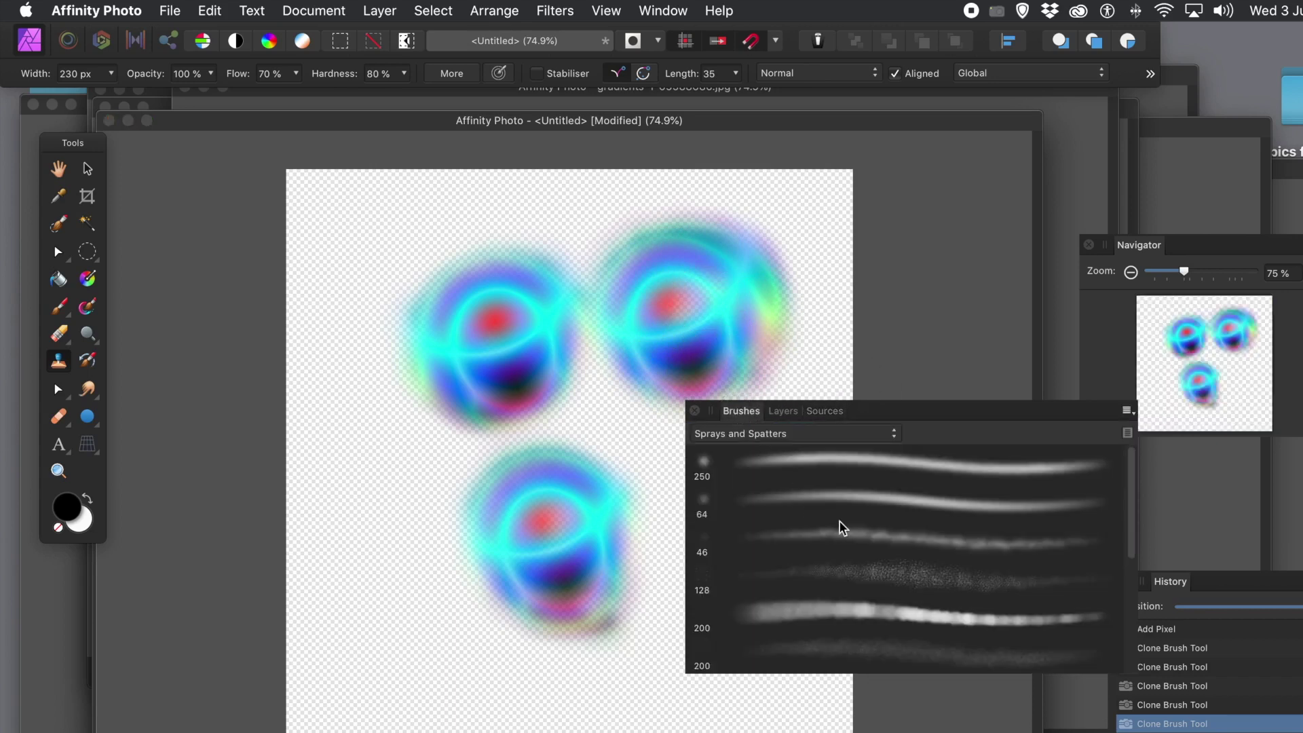
{"action": "left_click", "coordinate": [894, 463]}
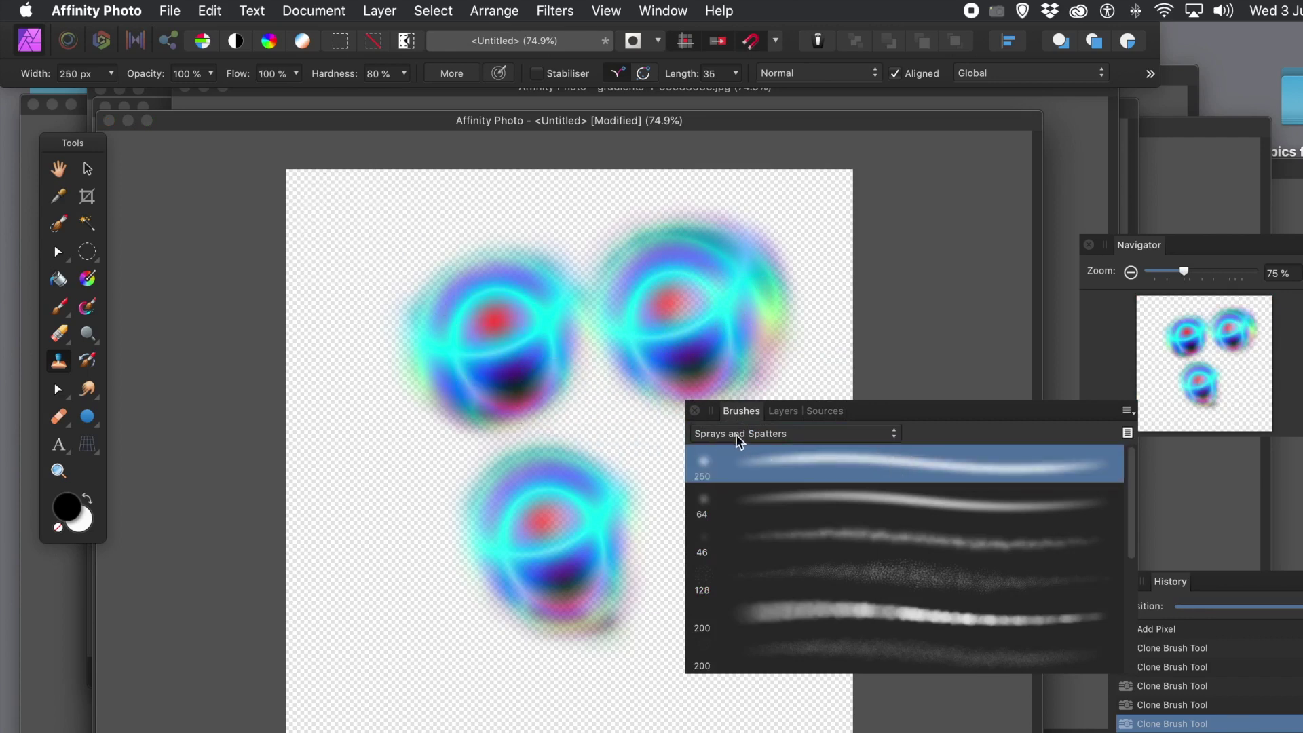
{"action": "left_click", "coordinate": [825, 411]}
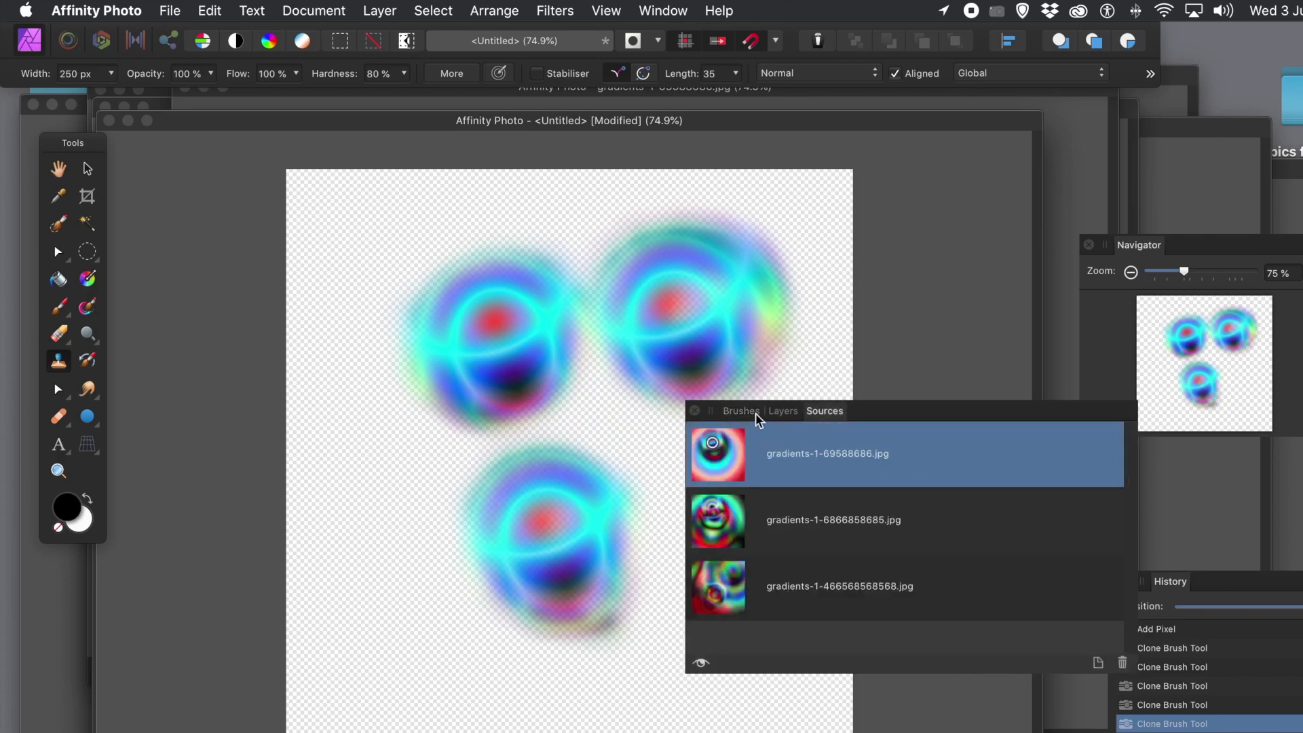
{"action": "mouse_move", "coordinate": [611, 416]}
{"action": "left_mouse_down"}
{"action": "mouse_move", "coordinate": [591, 462]}
{"action": "mouse_move", "coordinate": [642, 412]}
{"action": "mouse_move", "coordinate": [581, 437]}
{"action": "mouse_move", "coordinate": [625, 442]}
{"action": "mouse_move", "coordinate": [592, 391]}
{"action": "mouse_move", "coordinate": [604, 477]}
{"action": "mouse_move", "coordinate": [659, 388]}
{"action": "mouse_move", "coordinate": [575, 419]}
{"action": "mouse_move", "coordinate": [631, 473]}
{"action": "mouse_move", "coordinate": [639, 362]}
{"action": "mouse_move", "coordinate": [564, 416]}
{"action": "mouse_move", "coordinate": [664, 437]}
{"action": "mouse_move", "coordinate": [623, 354]}
{"action": "mouse_move", "coordinate": [574, 443]}
{"action": "mouse_move", "coordinate": [625, 423]}
{"action": "mouse_move", "coordinate": [557, 429]}
{"action": "mouse_move", "coordinate": [611, 491]}
{"action": "mouse_move", "coordinate": [608, 414]}
{"action": "mouse_move", "coordinate": [565, 486]}
{"action": "mouse_move", "coordinate": [632, 468]}
{"action": "mouse_move", "coordinate": [624, 450]}
{"action": "mouse_move", "coordinate": [638, 496]}
{"action": "mouse_move", "coordinate": [657, 438]}
{"action": "mouse_move", "coordinate": [620, 462]}
{"action": "mouse_move", "coordinate": [717, 352]}
{"action": "mouse_move", "coordinate": [719, 271]}
{"action": "left_mouse_up"}
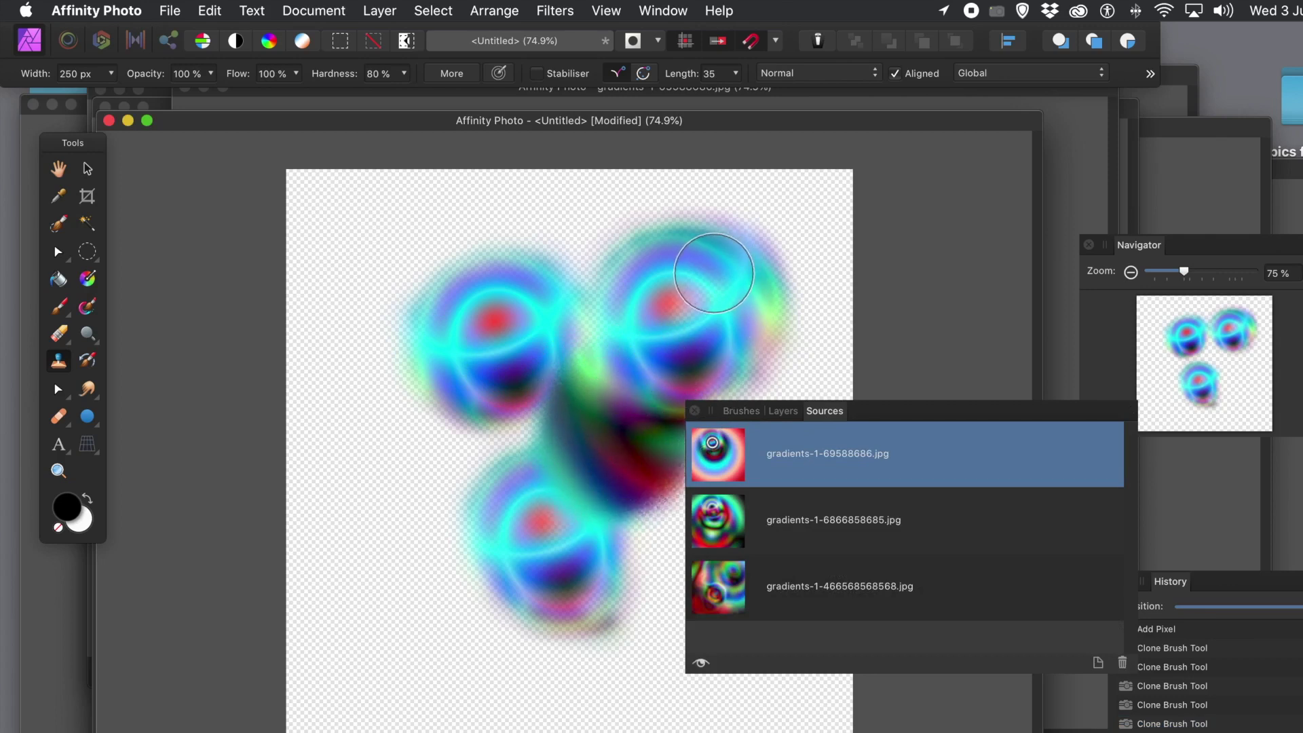
{"action": "key", "text": "super+z"}
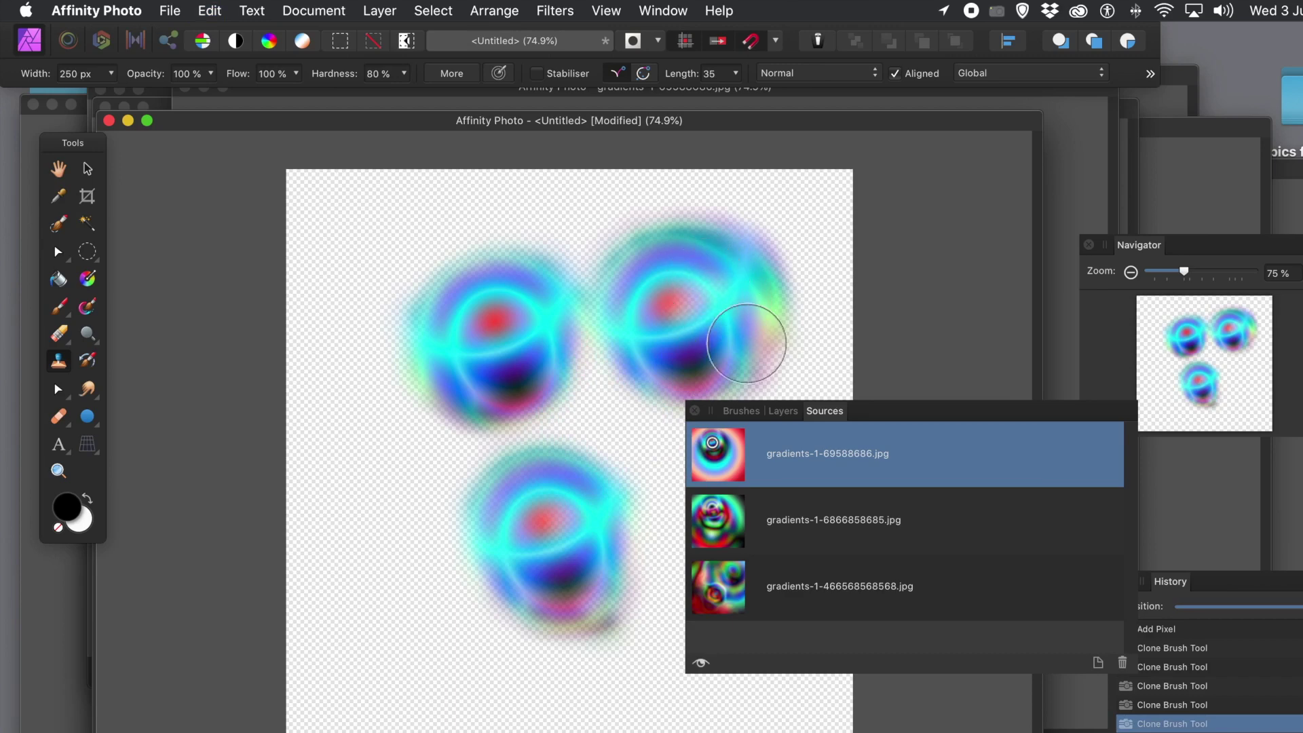
Resample the circular motif in gradients-1-69588686.jpg and paint a fourth copy at the canvas's lower left.
{"action": "left_click", "coordinate": [715, 449]}
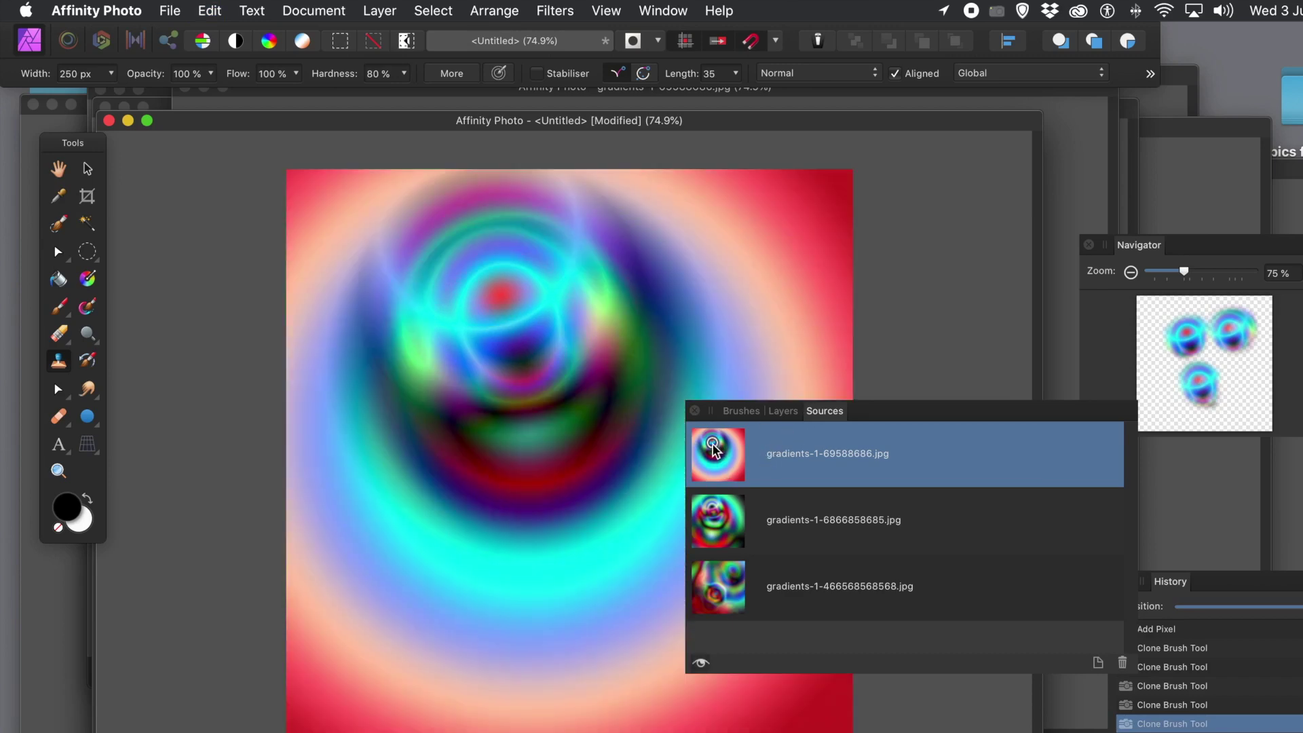
{"action": "left_click", "coordinate": [513, 324], "text": "alt"}
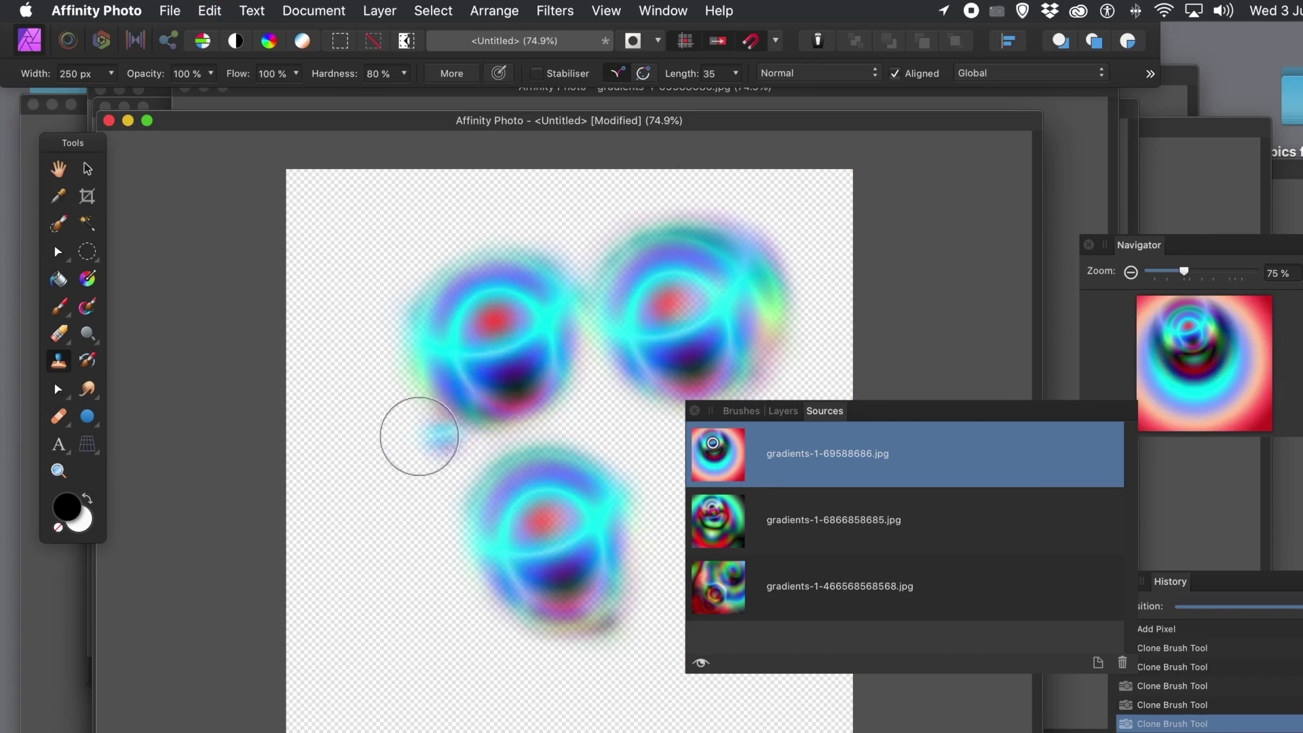
{"action": "mouse_move", "coordinate": [372, 547]}
{"action": "left_mouse_down"}
{"action": "mouse_move", "coordinate": [356, 573]}
{"action": "mouse_move", "coordinate": [407, 569]}
{"action": "mouse_move", "coordinate": [357, 559]}
{"action": "mouse_move", "coordinate": [396, 558]}
{"action": "mouse_move", "coordinate": [344, 520]}
{"action": "mouse_move", "coordinate": [405, 583]}
{"action": "mouse_move", "coordinate": [401, 502]}
{"action": "mouse_move", "coordinate": [350, 568]}
{"action": "mouse_move", "coordinate": [425, 521]}
{"action": "mouse_move", "coordinate": [334, 489]}
{"action": "mouse_move", "coordinate": [361, 575]}
{"action": "mouse_move", "coordinate": [425, 503]}
{"action": "mouse_move", "coordinate": [348, 510]}
{"action": "mouse_move", "coordinate": [380, 587]}
{"action": "mouse_move", "coordinate": [466, 489]}
{"action": "mouse_move", "coordinate": [350, 530]}
{"action": "mouse_move", "coordinate": [370, 601]}
{"action": "mouse_move", "coordinate": [454, 557]}
{"action": "mouse_move", "coordinate": [361, 491]}
{"action": "mouse_move", "coordinate": [378, 582]}
{"action": "left_mouse_up"}
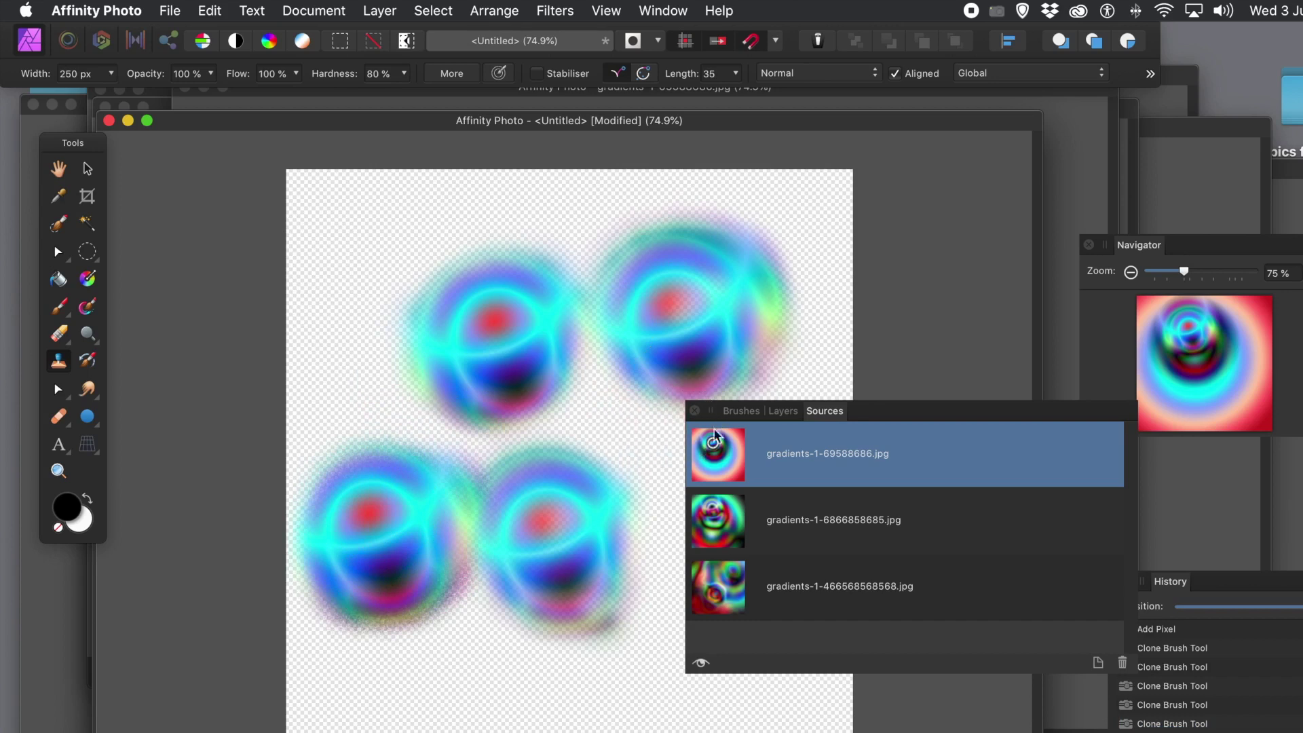
Choose a 200 px blotchy splatter brush from Sprays and Spatters and set its width to 430 px.
{"action": "left_click", "coordinate": [740, 412]}
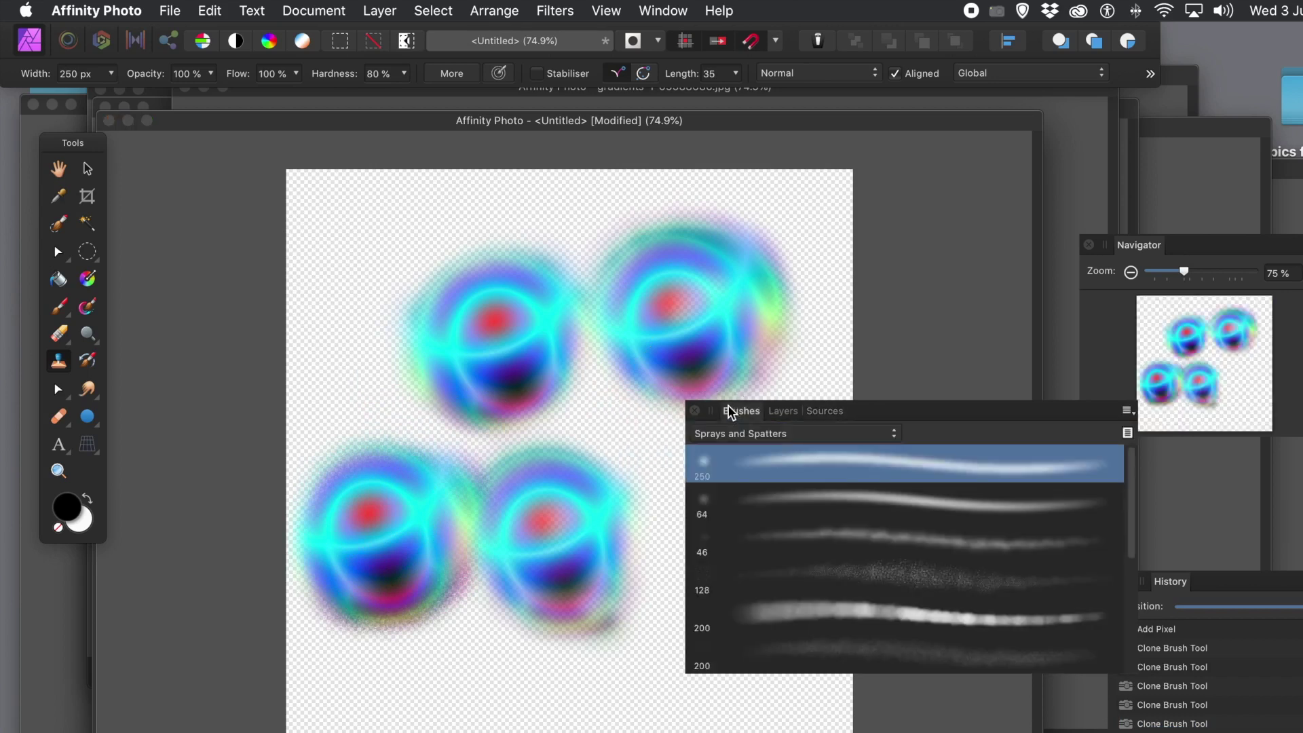
{"action": "scroll", "coordinate": [1131, 540], "scroll_direction": "down", "scroll_amount": 10}
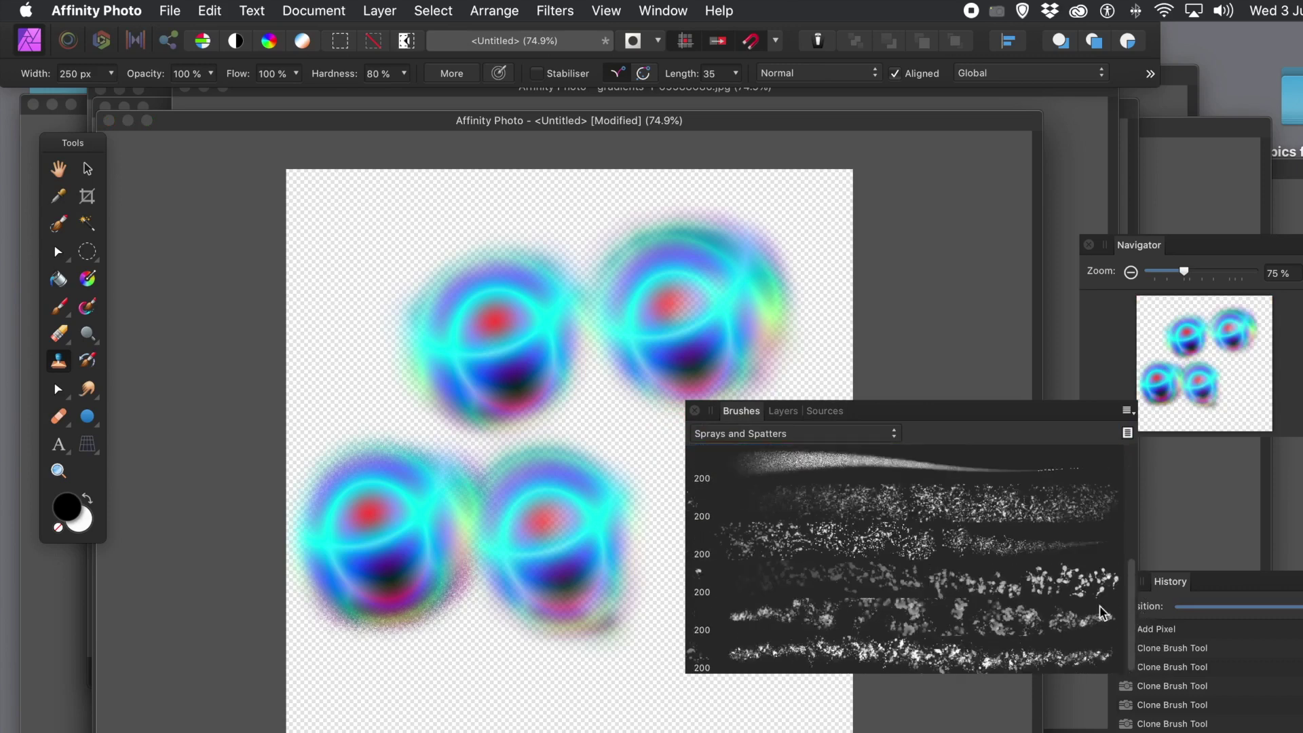
{"action": "left_click", "coordinate": [1016, 589]}
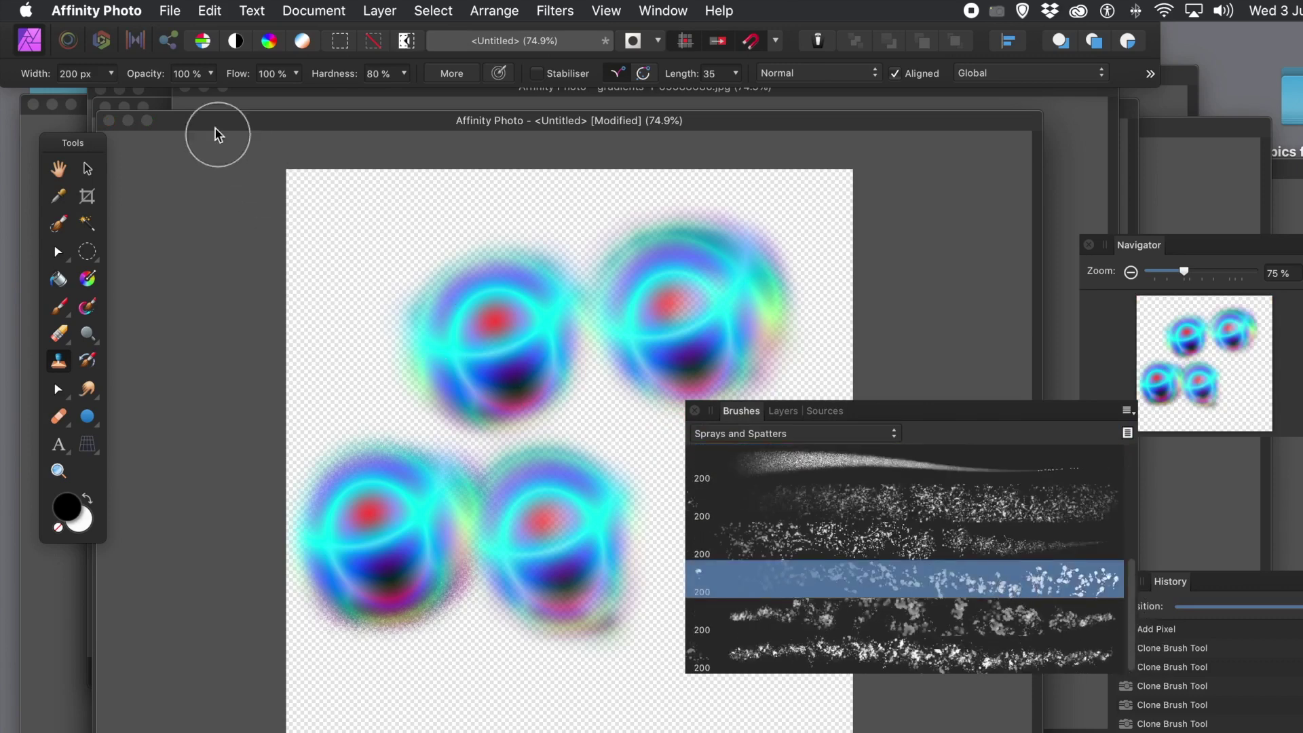
{"action": "left_click", "coordinate": [111, 74]}
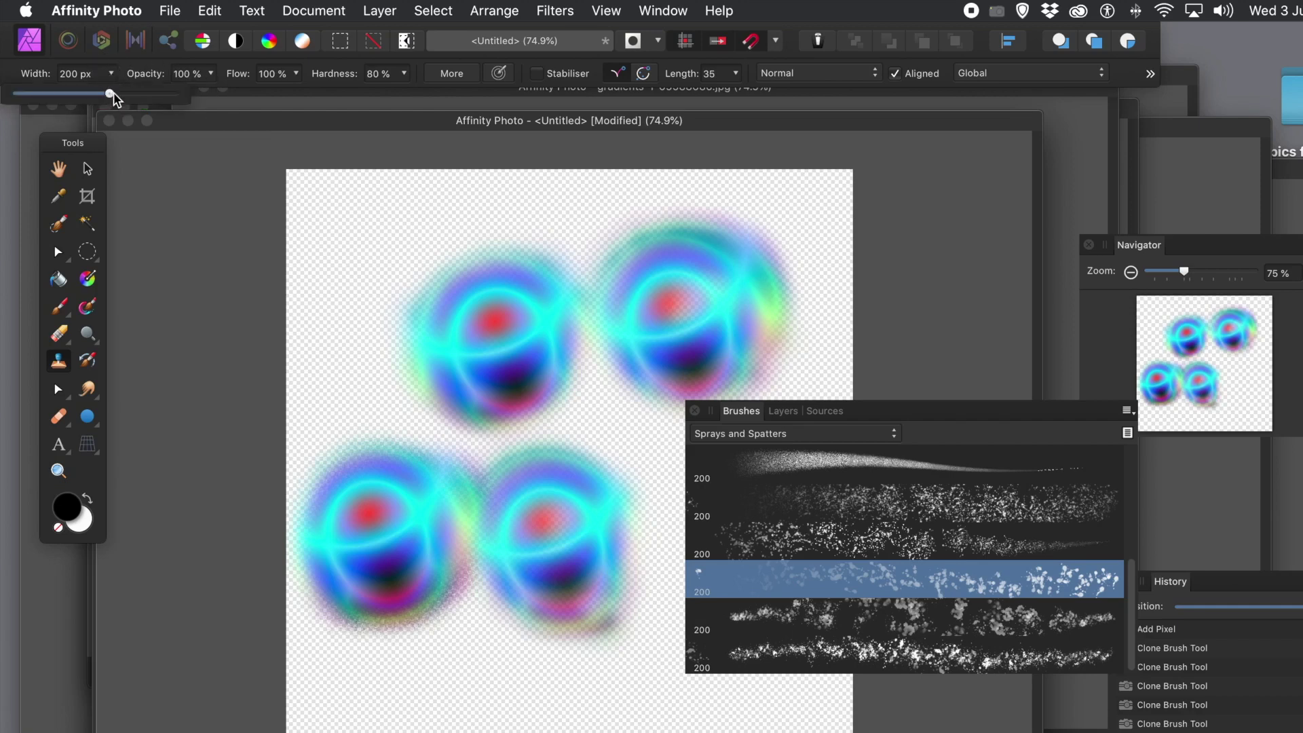
{"action": "left_click_drag", "start_coordinate": [111, 94], "coordinate": [118, 94]}
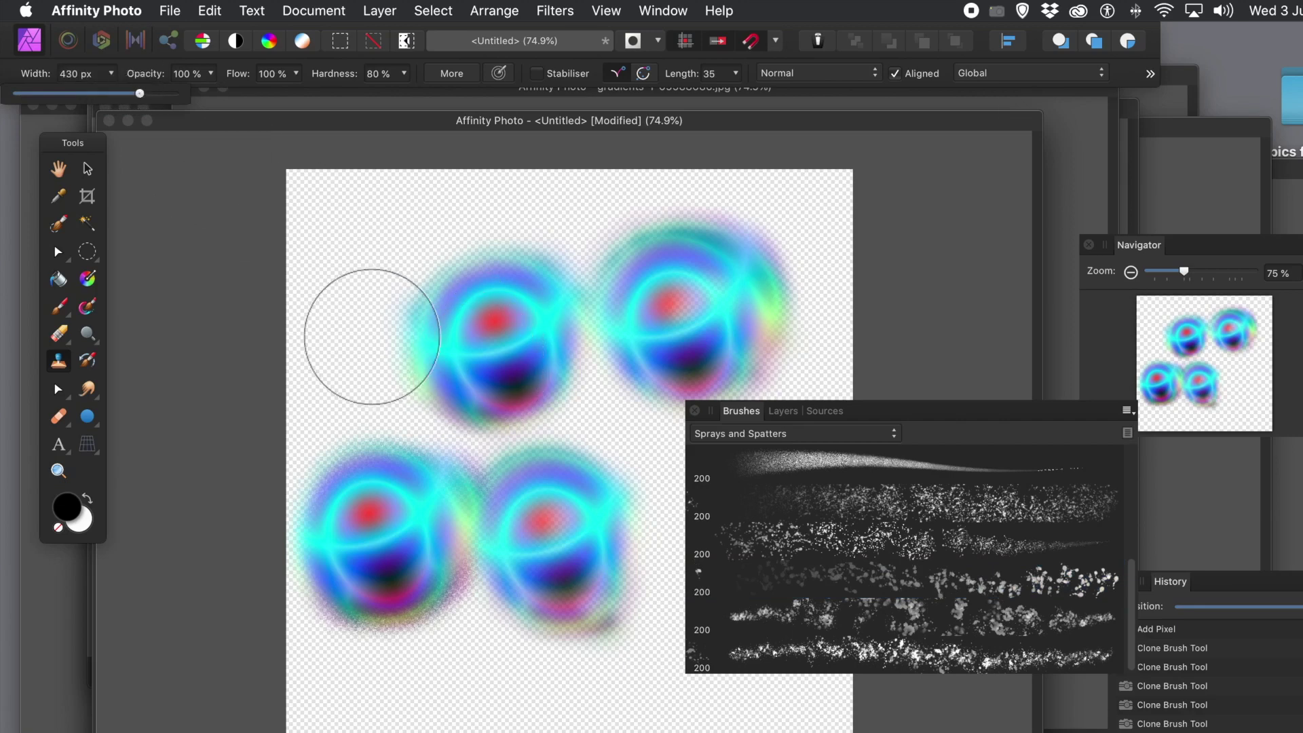
Sample the ringed motif in gradients-1-6866858685.jpg and splatter it between the two left-hand motifs.
{"action": "left_click", "coordinate": [823, 412]}
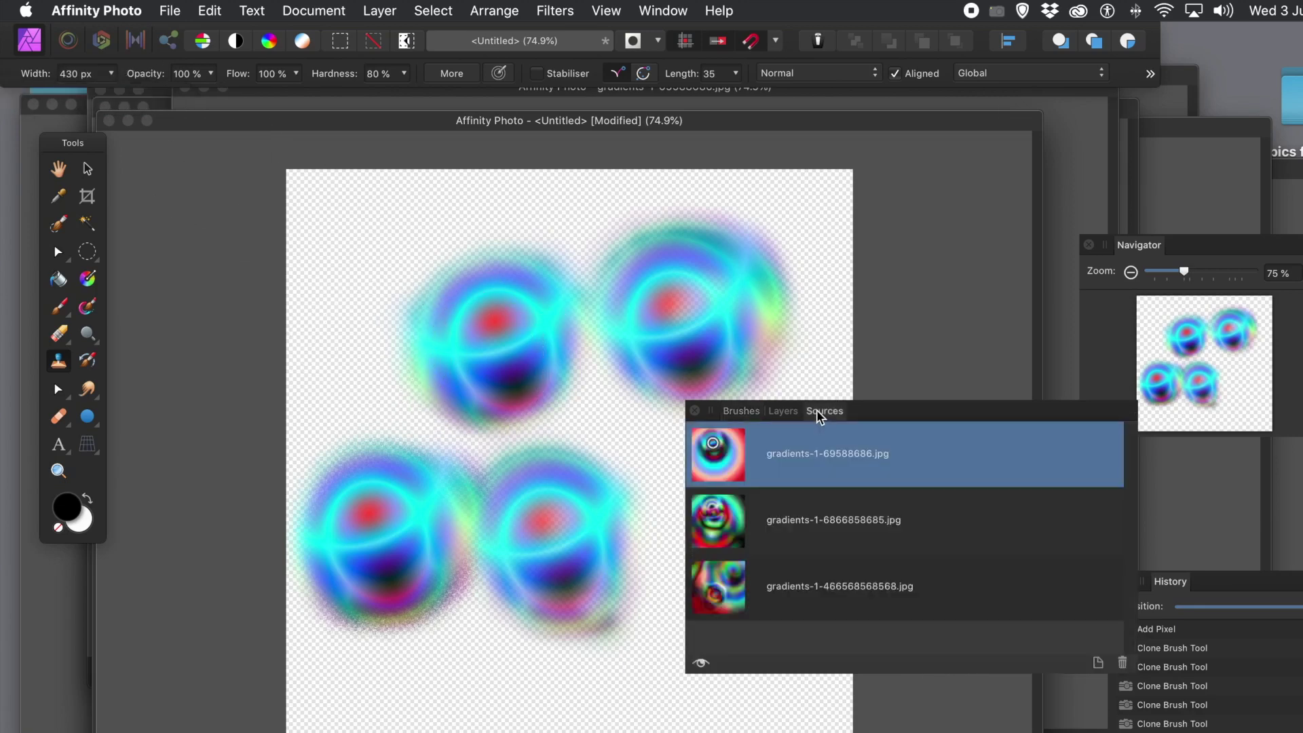
{"action": "left_click", "coordinate": [719, 522]}
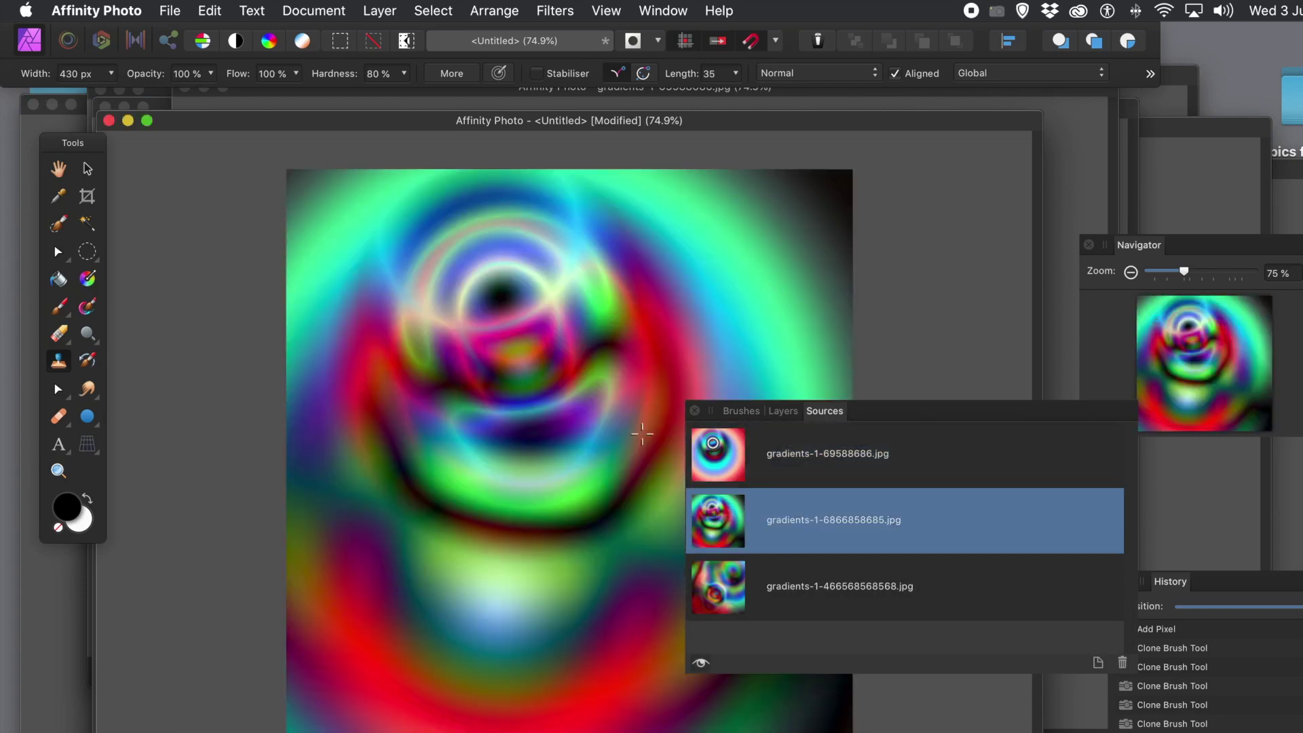
{"action": "left_click", "coordinate": [504, 317], "text": "alt"}
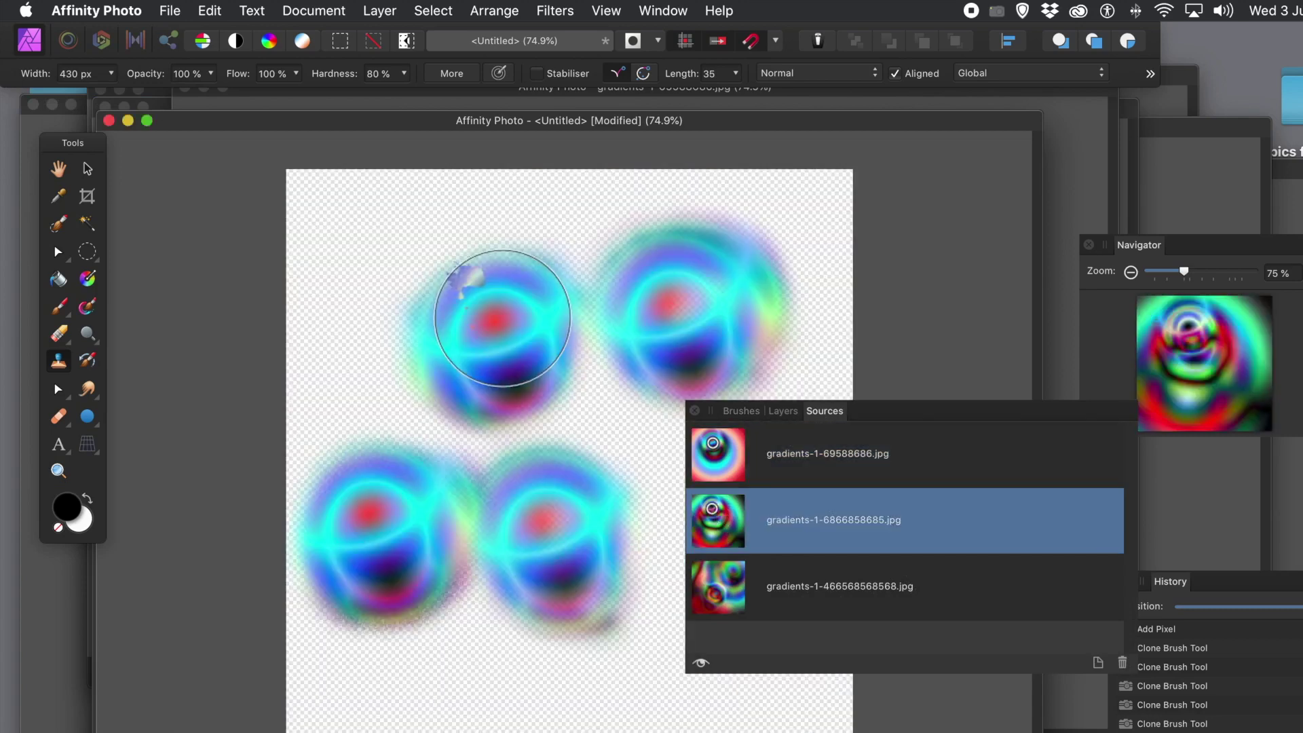
{"action": "mouse_move", "coordinate": [393, 401]}
{"action": "left_mouse_down"}
{"action": "mouse_move", "coordinate": [447, 414]}
{"action": "mouse_move", "coordinate": [372, 381]}
{"action": "mouse_move", "coordinate": [425, 449]}
{"action": "mouse_move", "coordinate": [423, 361]}
{"action": "mouse_move", "coordinate": [386, 389]}
{"action": "mouse_move", "coordinate": [444, 370]}
{"action": "mouse_move", "coordinate": [390, 370]}
{"action": "mouse_move", "coordinate": [418, 421]}
{"action": "mouse_move", "coordinate": [433, 369]}
{"action": "mouse_move", "coordinate": [403, 400]}
{"action": "mouse_move", "coordinate": [404, 366]}
{"action": "mouse_move", "coordinate": [366, 376]}
{"action": "mouse_move", "coordinate": [379, 346]}
{"action": "mouse_move", "coordinate": [357, 347]}
{"action": "mouse_move", "coordinate": [397, 333]}
{"action": "left_mouse_up"}
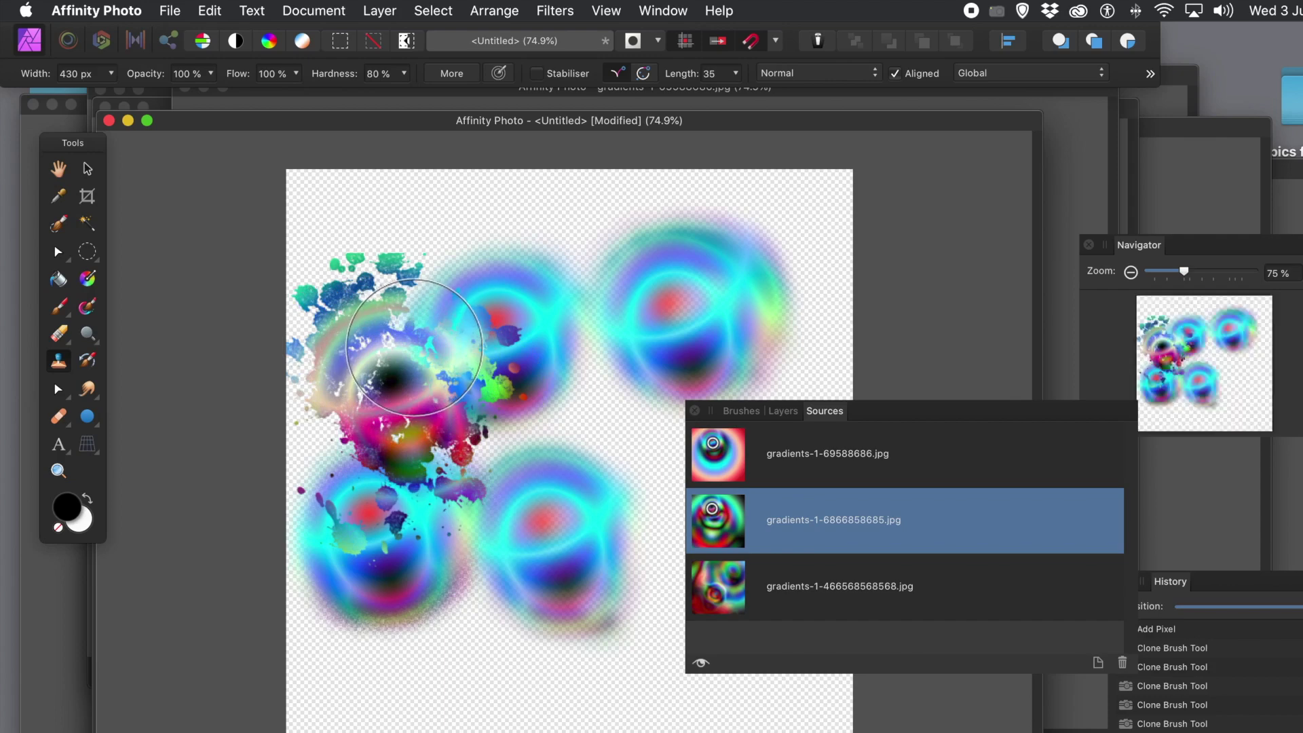
Resample gradients-1-6866858685.jpg twice and splatter its ringed motif over the lower middle and upper right of the canvas.
{"action": "left_click", "coordinate": [715, 515]}
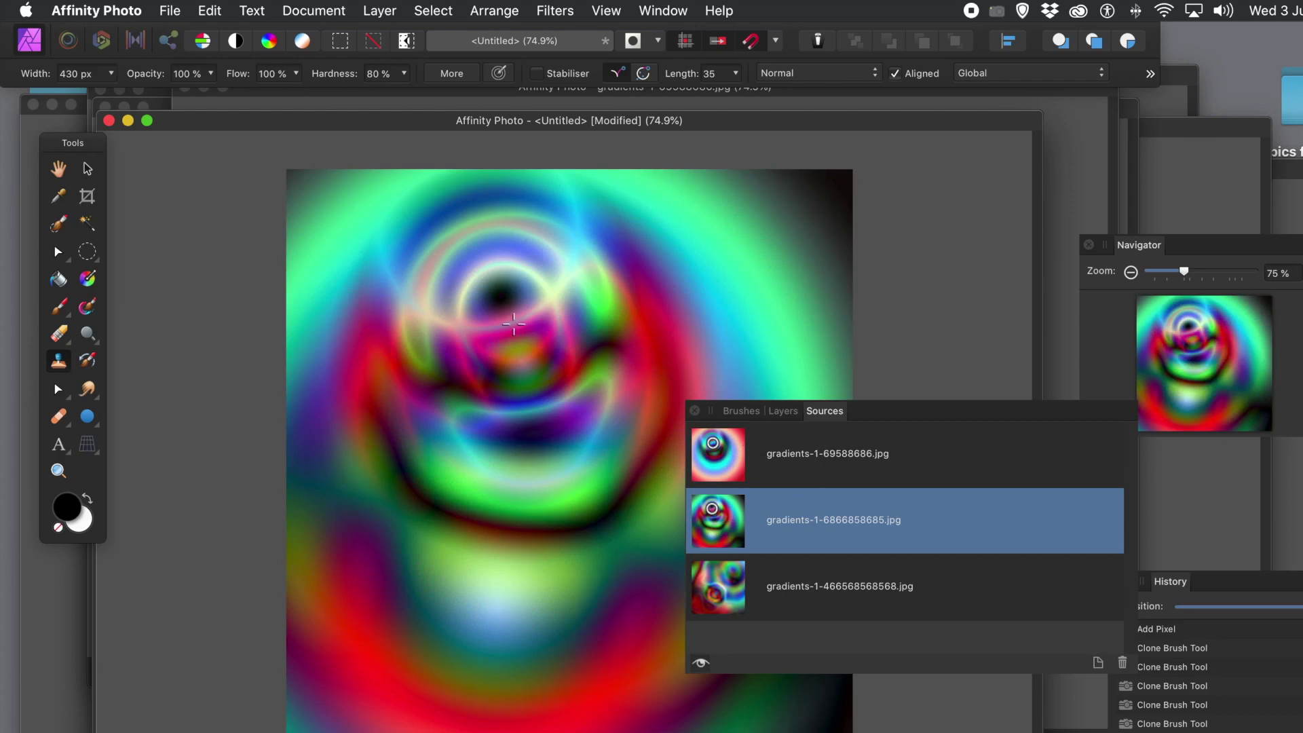
{"action": "left_click", "coordinate": [509, 320], "text": "alt"}
{"action": "mouse_move", "coordinate": [584, 601]}
{"action": "left_mouse_down"}
{"action": "mouse_move", "coordinate": [571, 652]}
{"action": "mouse_move", "coordinate": [483, 594]}
{"action": "mouse_move", "coordinate": [438, 619]}
{"action": "left_mouse_up"}
{"action": "left_click", "coordinate": [715, 516]}
{"action": "left_click", "coordinate": [745, 326], "text": "alt"}
{"action": "mouse_move", "coordinate": [747, 319]}
{"action": "left_mouse_down"}
{"action": "mouse_move", "coordinate": [791, 290]}
{"action": "mouse_move", "coordinate": [617, 227]}
{"action": "mouse_move", "coordinate": [747, 226]}
{"action": "mouse_move", "coordinate": [480, 218]}
{"action": "left_mouse_up"}
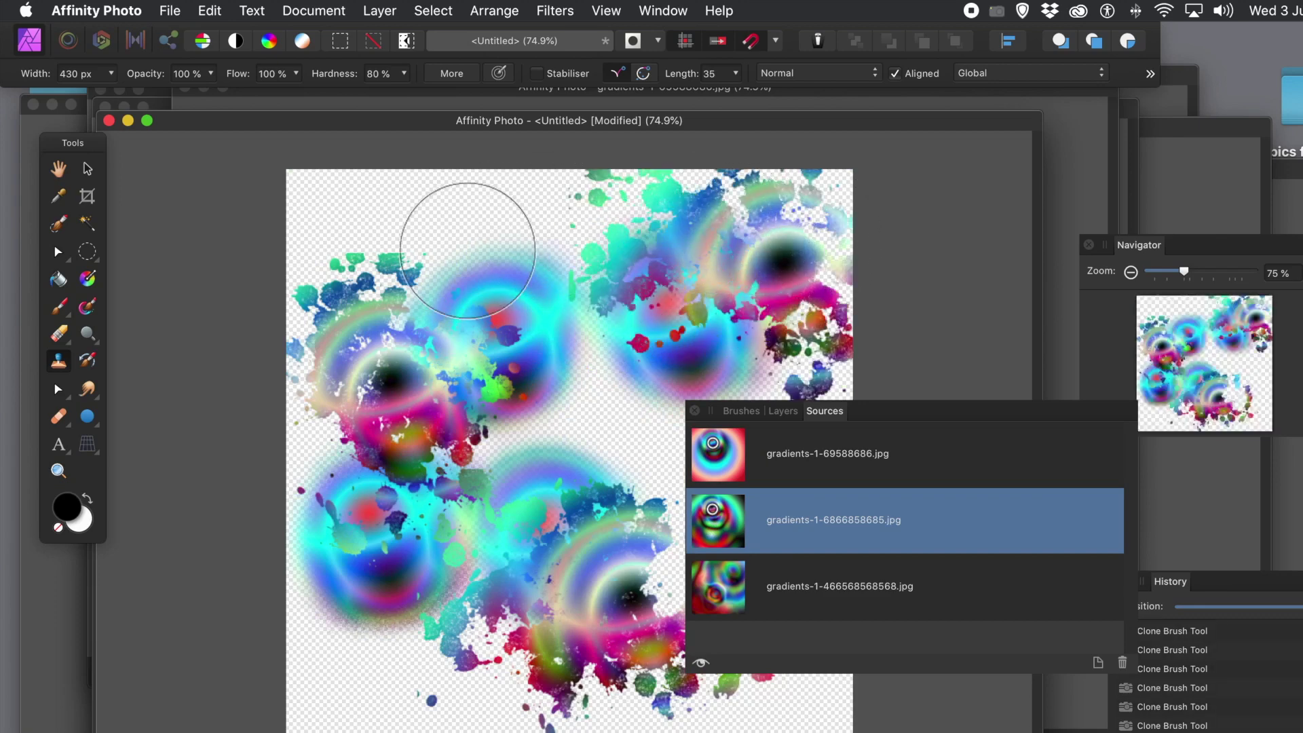
Add a new pixel layer, splatter the gradients-1-6866858685.jpg motif around the canvas centre, and check the layer list.
{"action": "left_click", "coordinate": [379, 11]}
{"action": "left_click", "coordinate": [408, 79]}
{"action": "mouse_move", "coordinate": [475, 366]}
{"action": "left_mouse_down"}
{"action": "mouse_move", "coordinate": [556, 468]}
{"action": "mouse_move", "coordinate": [516, 383]}
{"action": "mouse_move", "coordinate": [468, 394]}
{"action": "mouse_move", "coordinate": [550, 448]}
{"action": "left_mouse_up"}
{"action": "left_click", "coordinate": [510, 324], "text": "alt"}
{"action": "left_click", "coordinate": [783, 411]}
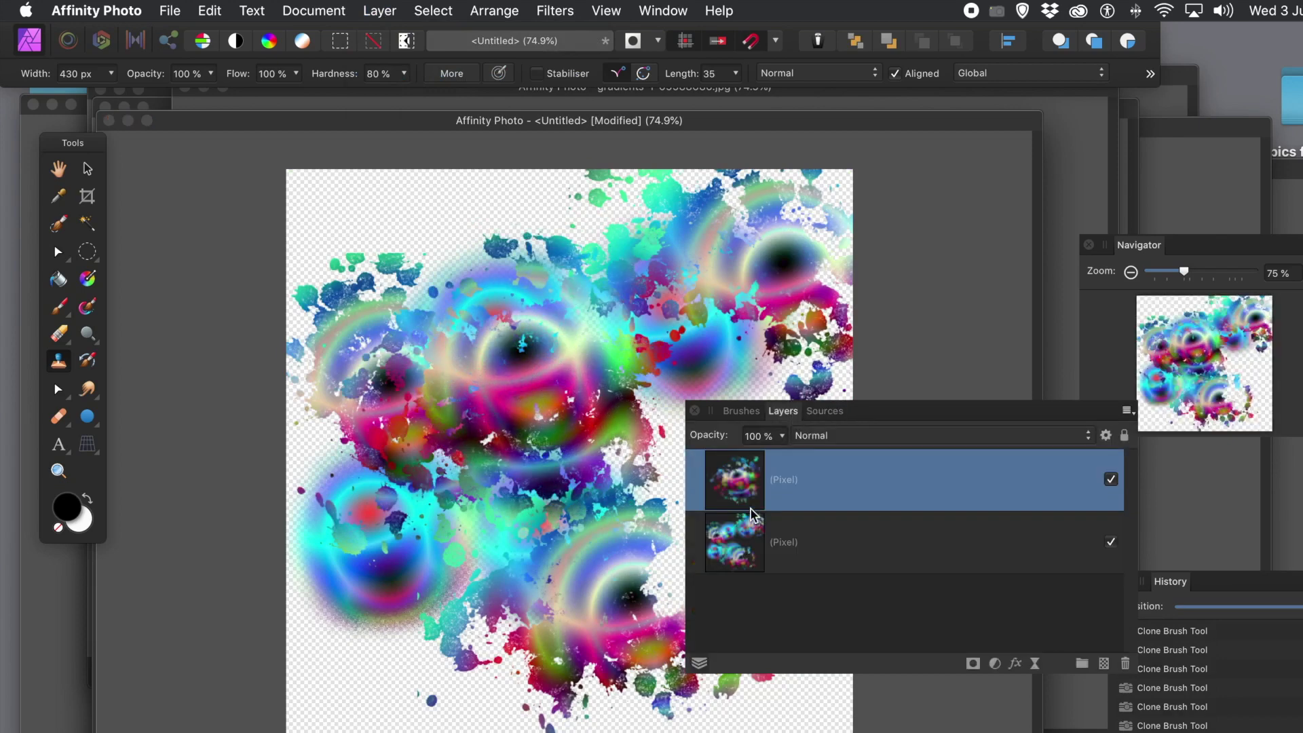
Sample the red ringed motif in gradients-1-466568568568.jpg and splatter it across the top of the canvas.
{"action": "left_click", "coordinate": [825, 411]}
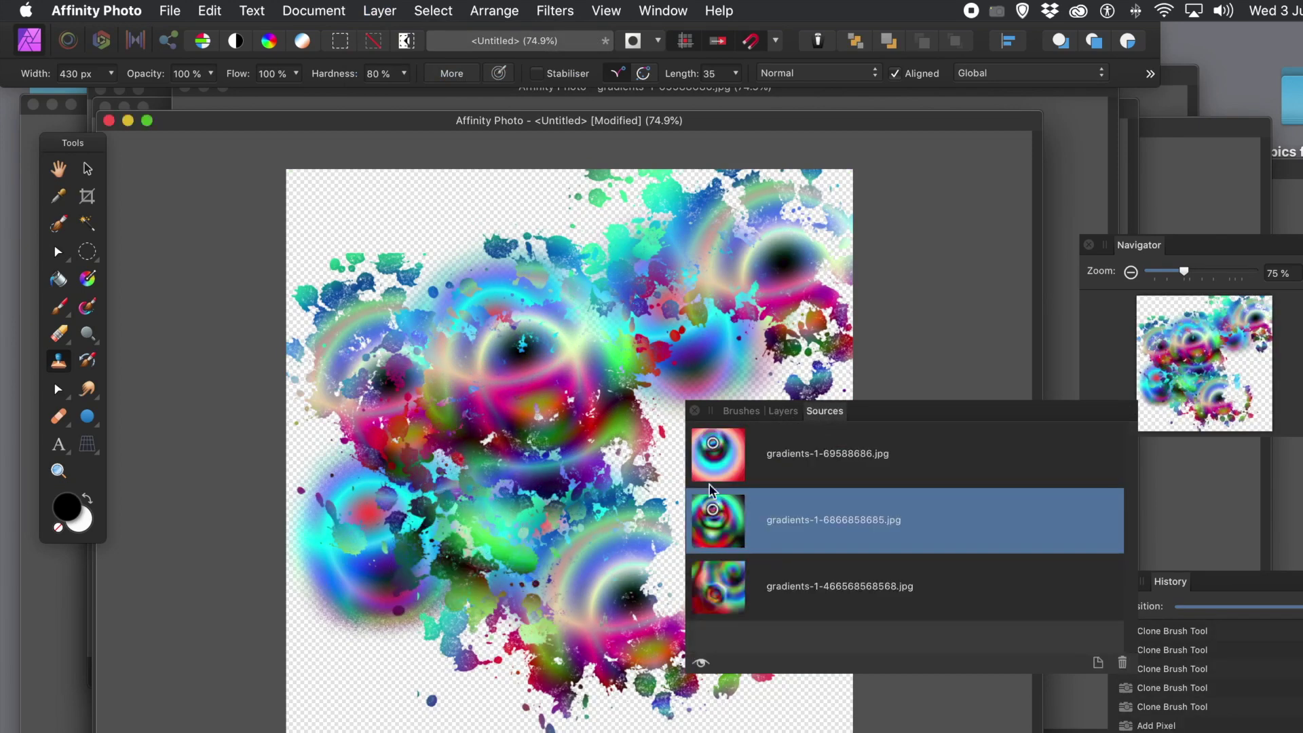
{"action": "left_click", "coordinate": [715, 592]}
{"action": "key", "text": "alt"}
{"action": "left_click", "coordinate": [543, 524], "text": "alt"}
{"action": "mouse_move", "coordinate": [465, 218]}
{"action": "left_mouse_down"}
{"action": "mouse_move", "coordinate": [457, 197]}
{"action": "mouse_move", "coordinate": [489, 217]}
{"action": "left_mouse_up"}
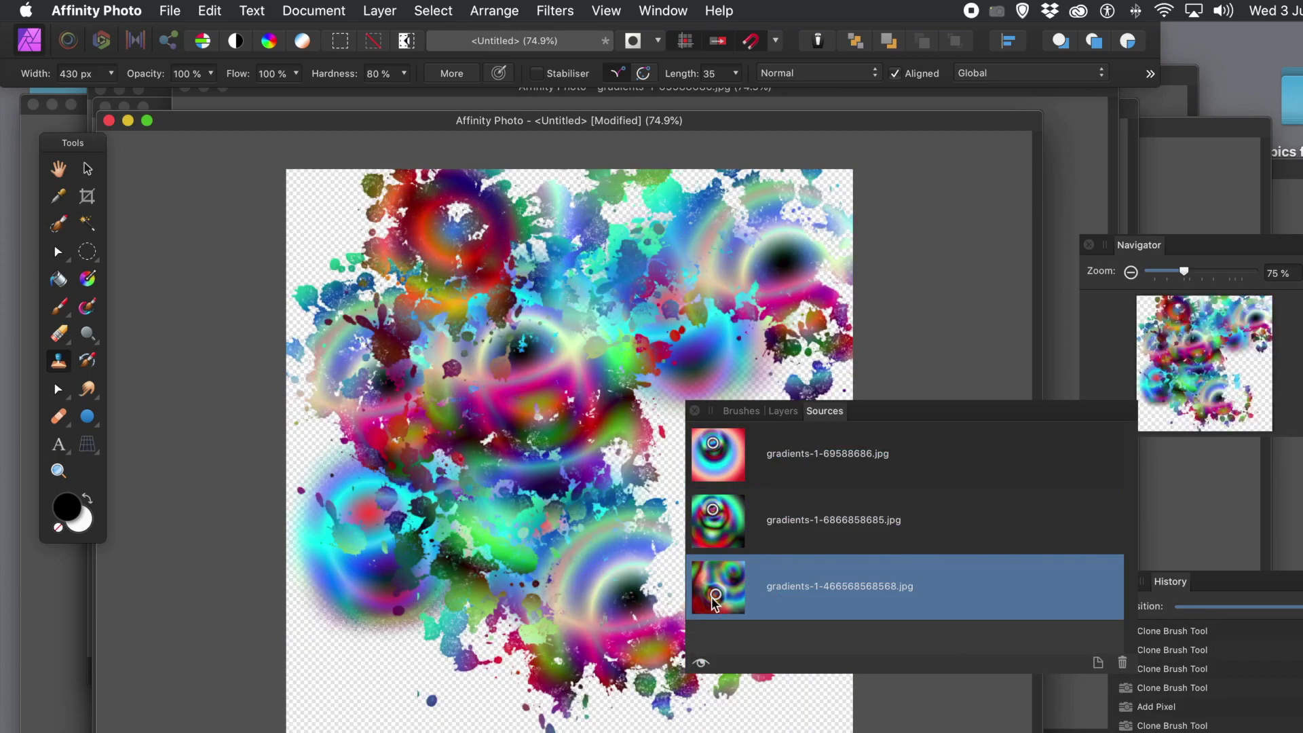
Resample gradients-1-466568568568.jpg and splatter its red ringed motif over the right side and lower left of the canvas.
{"action": "key", "text": "alt"}
{"action": "mouse_move", "coordinate": [780, 271]}
{"action": "left_mouse_down"}
{"action": "mouse_move", "coordinate": [665, 326]}
{"action": "mouse_move", "coordinate": [784, 338]}
{"action": "left_mouse_up"}
{"action": "key", "text": "alt"}
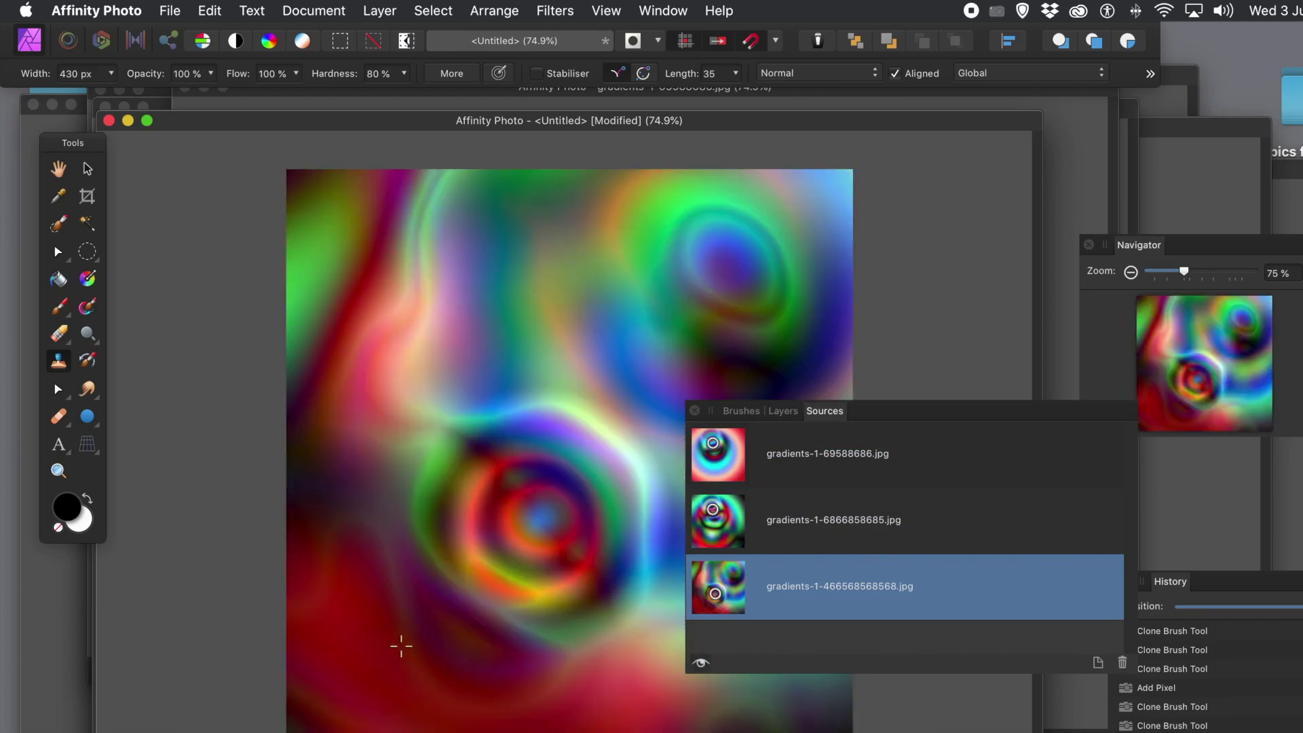
{"action": "left_click", "coordinate": [541, 523], "text": "alt"}
{"action": "mouse_move", "coordinate": [378, 597]}
{"action": "left_mouse_down"}
{"action": "mouse_move", "coordinate": [516, 679]}
{"action": "mouse_move", "coordinate": [679, 706]}
{"action": "left_mouse_up"}
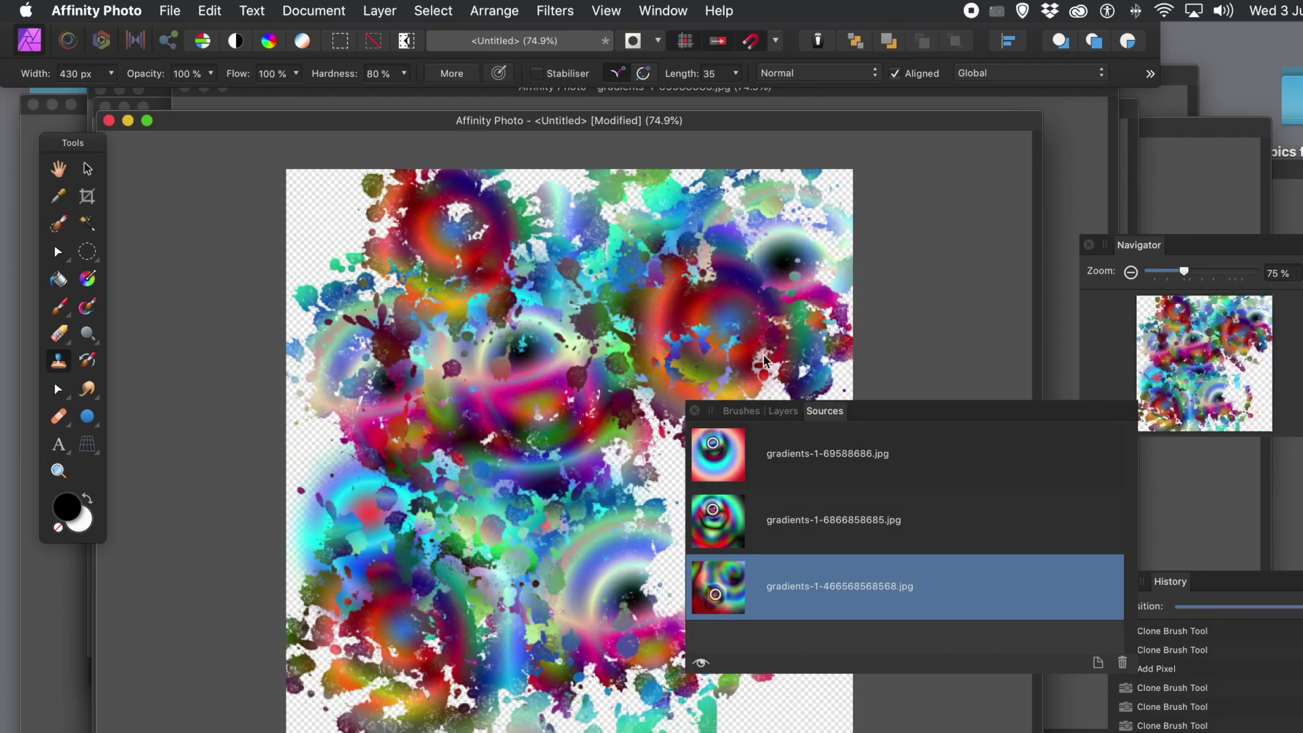
Add another pixel layer and splatter freshly sampled parts of gradients-1-466568568568.jpg over the canvas centre.
{"action": "left_click", "coordinate": [379, 11]}
{"action": "left_click", "coordinate": [393, 79]}
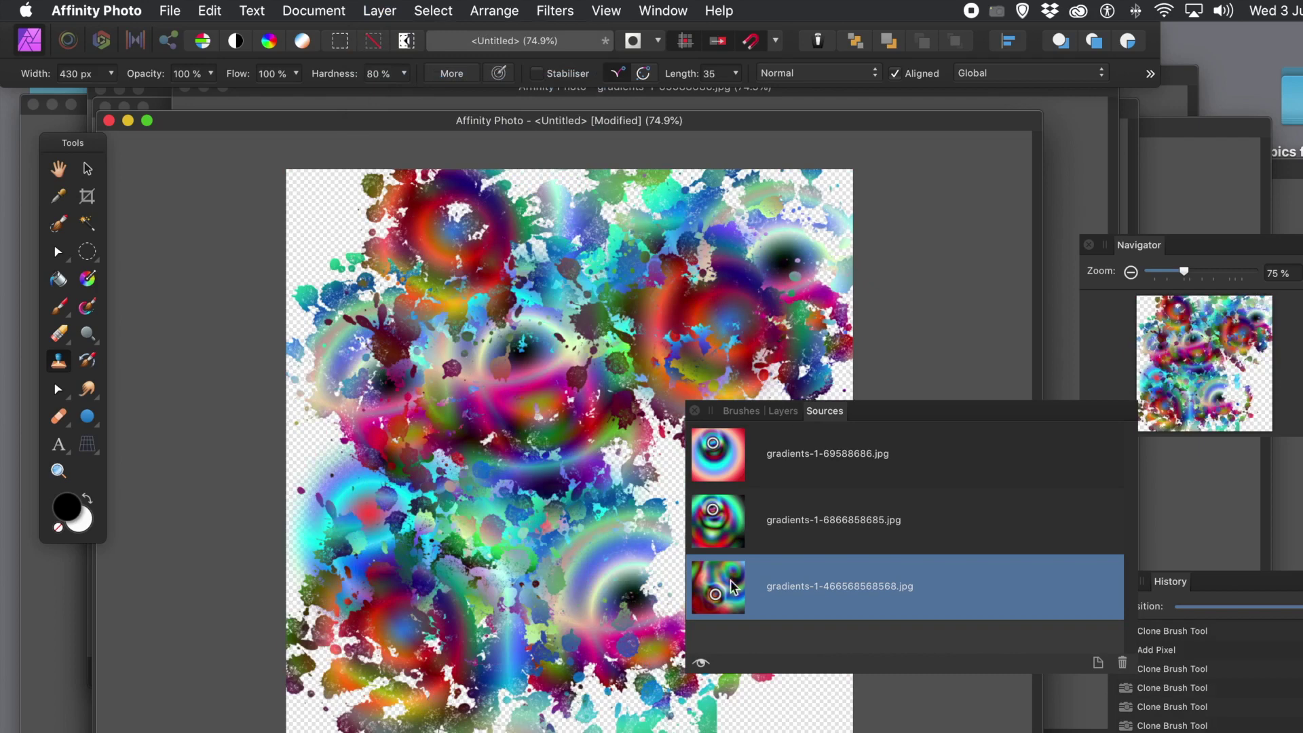
{"action": "key", "text": "alt"}
{"action": "left_click", "coordinate": [502, 462], "text": "alt"}
{"action": "mouse_move", "coordinate": [502, 462]}
{"action": "left_mouse_down"}
{"action": "mouse_move", "coordinate": [407, 407]}
{"action": "mouse_move", "coordinate": [557, 434]}
{"action": "left_mouse_up"}
Sample the circular motif in gradients-1-69588686.jpg and splatter it from the upper right down to the lower right.
{"action": "left_click", "coordinate": [725, 469]}
{"action": "key", "text": "alt"}
{"action": "left_click", "coordinate": [516, 320], "text": "alt"}
{"action": "mouse_move", "coordinate": [713, 305]}
{"action": "left_mouse_down"}
{"action": "mouse_move", "coordinate": [757, 213]}
{"action": "mouse_move", "coordinate": [788, 285]}
{"action": "mouse_move", "coordinate": [857, 732]}
{"action": "left_mouse_up"}
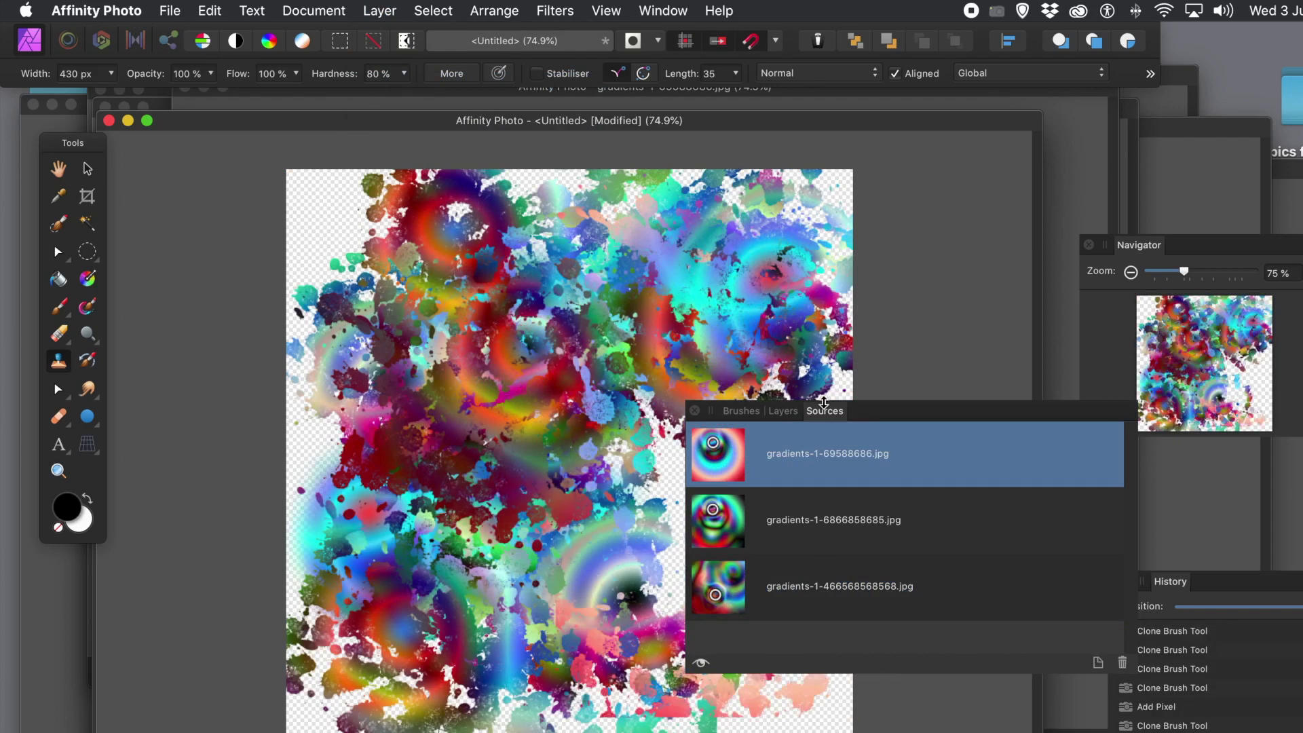
Move the clone sources list off the lower canvas and splatter more of gradients-1-69588686.jpg across the left and middle.
{"action": "left_click_drag", "start_coordinate": [824, 403], "coordinate": [881, 247]}
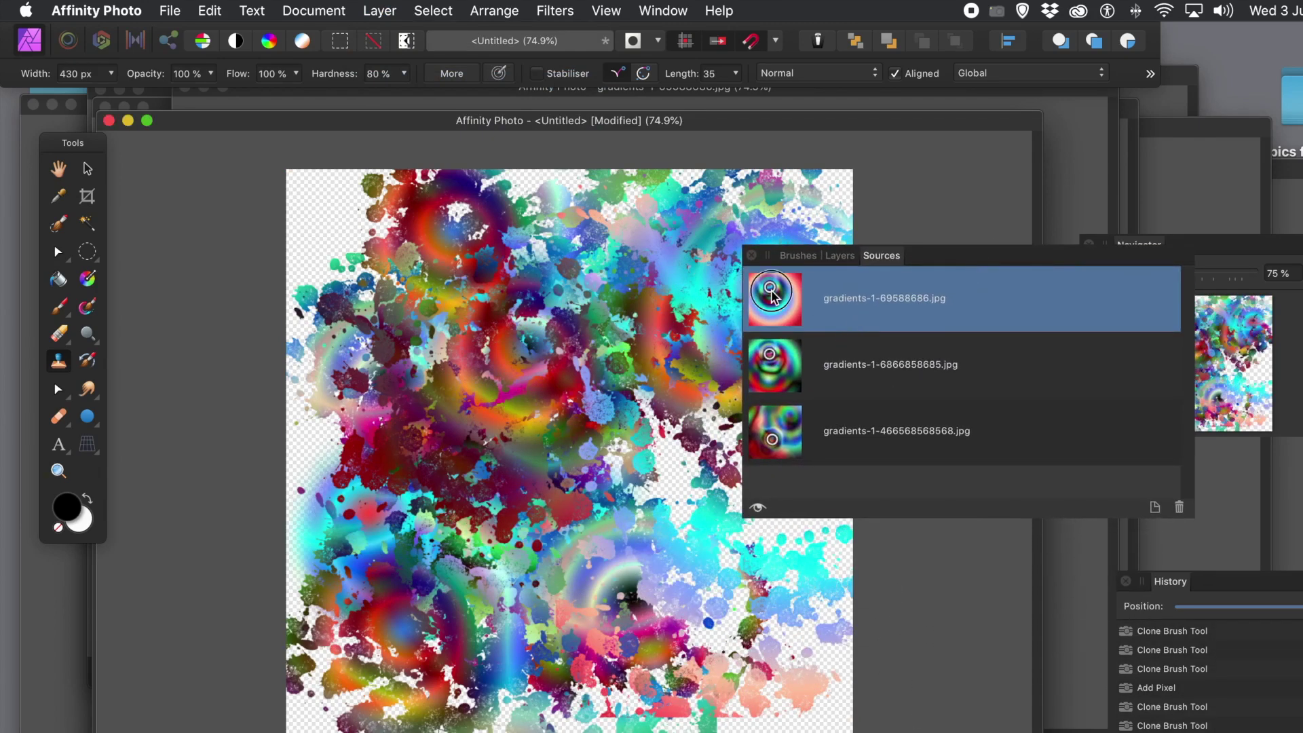
{"action": "left_click", "coordinate": [769, 294]}
{"action": "mouse_move", "coordinate": [305, 262]}
{"action": "left_mouse_down"}
{"action": "mouse_move", "coordinate": [370, 235]}
{"action": "mouse_move", "coordinate": [324, 428]}
{"action": "mouse_move", "coordinate": [589, 466]}
{"action": "mouse_move", "coordinate": [731, 309]}
{"action": "left_mouse_up"}
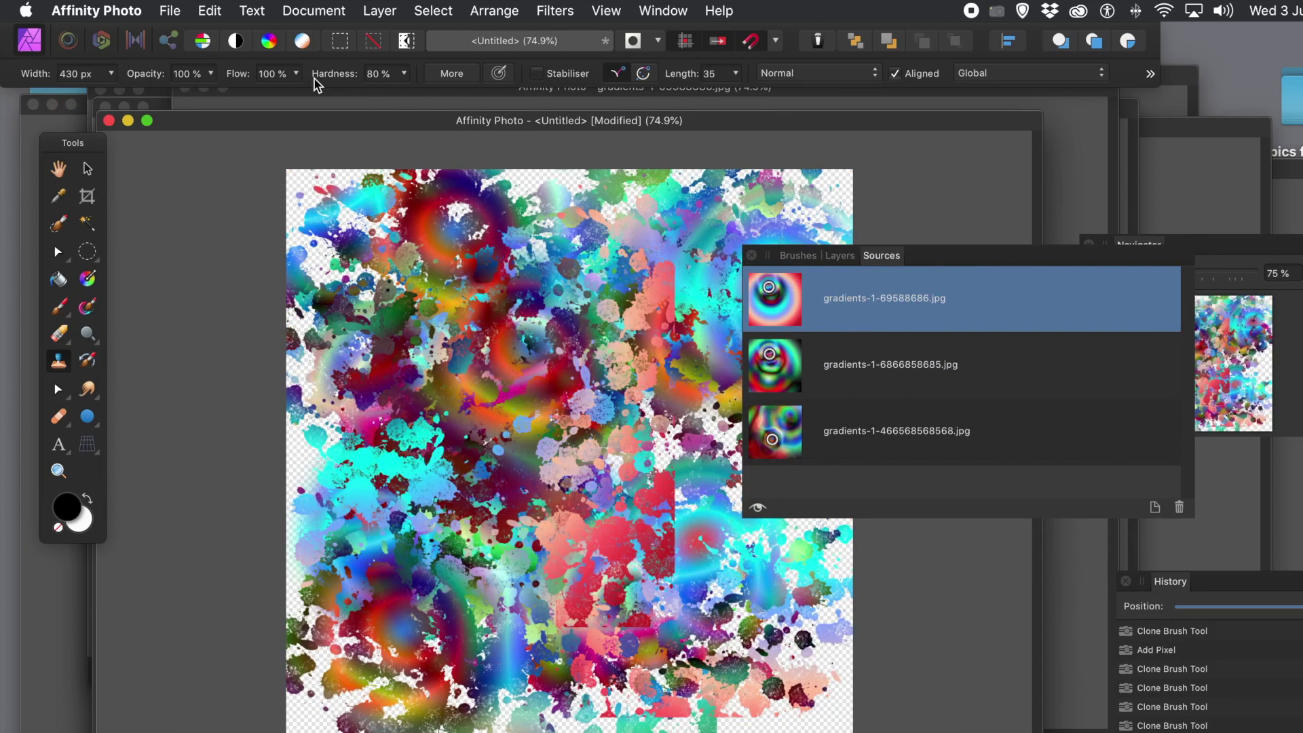
Splatter concentric motifs from gradients-1-69588686.jpg and gradients-1-6866858685.jpg over the canvas's lower right area.
{"action": "left_click_drag", "start_coordinate": [645, 522], "coordinate": [679, 543]}
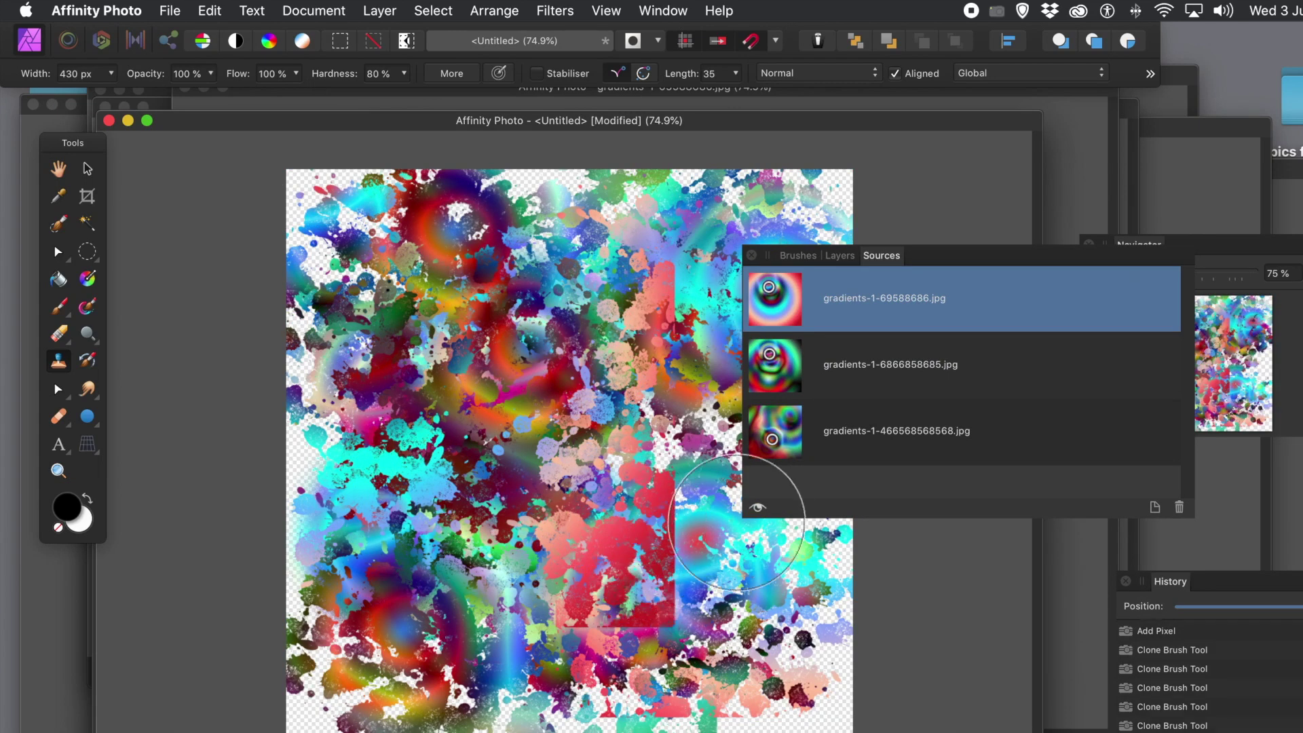
{"action": "mouse_move", "coordinate": [686, 611]}
{"action": "left_mouse_down"}
{"action": "mouse_move", "coordinate": [672, 516]}
{"action": "mouse_move", "coordinate": [645, 584]}
{"action": "mouse_move", "coordinate": [583, 616]}
{"action": "mouse_move", "coordinate": [577, 597]}
{"action": "mouse_move", "coordinate": [686, 584]}
{"action": "mouse_move", "coordinate": [702, 544]}
{"action": "left_mouse_up"}
{"action": "left_click", "coordinate": [767, 357]}
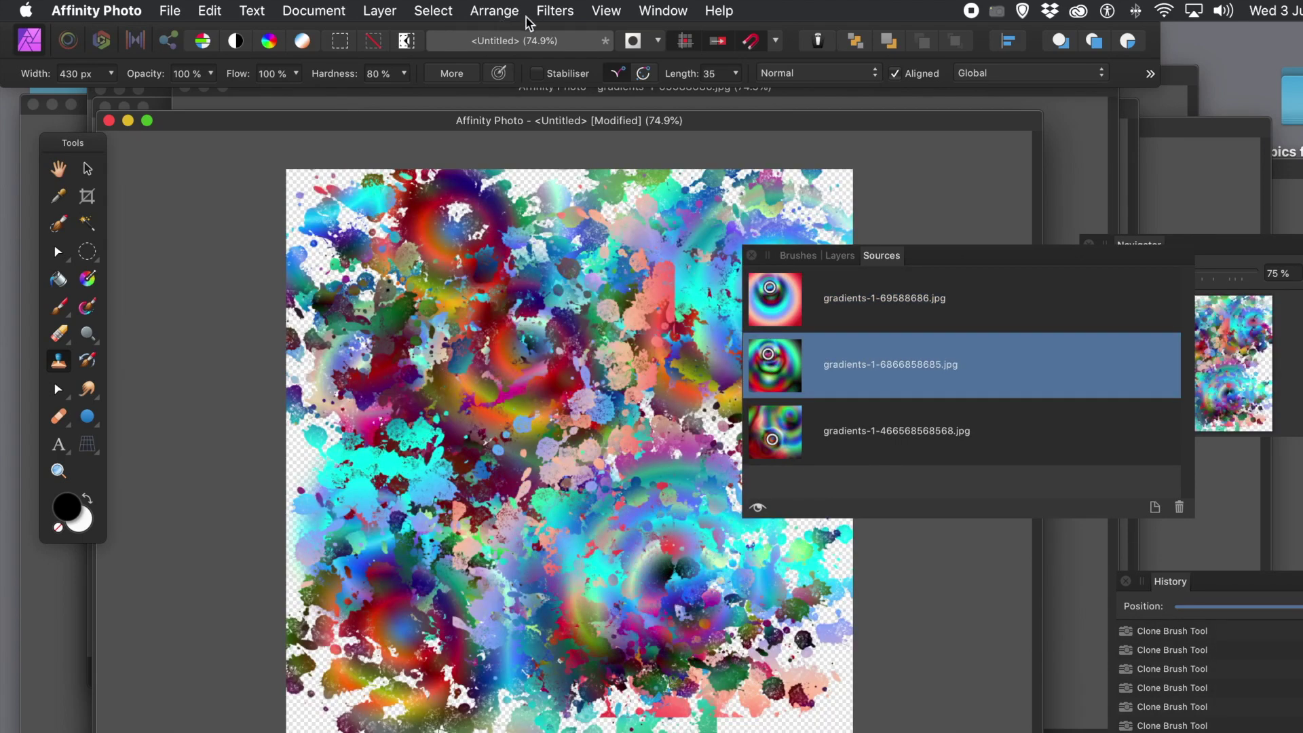
Apply a 3D effect and a 0.7 px Gaussian Blur effect to the top pixel layer.
{"action": "left_click", "coordinate": [841, 256]}
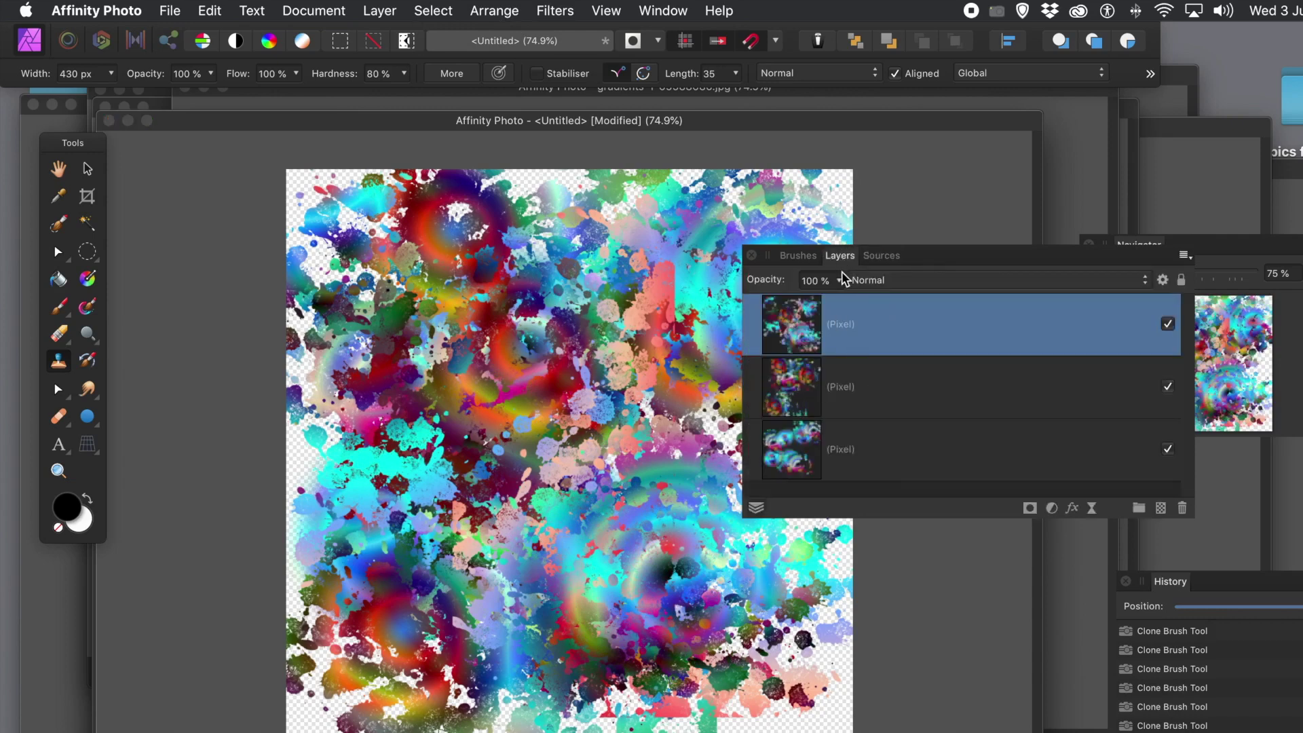
{"action": "left_click", "coordinate": [868, 278]}
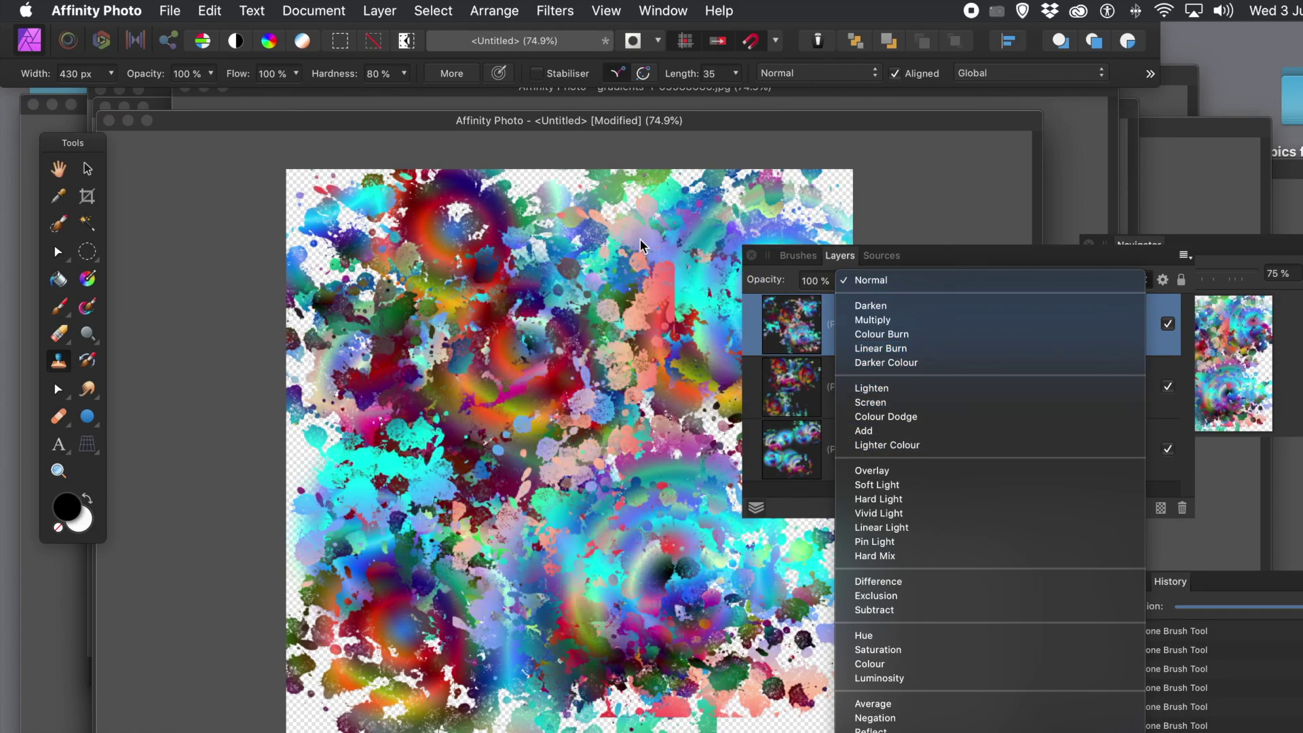
{"action": "left_click", "coordinate": [641, 238]}
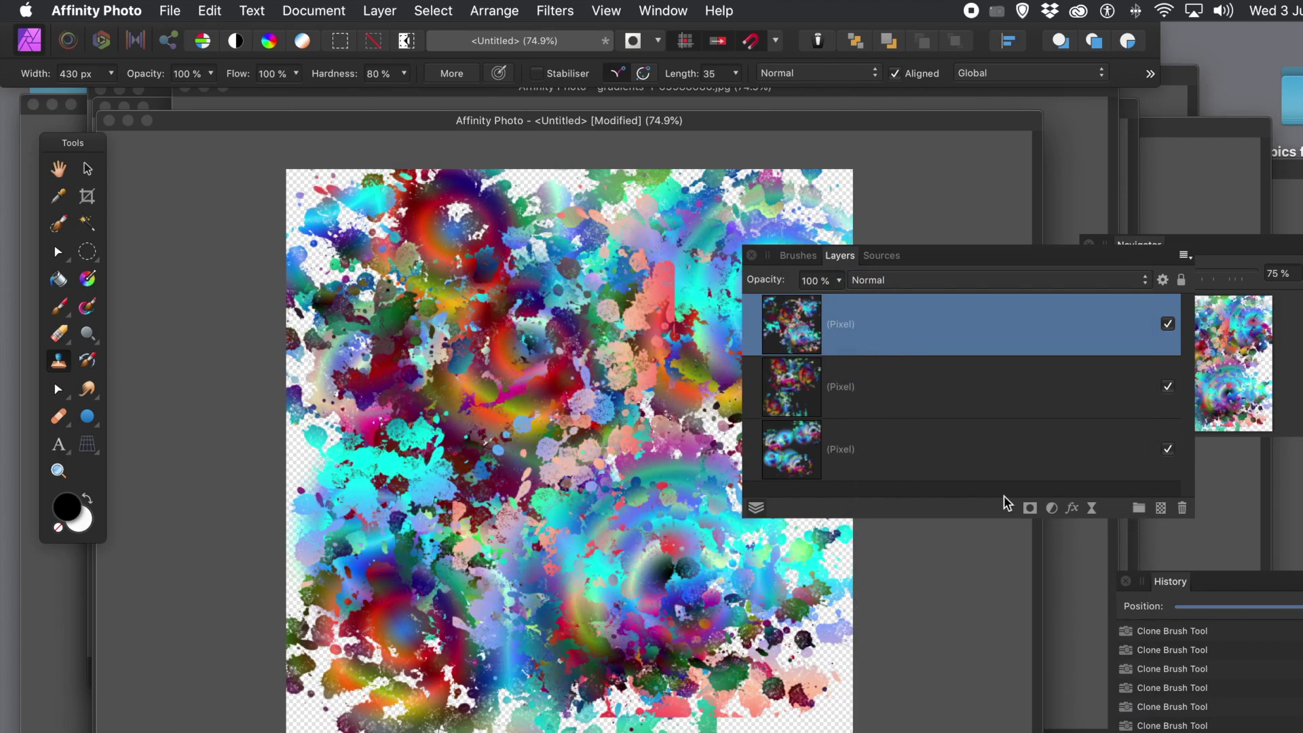
{"action": "left_click", "coordinate": [1072, 507]}
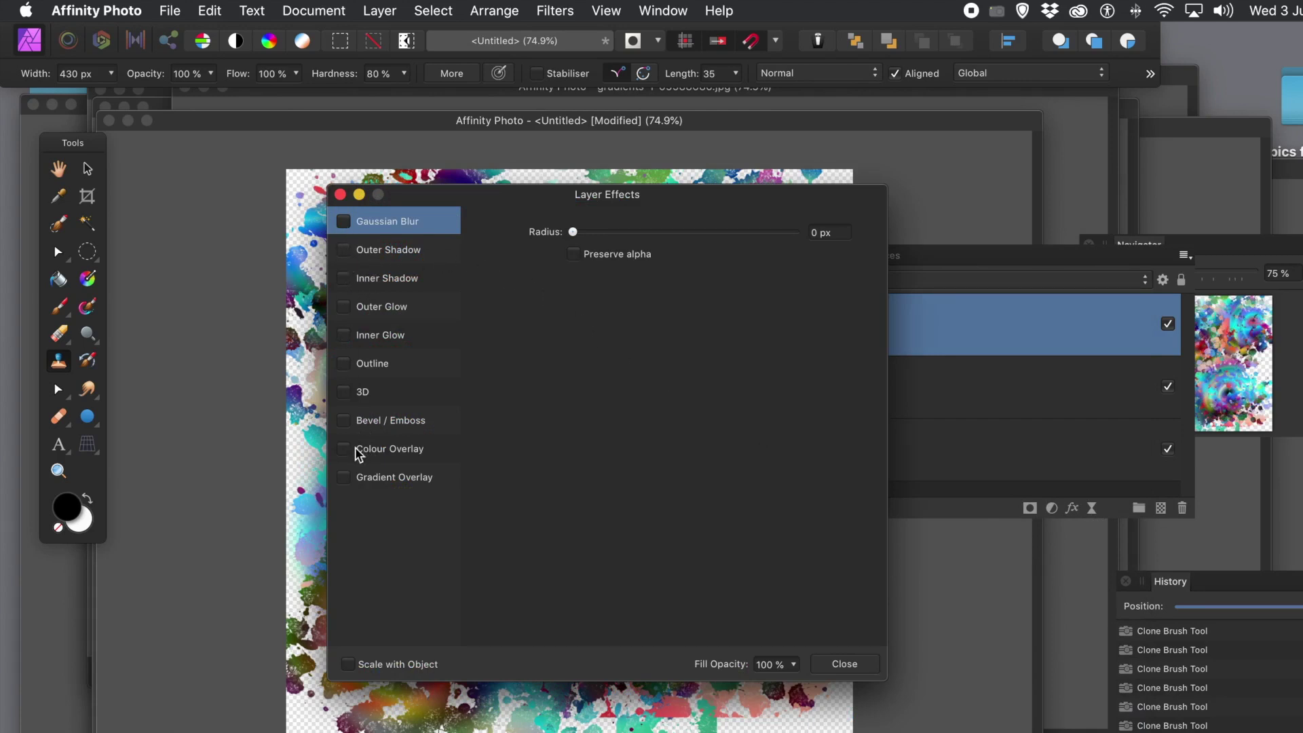
{"action": "left_click", "coordinate": [344, 393]}
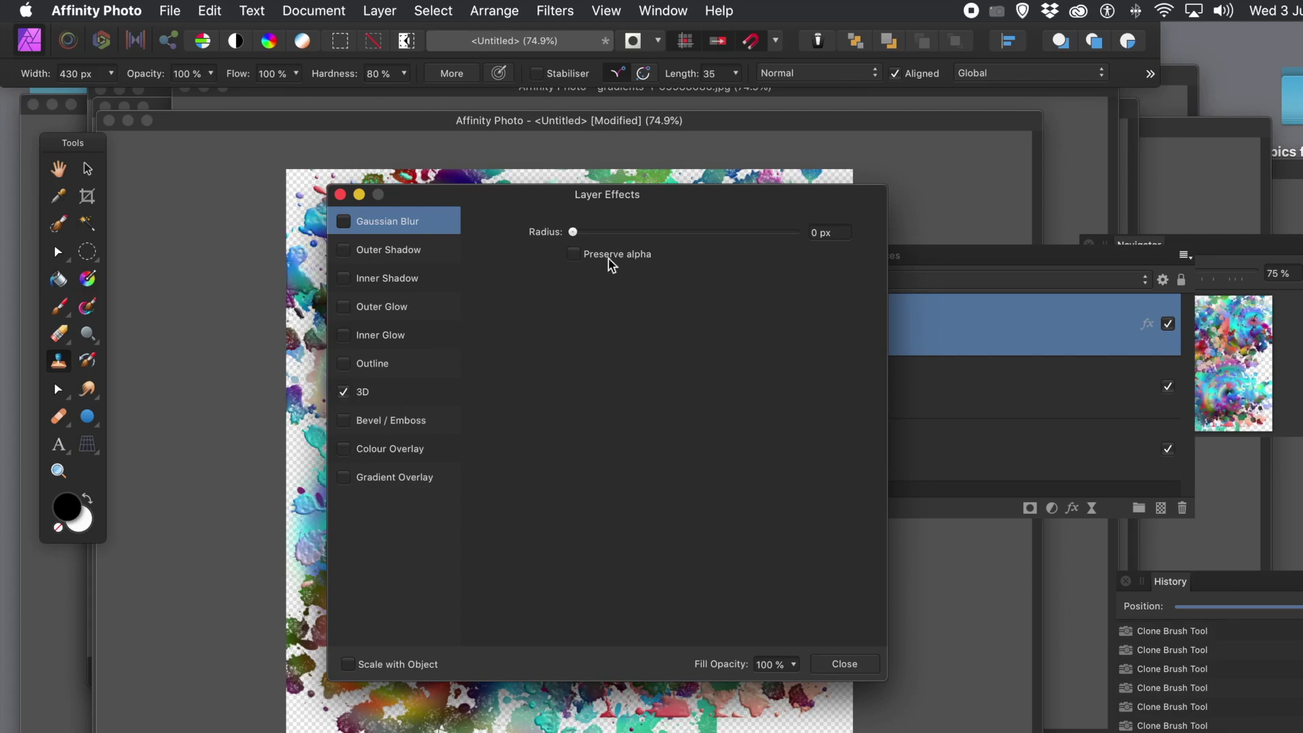
{"action": "left_click_drag", "start_coordinate": [582, 233], "coordinate": [611, 237]}
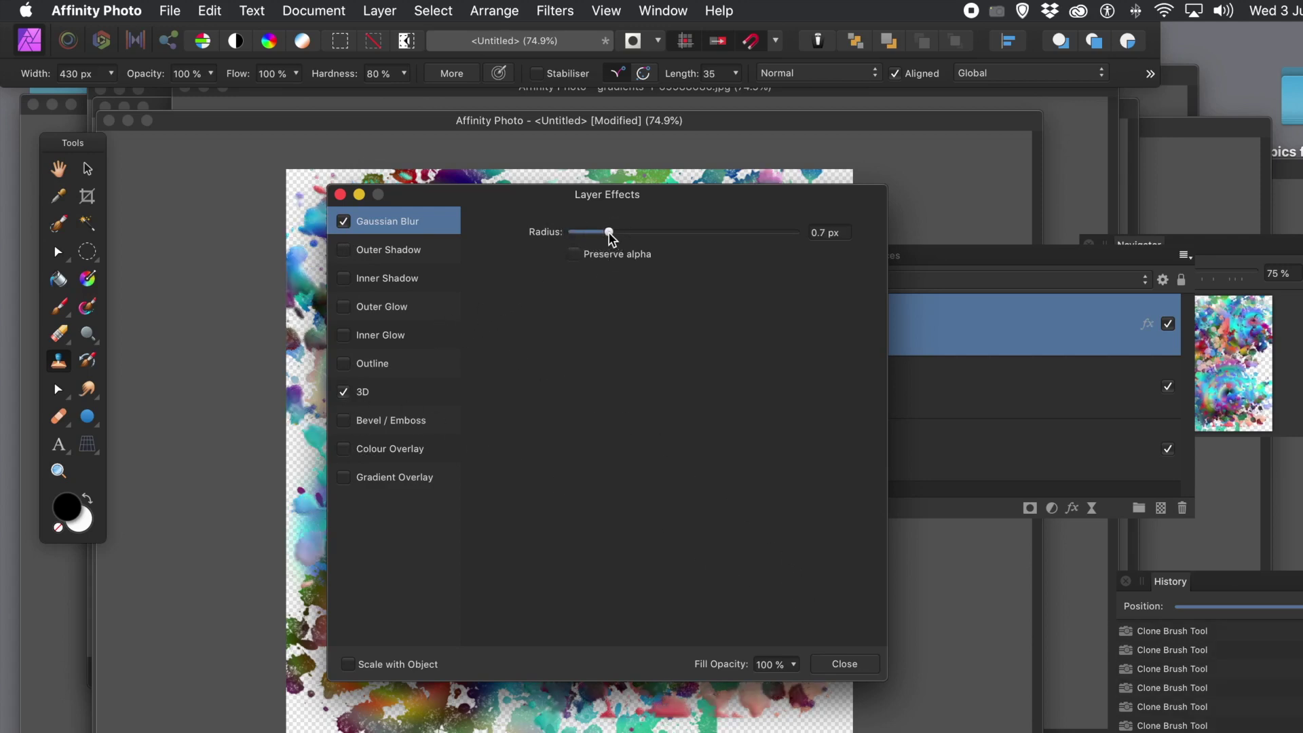
{"action": "left_click", "coordinate": [607, 236]}
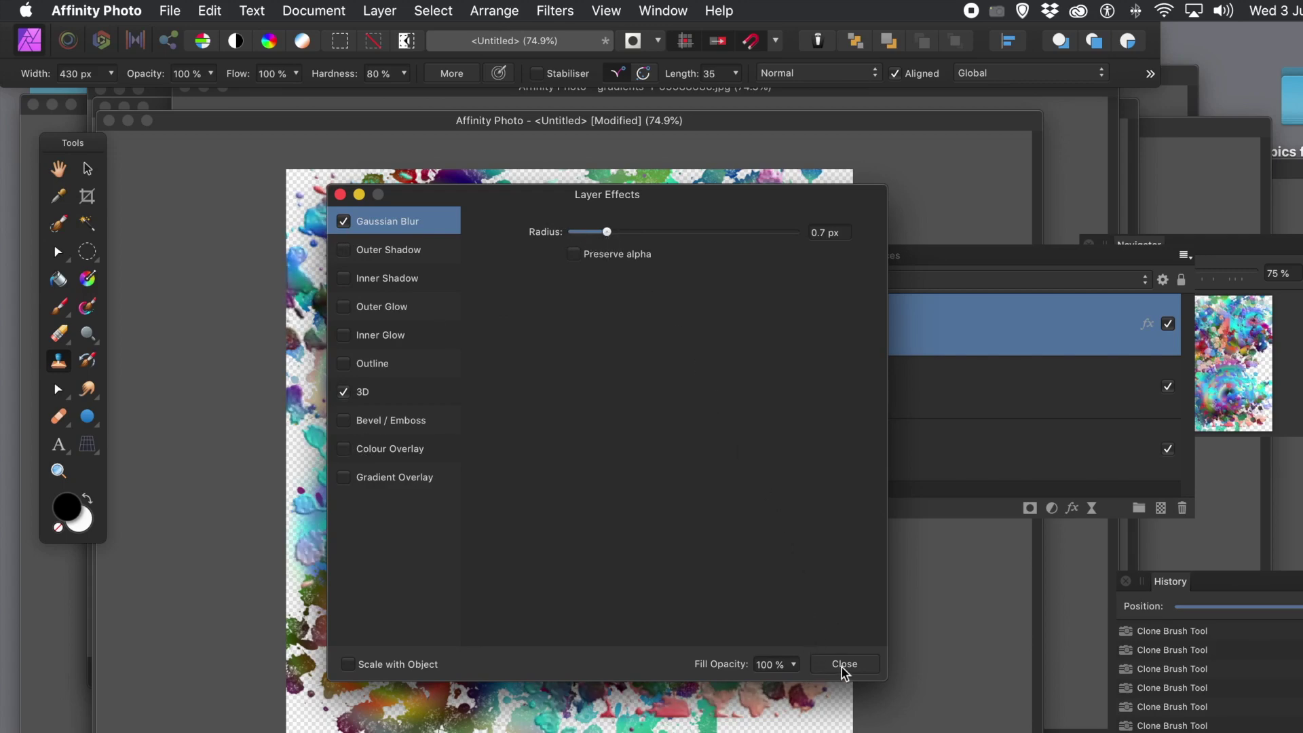
{"action": "key", "text": "Return"}
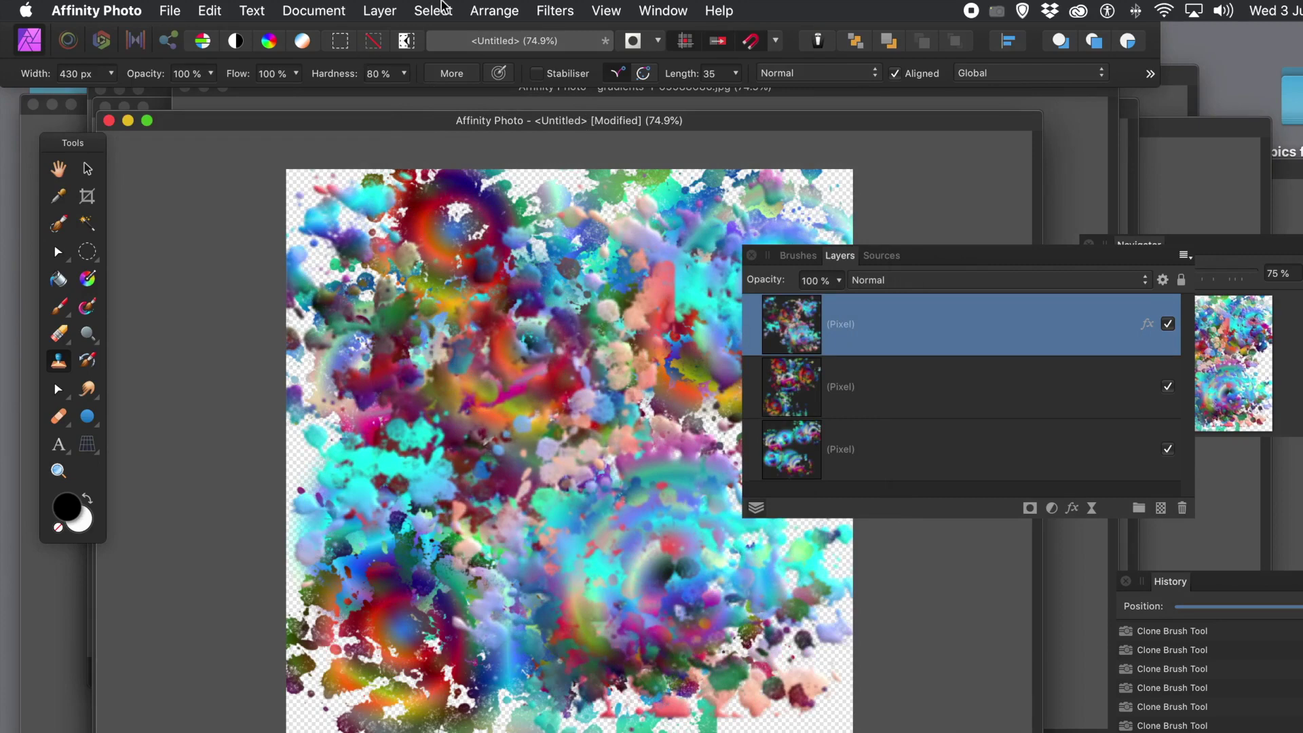
Add a new pixel layer and splatter the circular motif sampled from gradients-1-69588686.jpg over the canvas centre.
{"action": "left_click", "coordinate": [382, 14]}
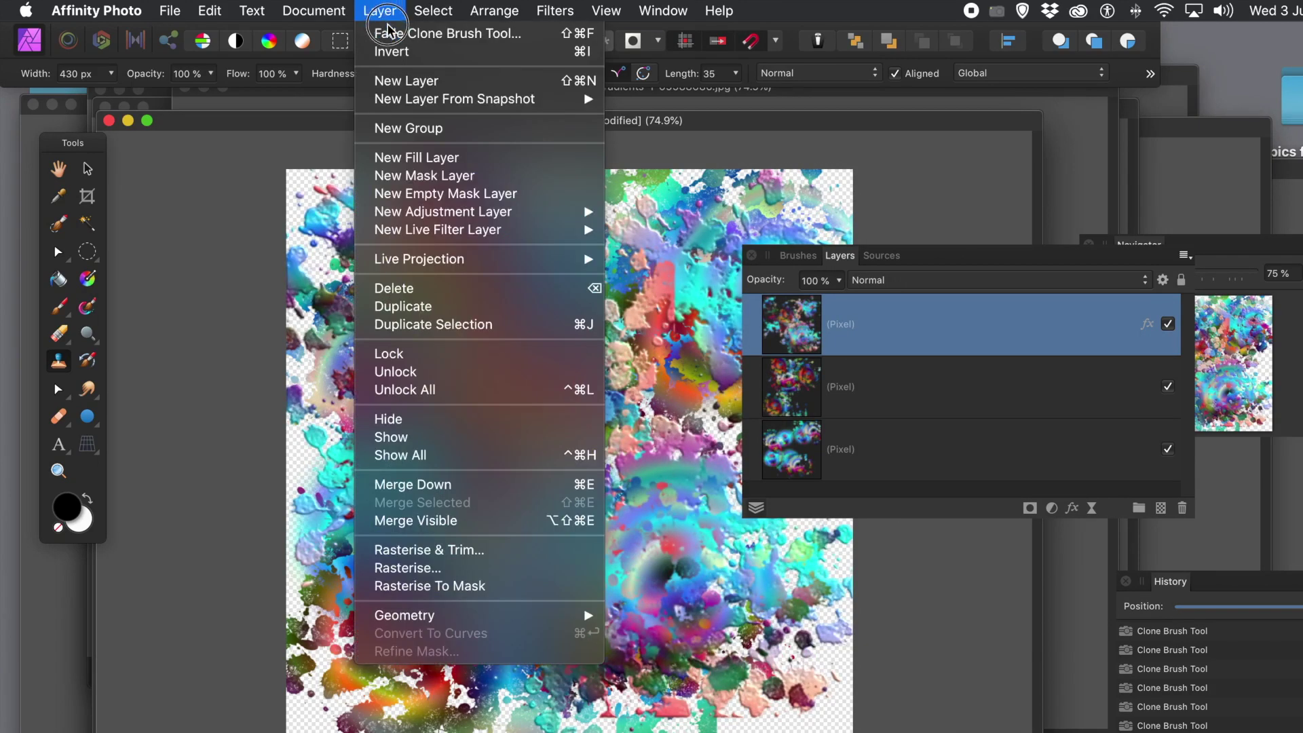
{"action": "left_click", "coordinate": [401, 81]}
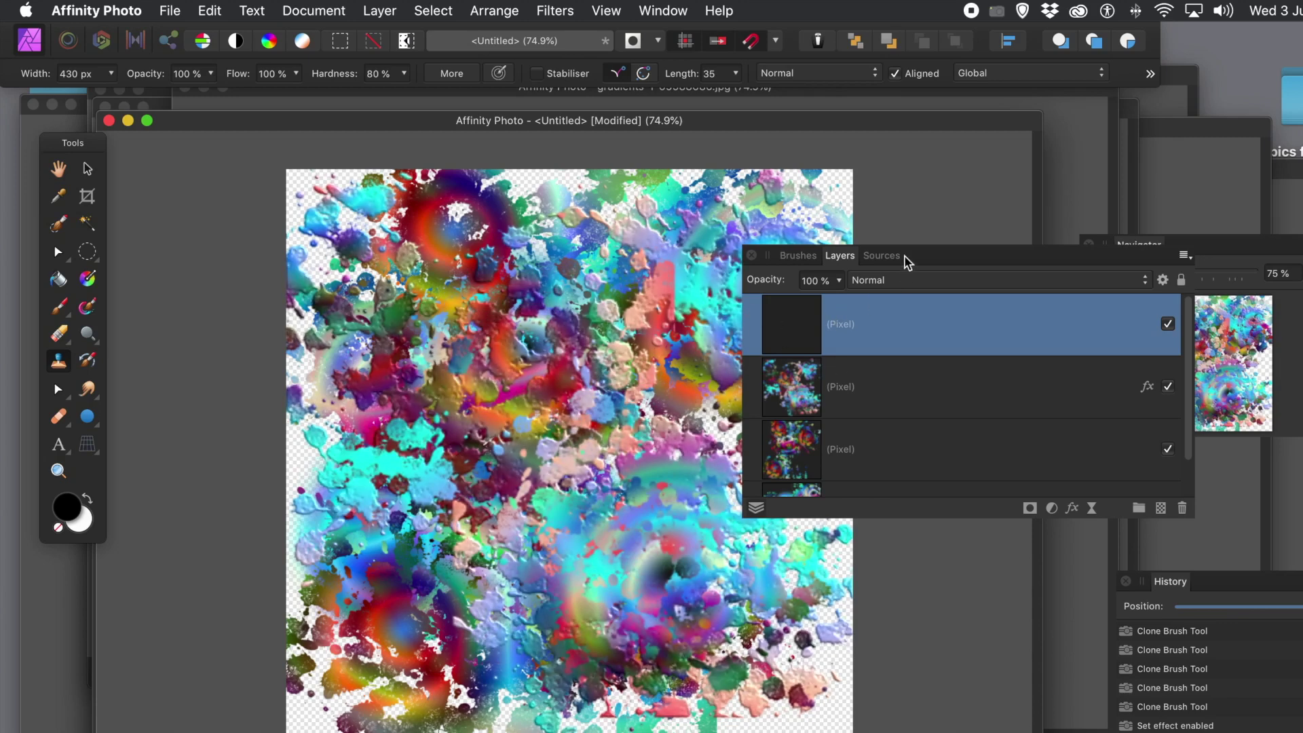
{"action": "left_click", "coordinate": [883, 256]}
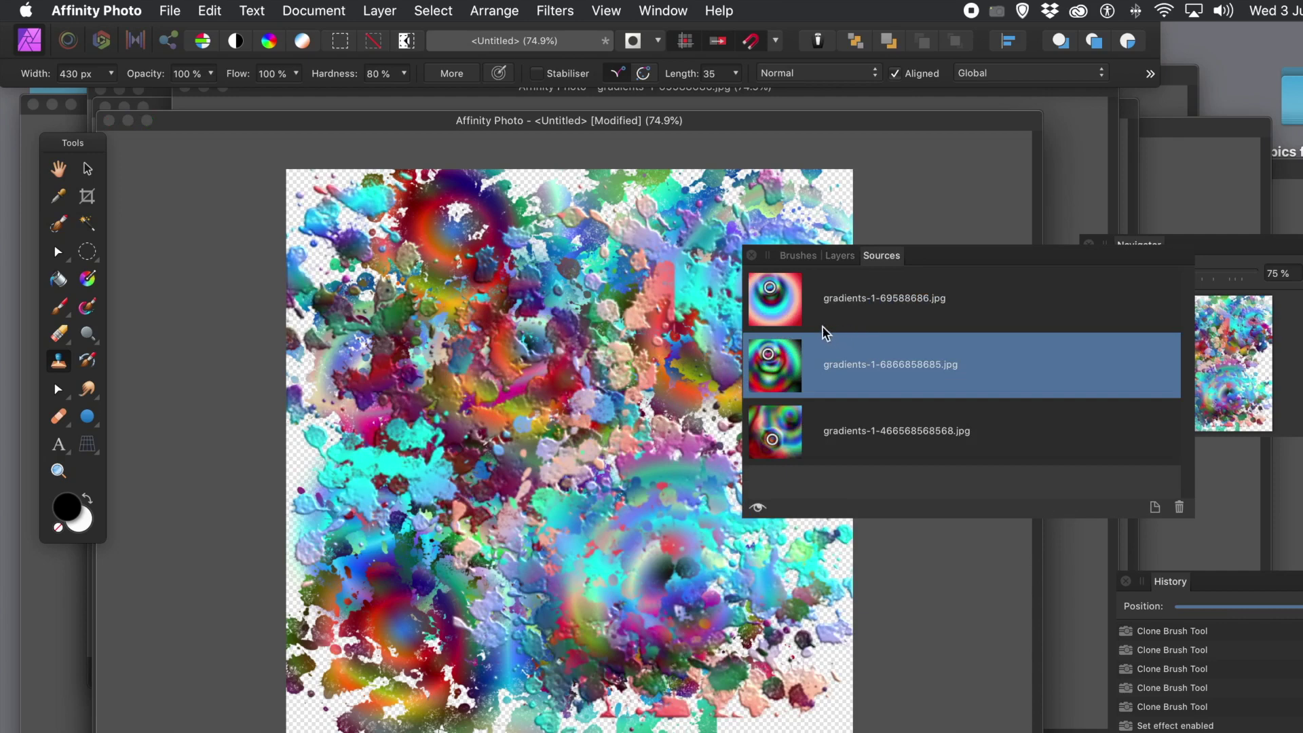
{"action": "left_click", "coordinate": [774, 306]}
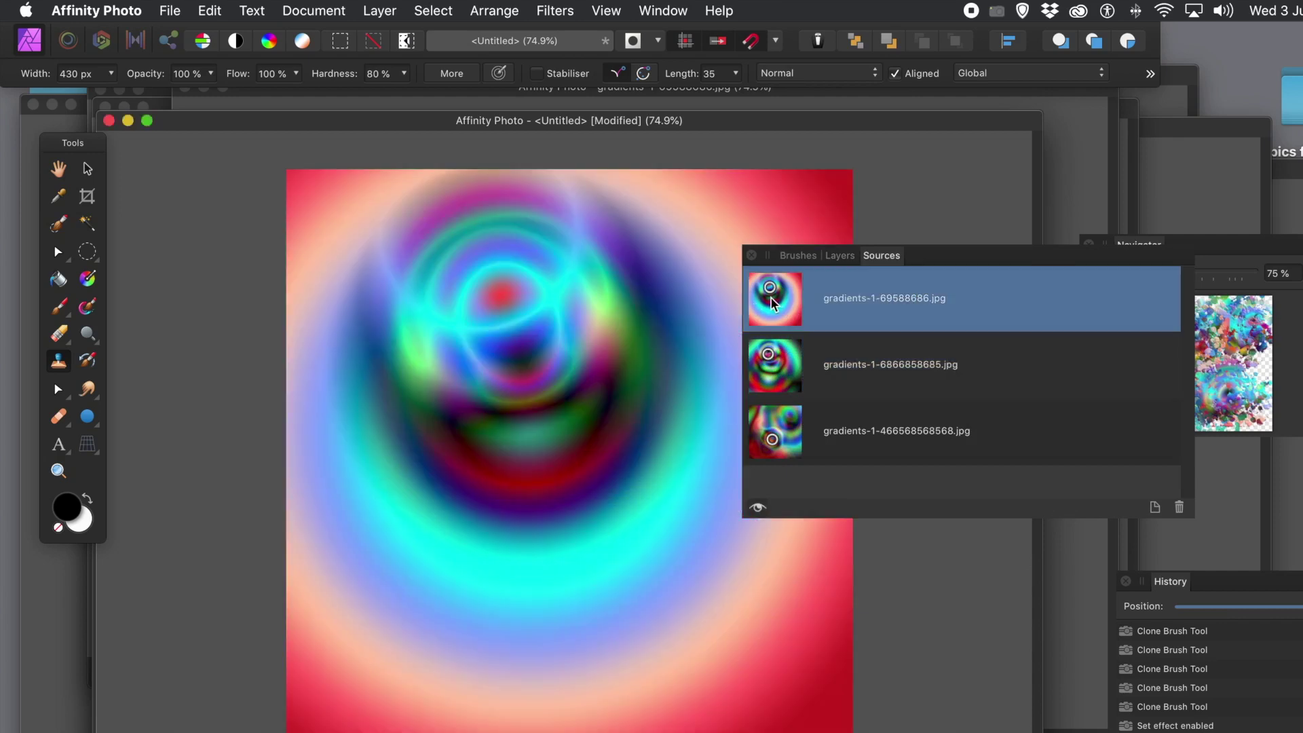
{"action": "left_click", "coordinate": [508, 319], "text": "alt"}
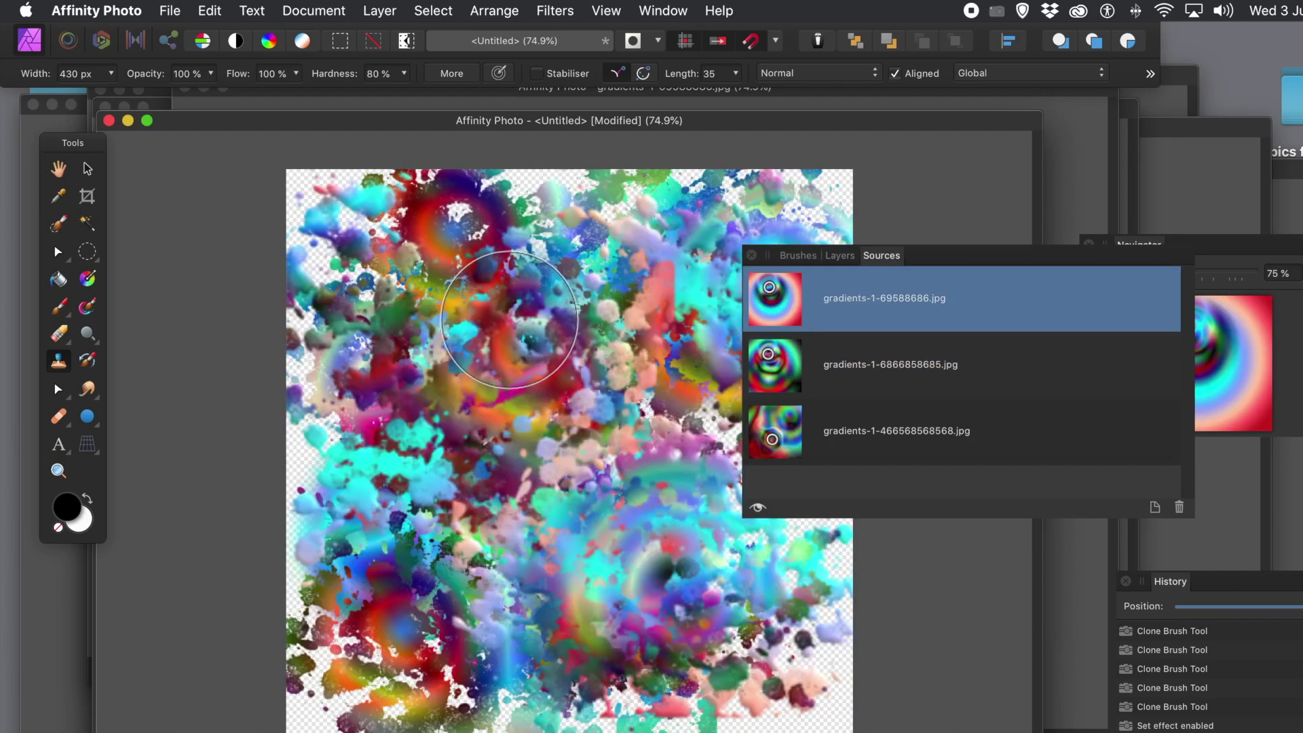
{"action": "mouse_move", "coordinate": [549, 438]}
{"action": "left_mouse_down"}
{"action": "mouse_move", "coordinate": [549, 397]}
{"action": "mouse_move", "coordinate": [594, 389]}
{"action": "mouse_move", "coordinate": [564, 336]}
{"action": "mouse_move", "coordinate": [457, 379]}
{"action": "mouse_move", "coordinate": [555, 376]}
{"action": "mouse_move", "coordinate": [459, 420]}
{"action": "mouse_move", "coordinate": [475, 445]}
{"action": "mouse_move", "coordinate": [544, 436]}
{"action": "mouse_move", "coordinate": [546, 407]}
{"action": "mouse_move", "coordinate": [656, 461]}
{"action": "mouse_move", "coordinate": [586, 434]}
{"action": "mouse_move", "coordinate": [618, 433]}
{"action": "mouse_move", "coordinate": [564, 444]}
{"action": "mouse_move", "coordinate": [593, 444]}
{"action": "mouse_move", "coordinate": [576, 475]}
{"action": "mouse_move", "coordinate": [652, 597]}
{"action": "left_mouse_up"}
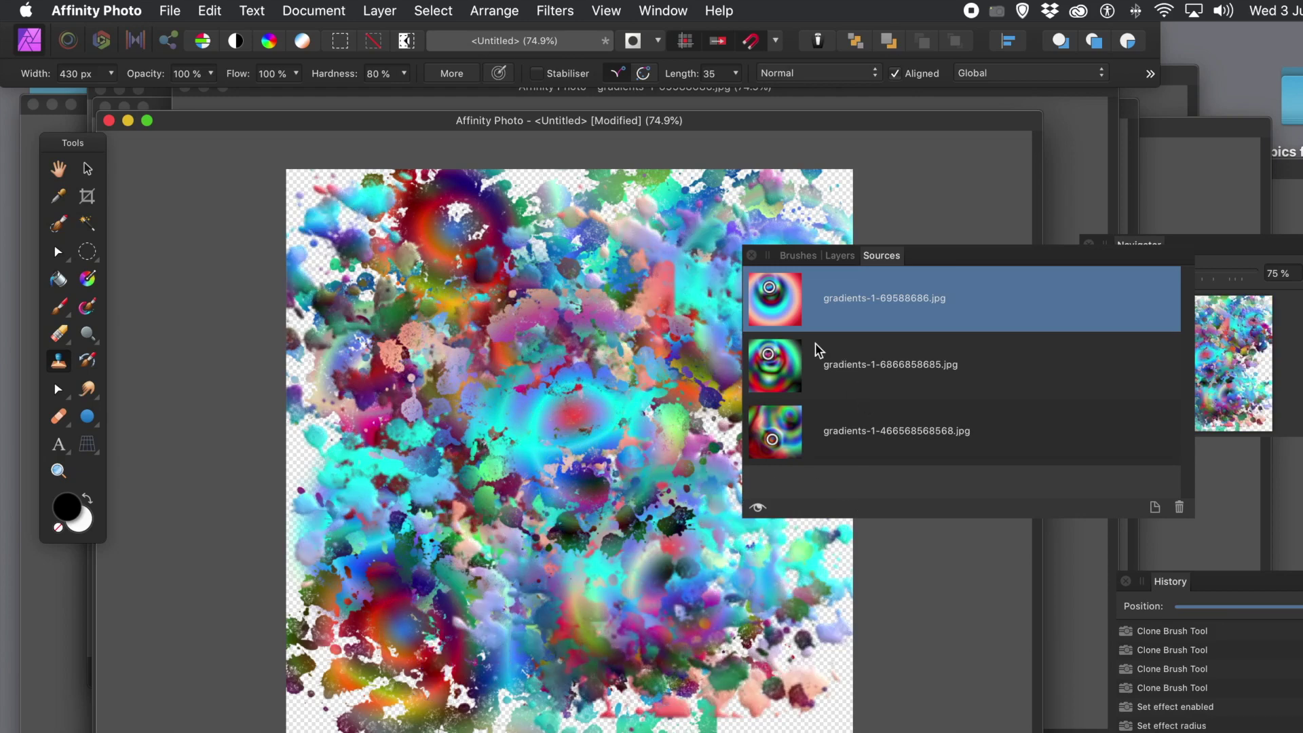
Resample the inner rings of gradients-1-69588686.jpg and splatter them over the canvas's lower right and middle left areas.
{"action": "left_click", "coordinate": [770, 300]}
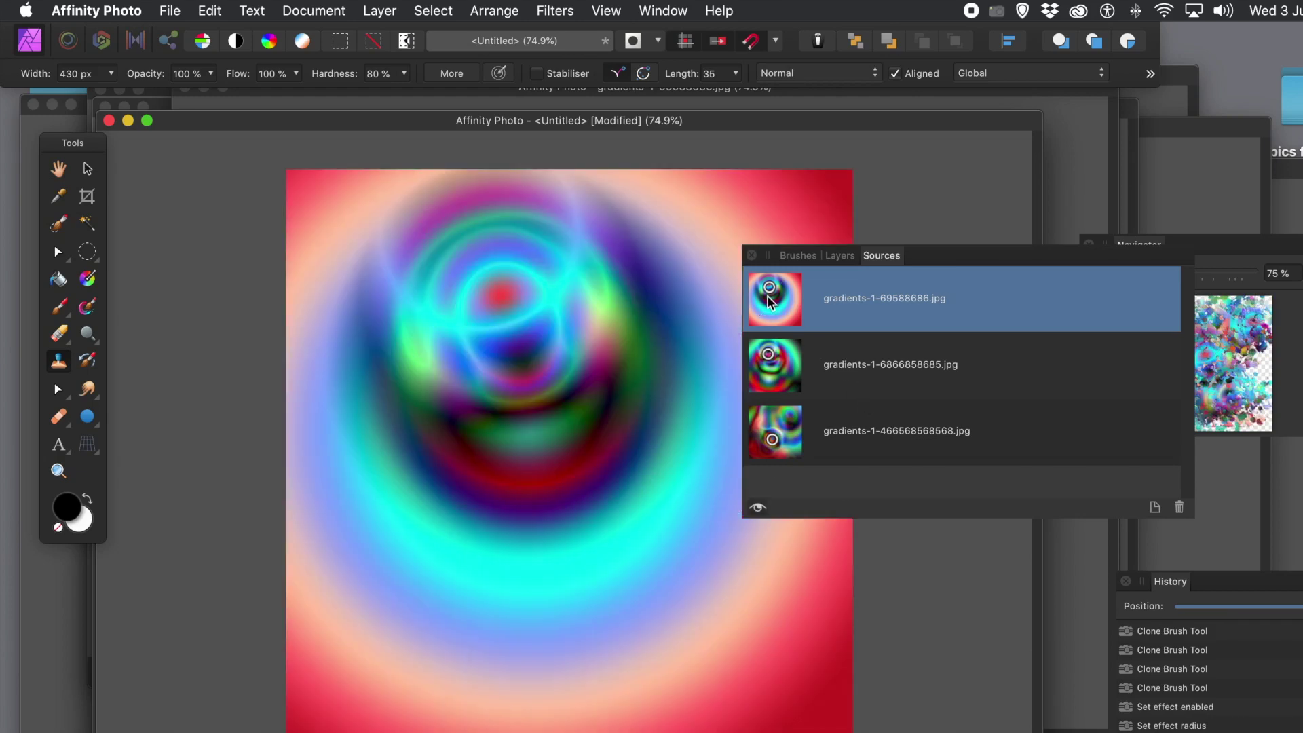
{"action": "left_click", "coordinate": [520, 325]}
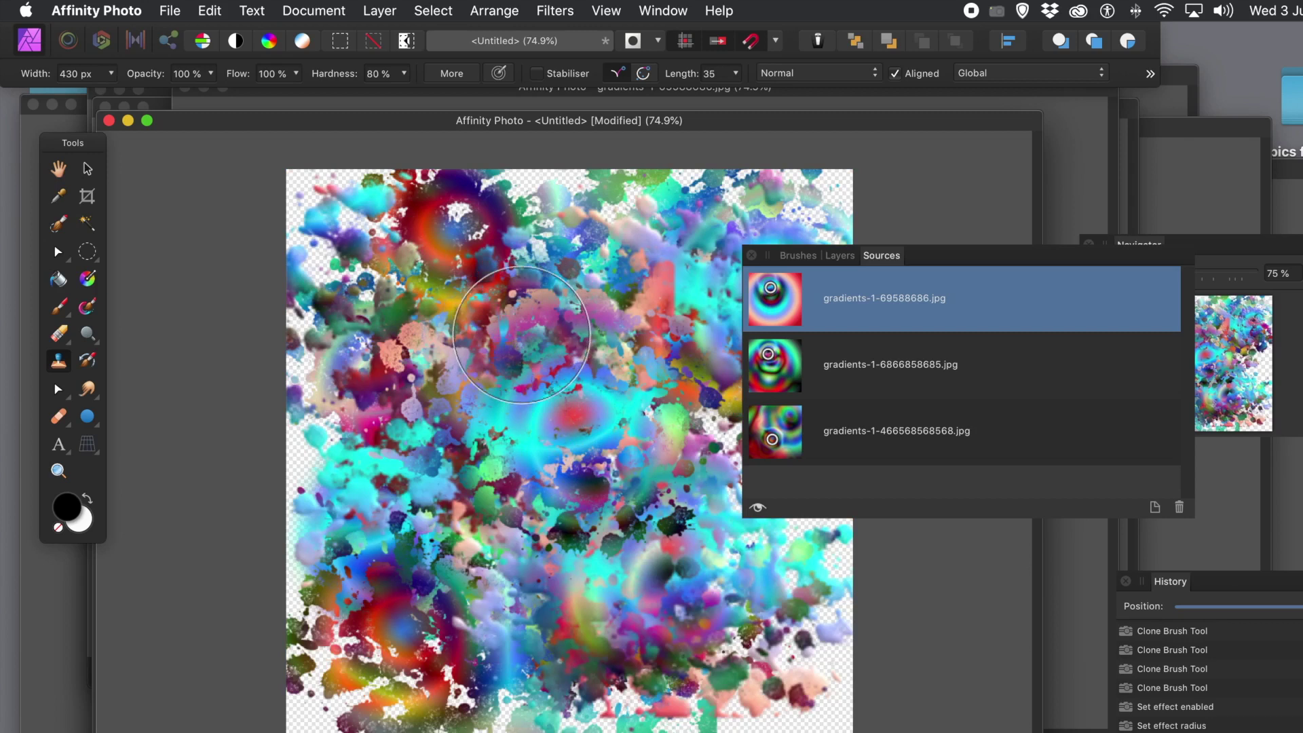
{"action": "mouse_move", "coordinate": [653, 585]}
{"action": "left_mouse_down"}
{"action": "mouse_move", "coordinate": [683, 632]}
{"action": "mouse_move", "coordinate": [675, 619]}
{"action": "mouse_move", "coordinate": [707, 592]}
{"action": "mouse_move", "coordinate": [631, 569]}
{"action": "mouse_move", "coordinate": [654, 568]}
{"action": "mouse_move", "coordinate": [606, 547]}
{"action": "mouse_move", "coordinate": [618, 536]}
{"action": "mouse_move", "coordinate": [582, 530]}
{"action": "mouse_move", "coordinate": [661, 568]}
{"action": "mouse_move", "coordinate": [617, 571]}
{"action": "mouse_move", "coordinate": [672, 560]}
{"action": "mouse_move", "coordinate": [652, 579]}
{"action": "mouse_move", "coordinate": [665, 555]}
{"action": "mouse_move", "coordinate": [607, 574]}
{"action": "mouse_move", "coordinate": [657, 565]}
{"action": "mouse_move", "coordinate": [630, 562]}
{"action": "left_mouse_up"}
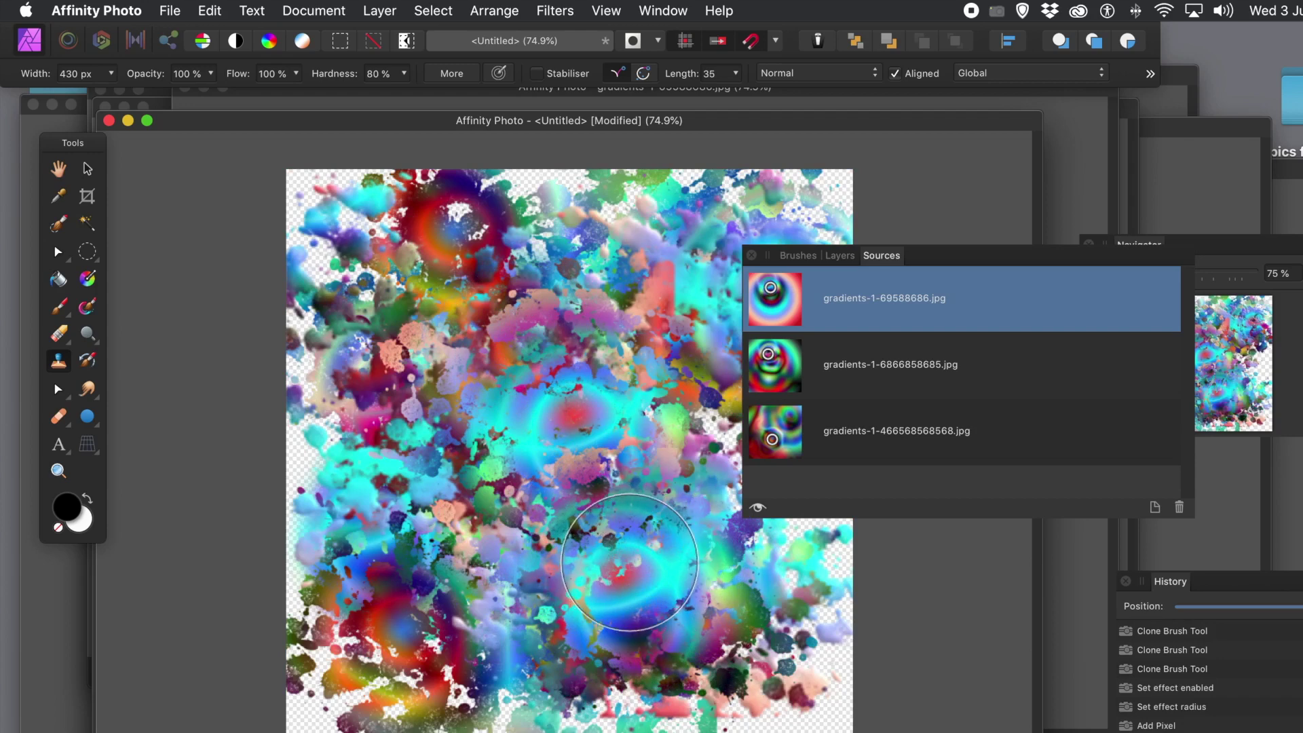
{"action": "left_click", "coordinate": [779, 304]}
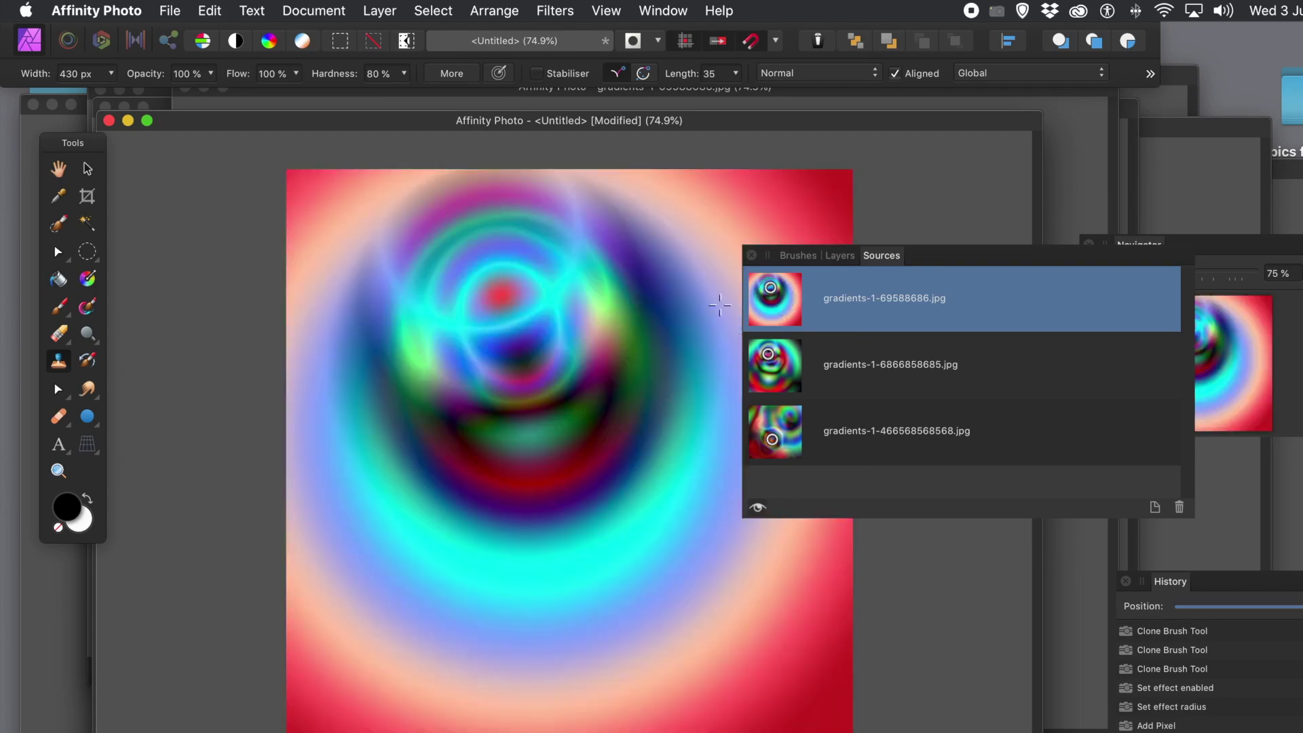
{"action": "left_click", "coordinate": [517, 322], "text": "alt"}
{"action": "mouse_move", "coordinate": [502, 326]}
{"action": "left_mouse_down"}
{"action": "mouse_move", "coordinate": [450, 343]}
{"action": "mouse_move", "coordinate": [359, 511]}
{"action": "mouse_move", "coordinate": [375, 549]}
{"action": "mouse_move", "coordinate": [441, 516]}
{"action": "left_mouse_up"}
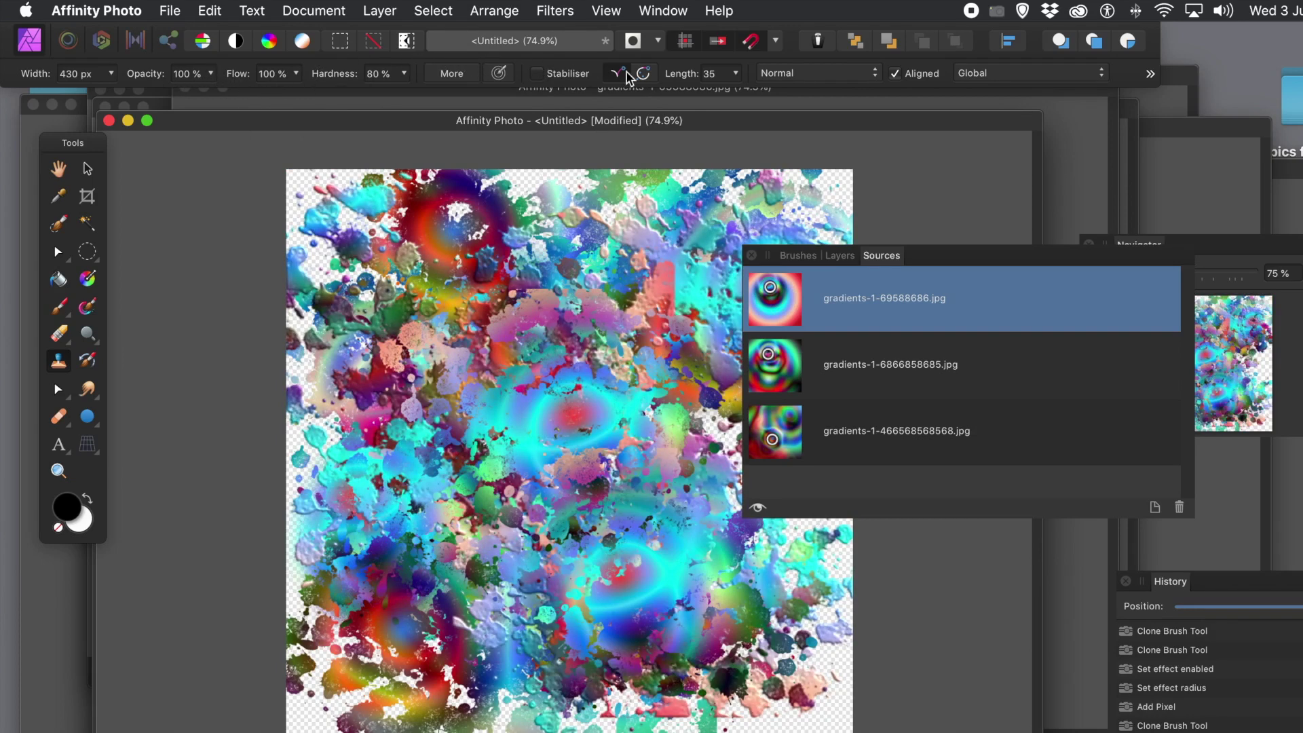
Set the clone brush blend mode to Difference and splatter gradients-1-69588686.jpg across the upper and central canvas.
{"action": "left_click", "coordinate": [785, 74]}
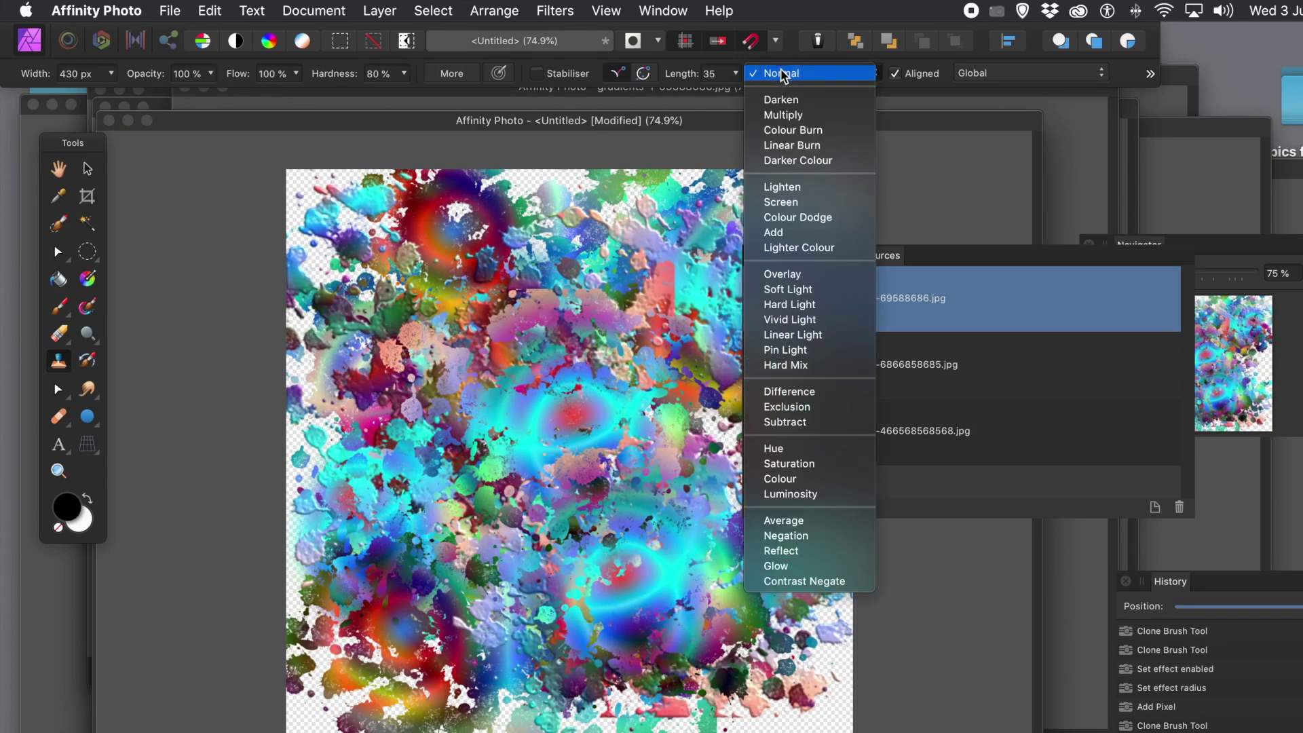
{"action": "left_click", "coordinate": [797, 391]}
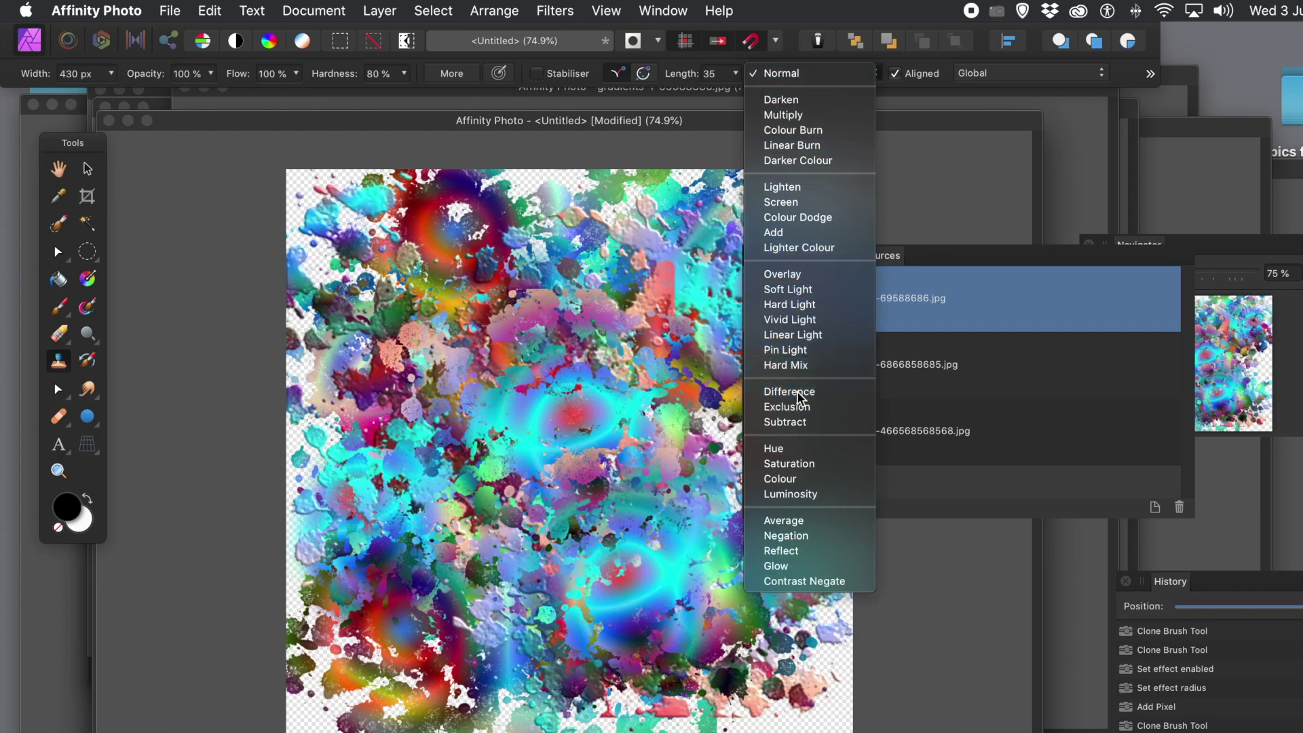
{"action": "mouse_move", "coordinate": [560, 443]}
{"action": "left_mouse_down"}
{"action": "mouse_move", "coordinate": [568, 382]}
{"action": "mouse_move", "coordinate": [581, 375]}
{"action": "mouse_move", "coordinate": [584, 441]}
{"action": "left_mouse_up"}
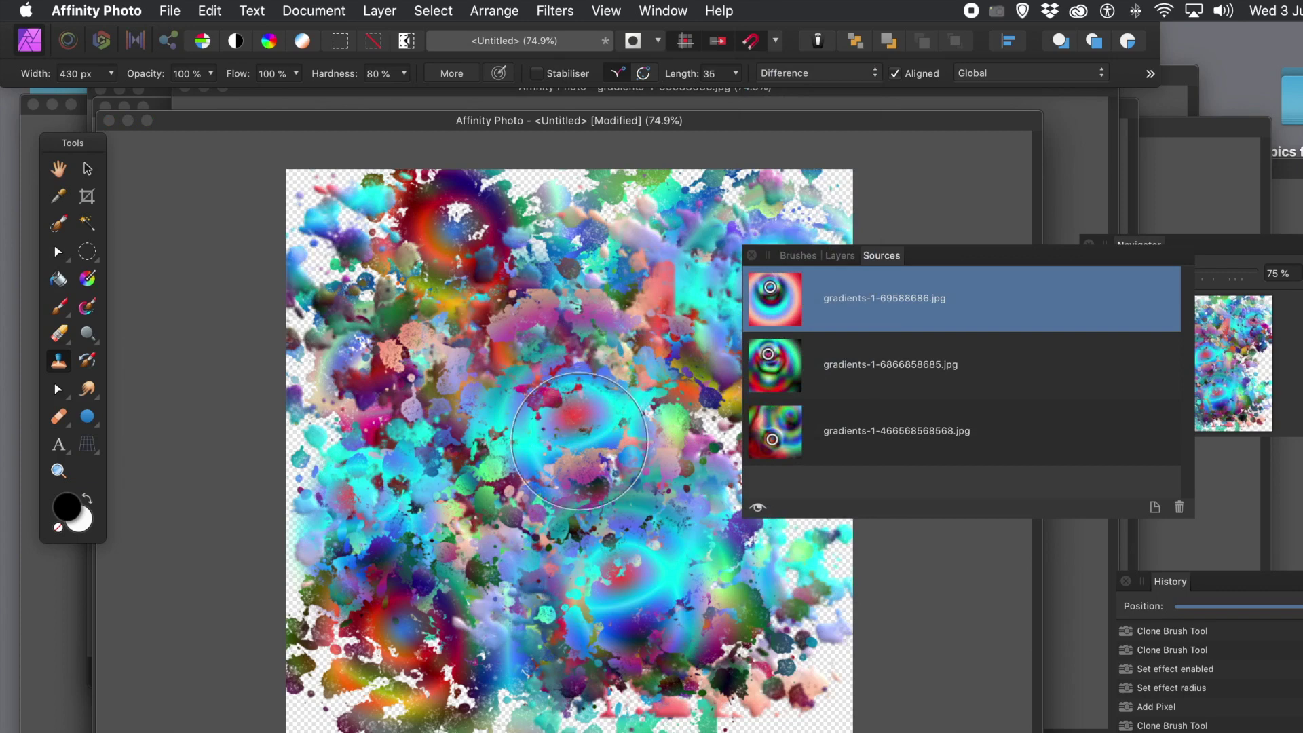
{"action": "left_click", "coordinate": [776, 309]}
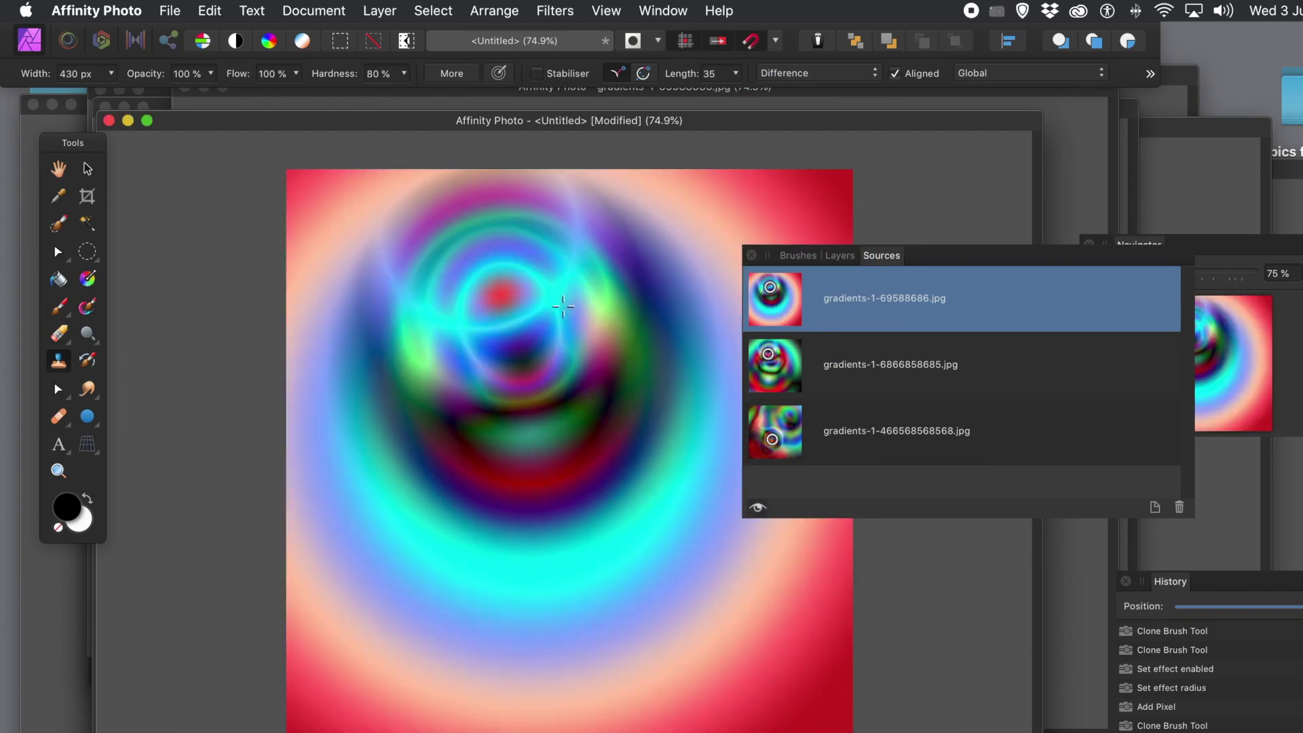
{"action": "mouse_move", "coordinate": [504, 319]}
{"action": "left_mouse_down"}
{"action": "mouse_move", "coordinate": [509, 380]}
{"action": "mouse_move", "coordinate": [535, 314]}
{"action": "mouse_move", "coordinate": [593, 362]}
{"action": "mouse_move", "coordinate": [580, 313]}
{"action": "mouse_move", "coordinate": [521, 339]}
{"action": "mouse_move", "coordinate": [556, 304]}
{"action": "mouse_move", "coordinate": [506, 323]}
{"action": "mouse_move", "coordinate": [559, 326]}
{"action": "mouse_move", "coordinate": [543, 319]}
{"action": "mouse_move", "coordinate": [552, 364]}
{"action": "mouse_move", "coordinate": [563, 342]}
{"action": "mouse_move", "coordinate": [518, 366]}
{"action": "mouse_move", "coordinate": [563, 342]}
{"action": "mouse_move", "coordinate": [504, 432]}
{"action": "mouse_move", "coordinate": [566, 445]}
{"action": "mouse_move", "coordinate": [510, 541]}
{"action": "mouse_move", "coordinate": [548, 524]}
{"action": "mouse_move", "coordinate": [506, 551]}
{"action": "mouse_move", "coordinate": [571, 532]}
{"action": "mouse_move", "coordinate": [687, 454]}
{"action": "left_mouse_up"}
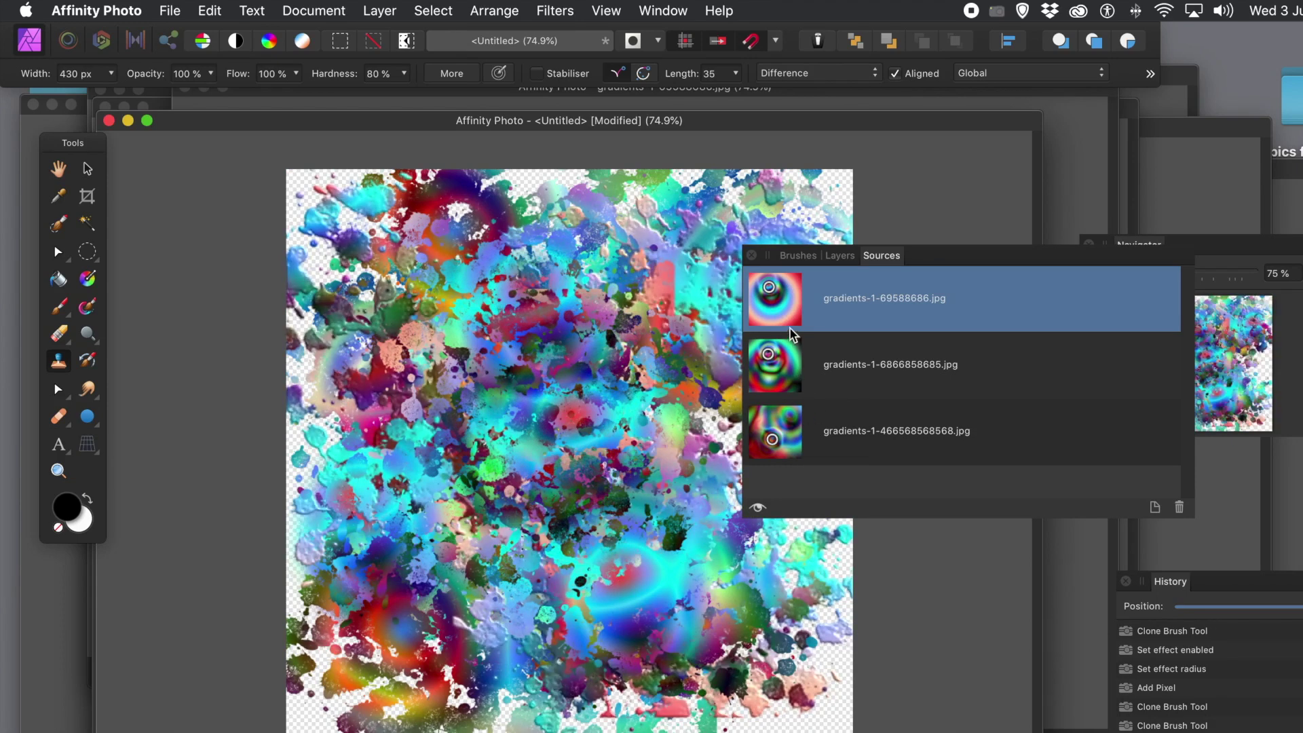
Resample gradients-1-69588686.jpg and build up overlapping Difference splatters over the canvas's upper middle and upper right.
{"action": "left_click", "coordinate": [774, 307]}
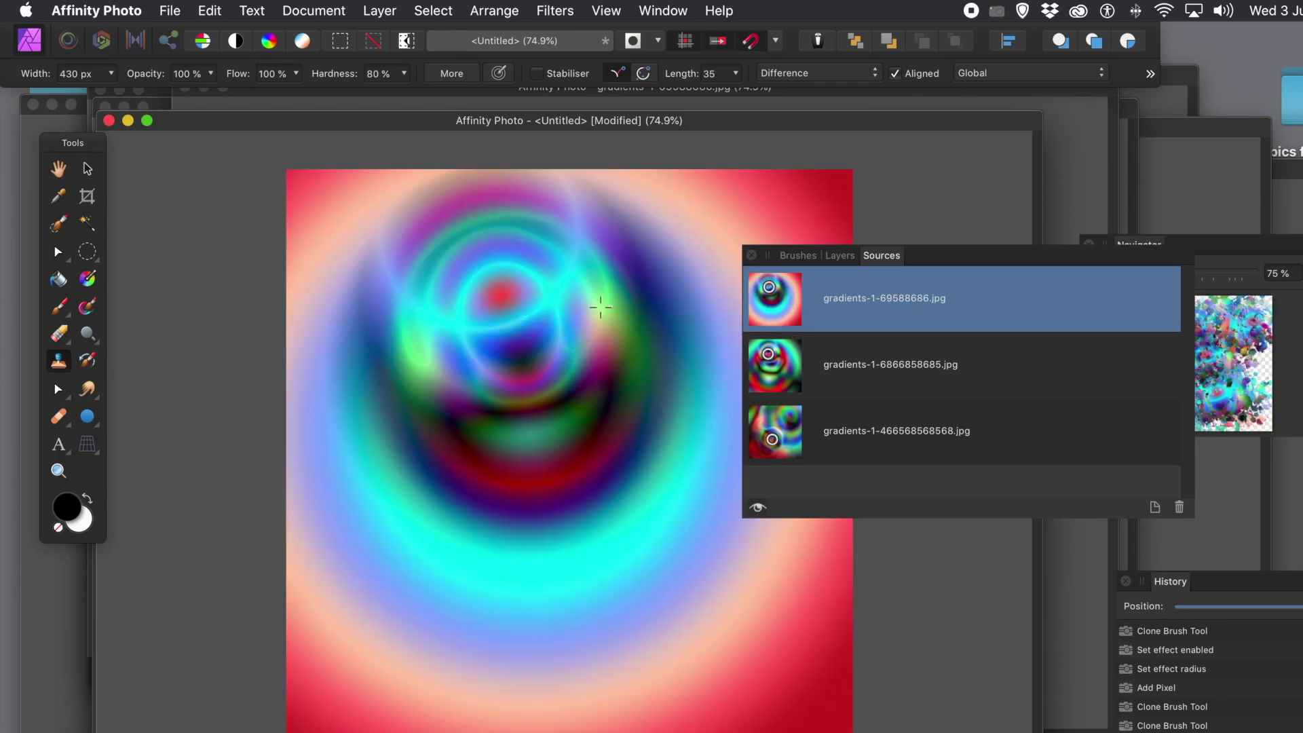
{"action": "left_click", "coordinate": [516, 322], "text": "alt"}
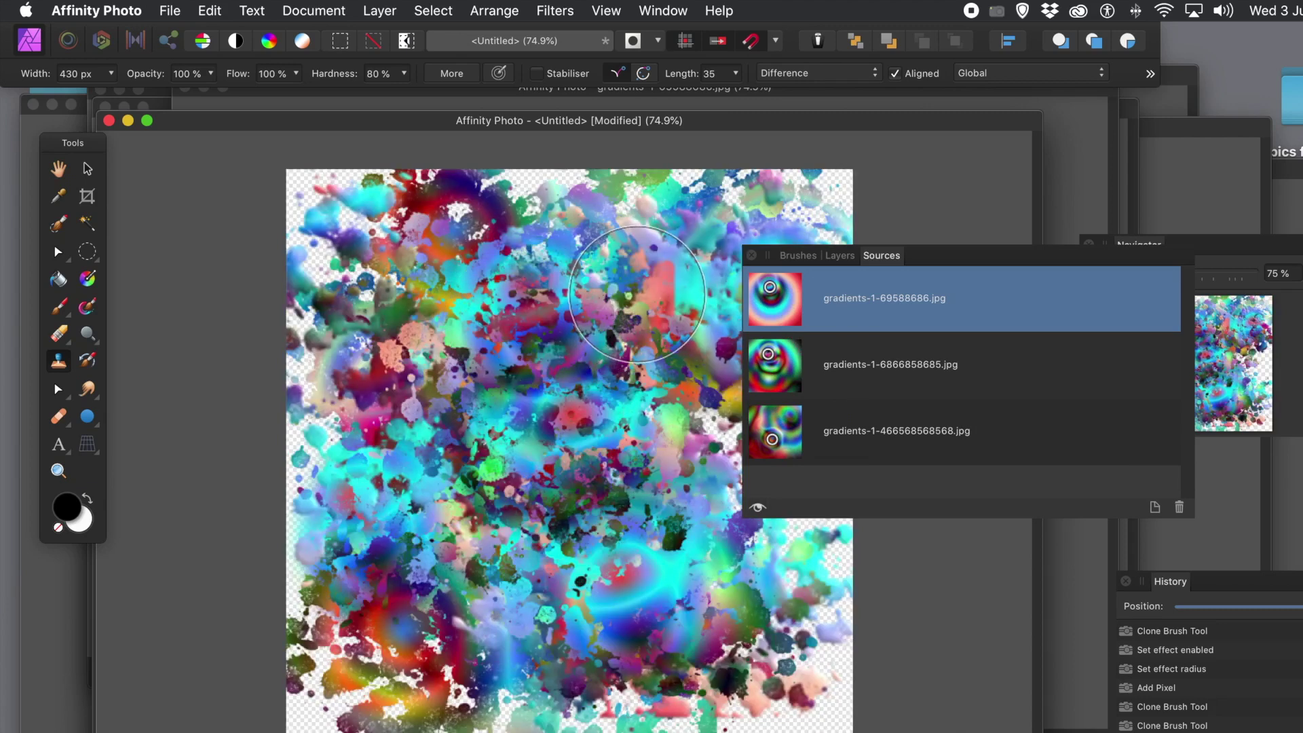
{"action": "mouse_move", "coordinate": [654, 280]}
{"action": "left_mouse_down"}
{"action": "mouse_move", "coordinate": [646, 315]}
{"action": "mouse_move", "coordinate": [642, 285]}
{"action": "left_mouse_up"}
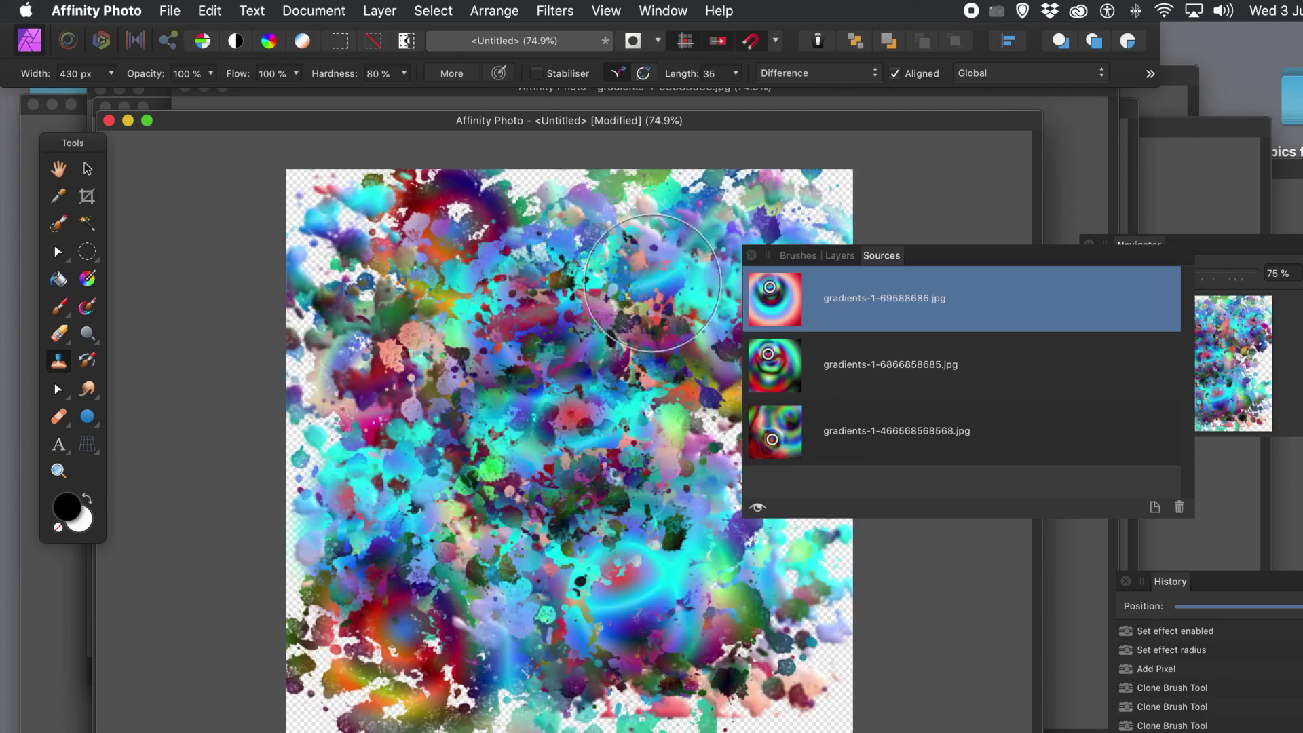
{"action": "left_click_drag", "start_coordinate": [656, 275], "coordinate": [635, 299]}
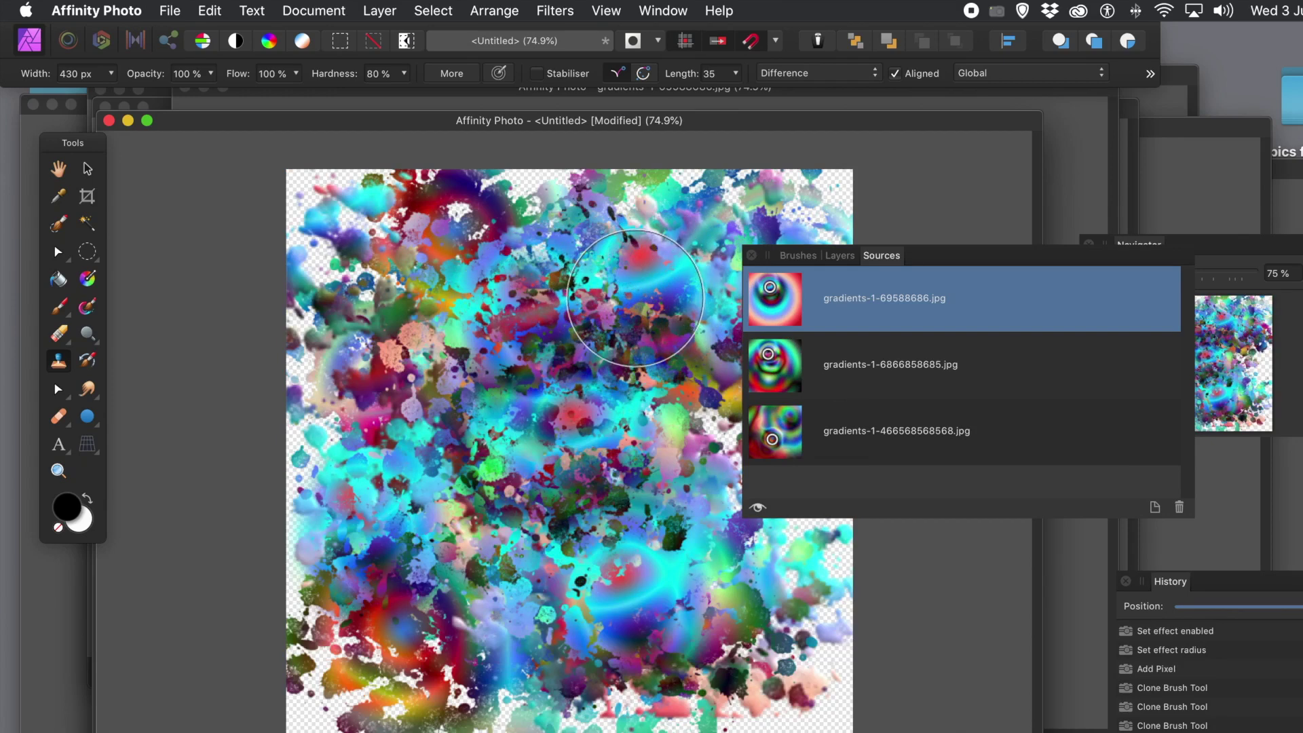
{"action": "left_click", "coordinate": [776, 300]}
{"action": "mouse_move", "coordinate": [513, 322]}
{"action": "left_mouse_down"}
{"action": "mouse_move", "coordinate": [676, 287]}
{"action": "mouse_move", "coordinate": [642, 287]}
{"action": "mouse_move", "coordinate": [641, 325]}
{"action": "mouse_move", "coordinate": [660, 277]}
{"action": "mouse_move", "coordinate": [614, 312]}
{"action": "mouse_move", "coordinate": [661, 294]}
{"action": "mouse_move", "coordinate": [637, 316]}
{"action": "mouse_move", "coordinate": [662, 279]}
{"action": "mouse_move", "coordinate": [620, 301]}
{"action": "mouse_move", "coordinate": [687, 274]}
{"action": "mouse_move", "coordinate": [518, 312]}
{"action": "mouse_move", "coordinate": [558, 303]}
{"action": "mouse_move", "coordinate": [579, 327]}
{"action": "mouse_move", "coordinate": [564, 326]}
{"action": "mouse_move", "coordinate": [590, 307]}
{"action": "mouse_move", "coordinate": [577, 327]}
{"action": "mouse_move", "coordinate": [553, 327]}
{"action": "mouse_move", "coordinate": [575, 306]}
{"action": "mouse_move", "coordinate": [546, 317]}
{"action": "mouse_move", "coordinate": [597, 294]}
{"action": "mouse_move", "coordinate": [561, 315]}
{"action": "mouse_move", "coordinate": [575, 304]}
{"action": "mouse_move", "coordinate": [571, 239]}
{"action": "left_mouse_up"}
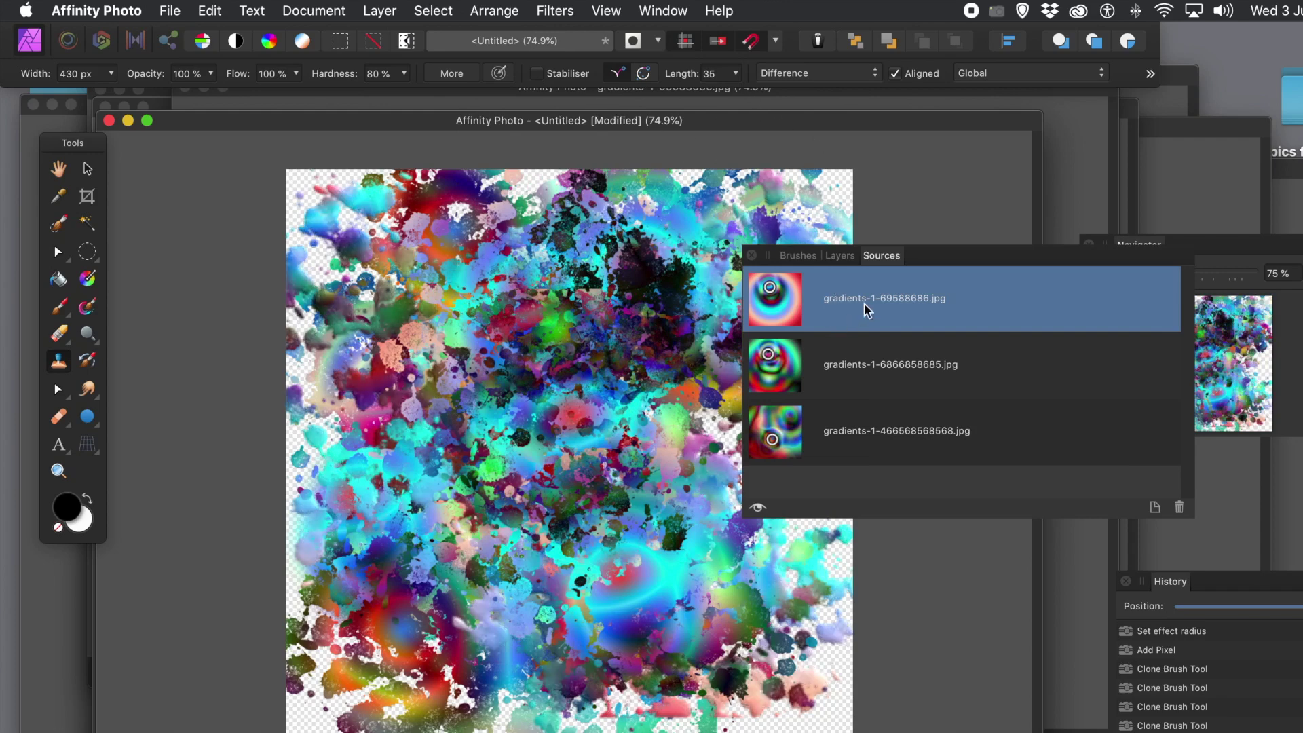
Apply a Gaussian Blur filter with a 3 px radius to the top pixel layer.
{"action": "left_click", "coordinate": [840, 256]}
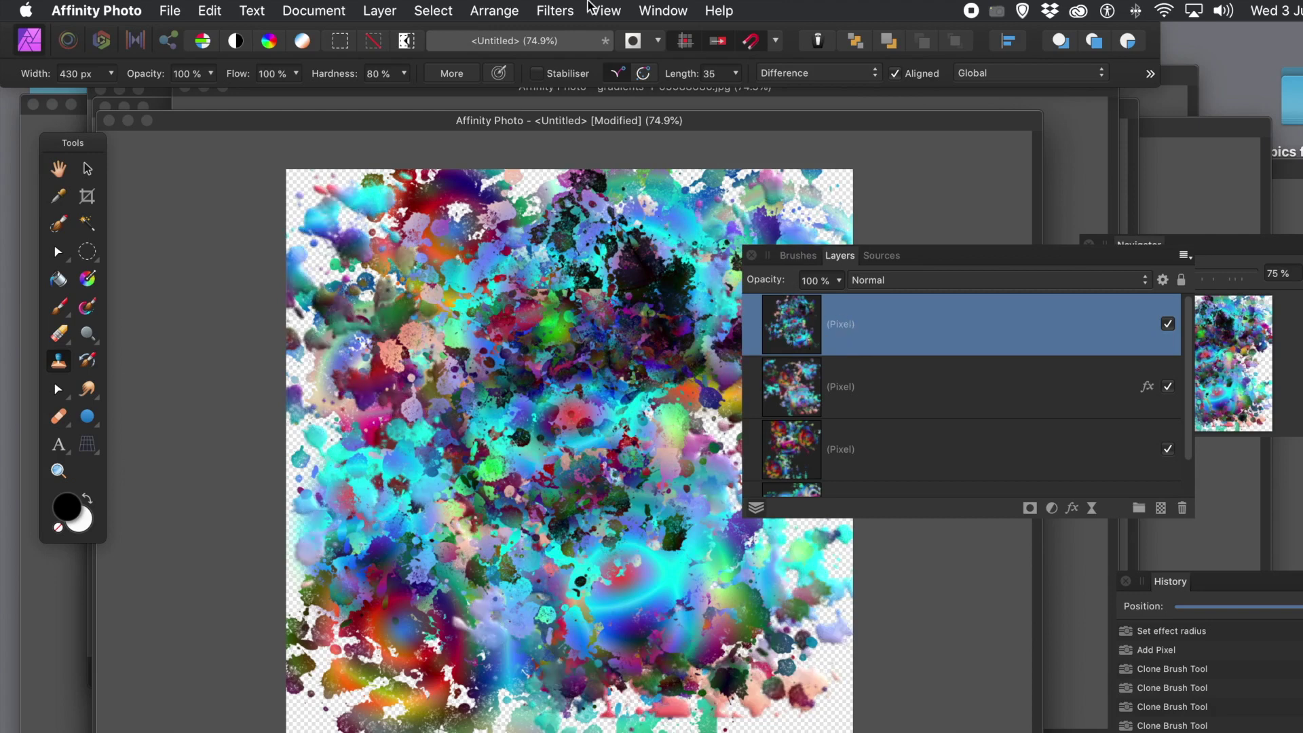
{"action": "left_click", "coordinate": [551, 11]}
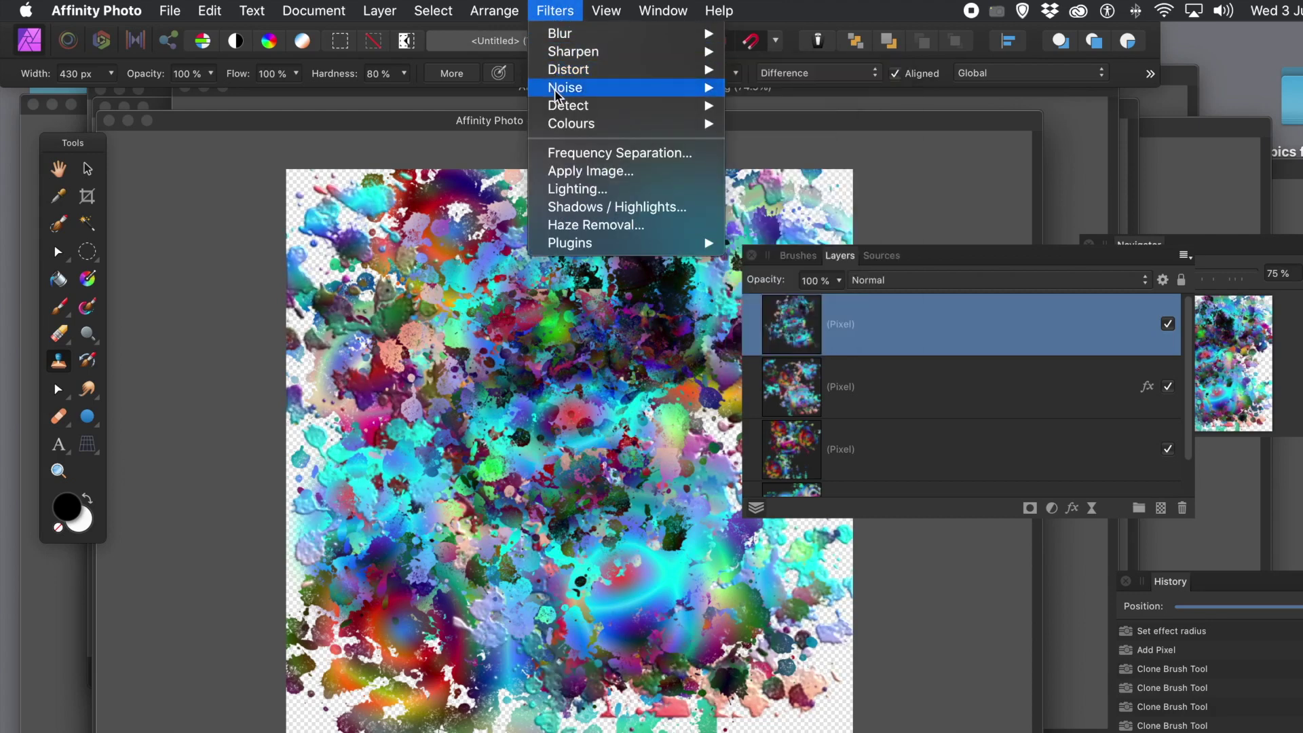
{"action": "mouse_move", "coordinate": [580, 34]}
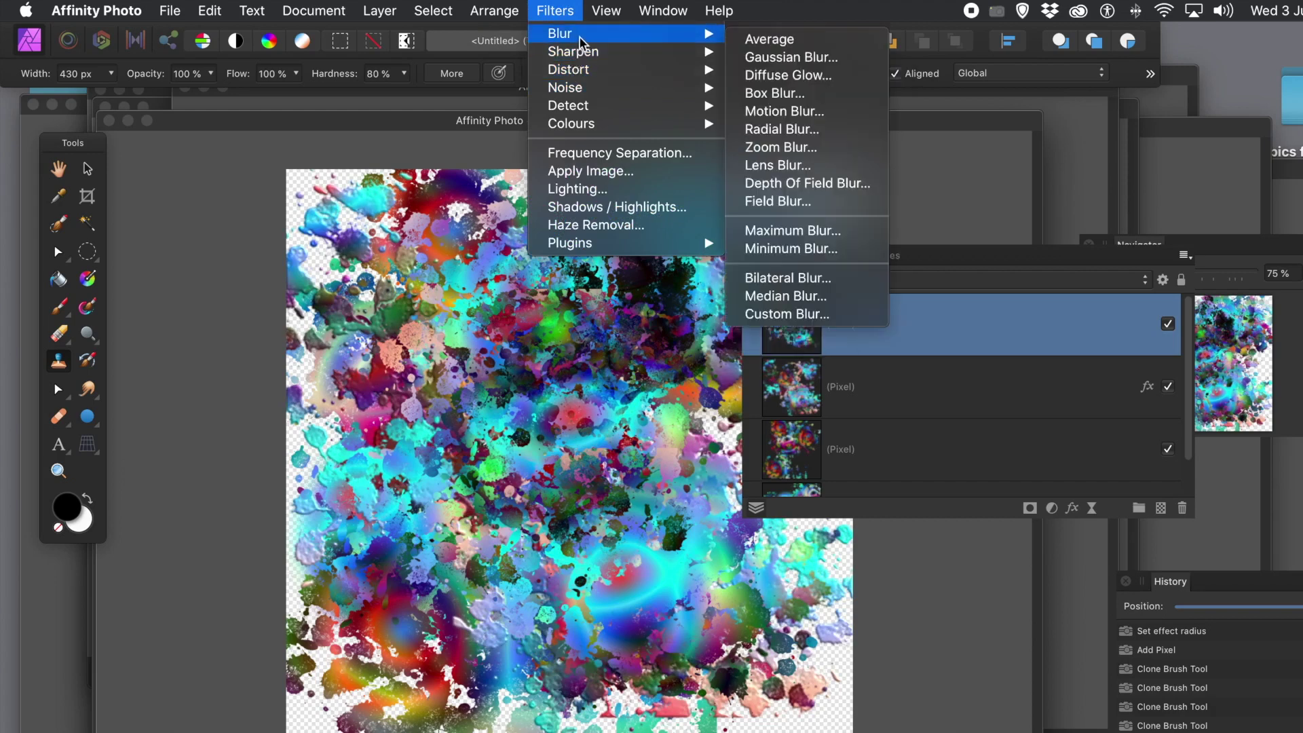
{"action": "left_click", "coordinate": [781, 66]}
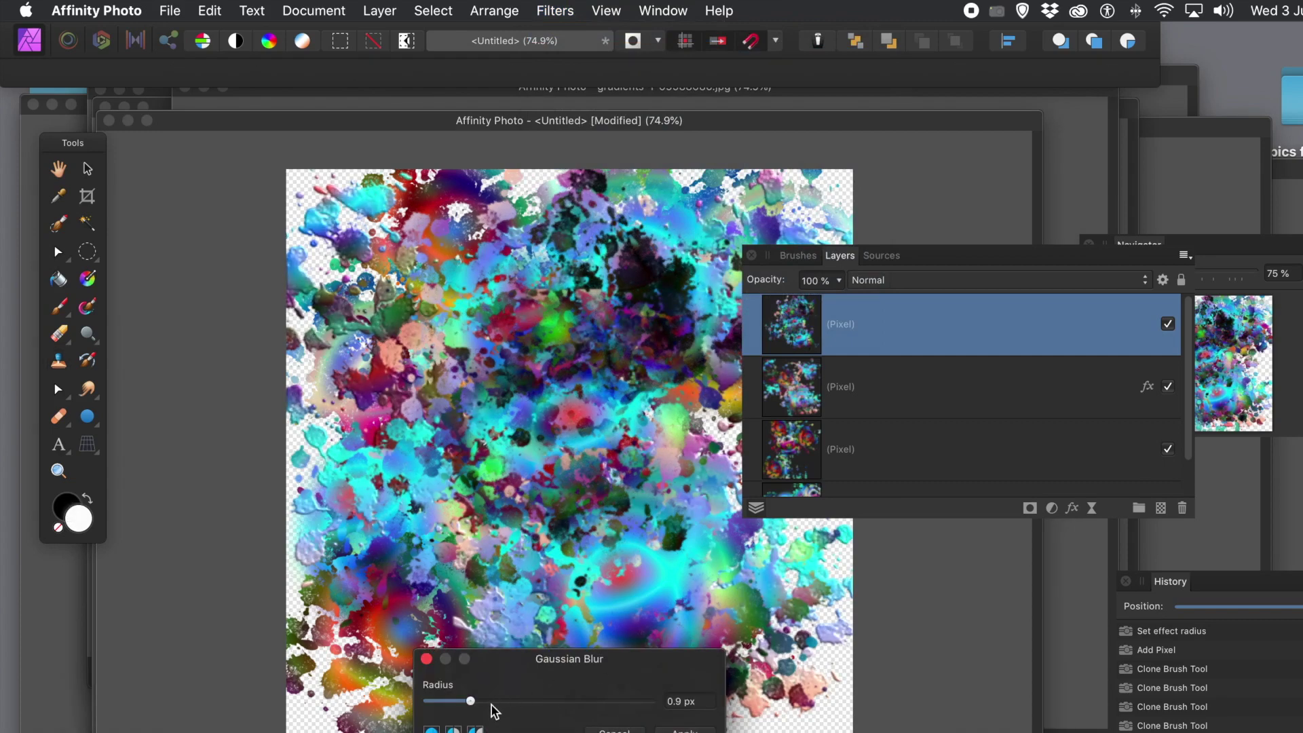
{"action": "left_click_drag", "start_coordinate": [485, 700], "coordinate": [488, 703]}
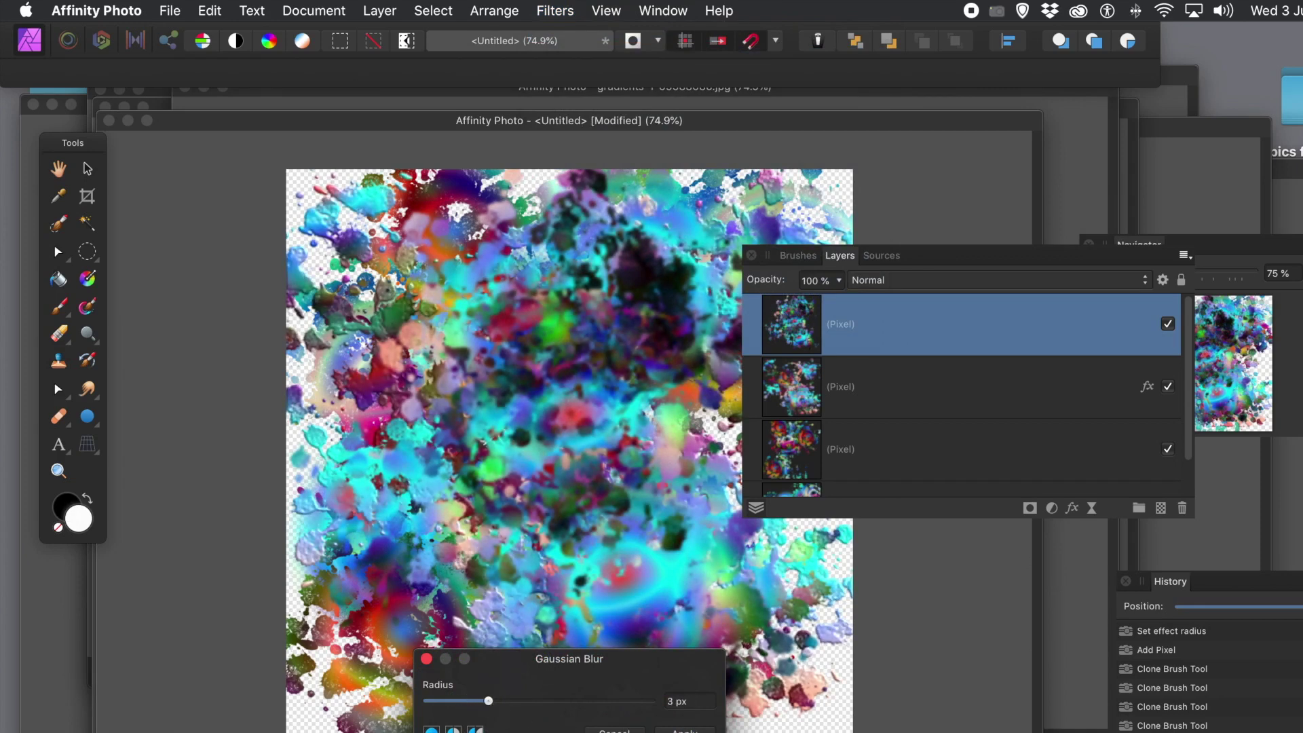
{"action": "left_click", "coordinate": [682, 729]}
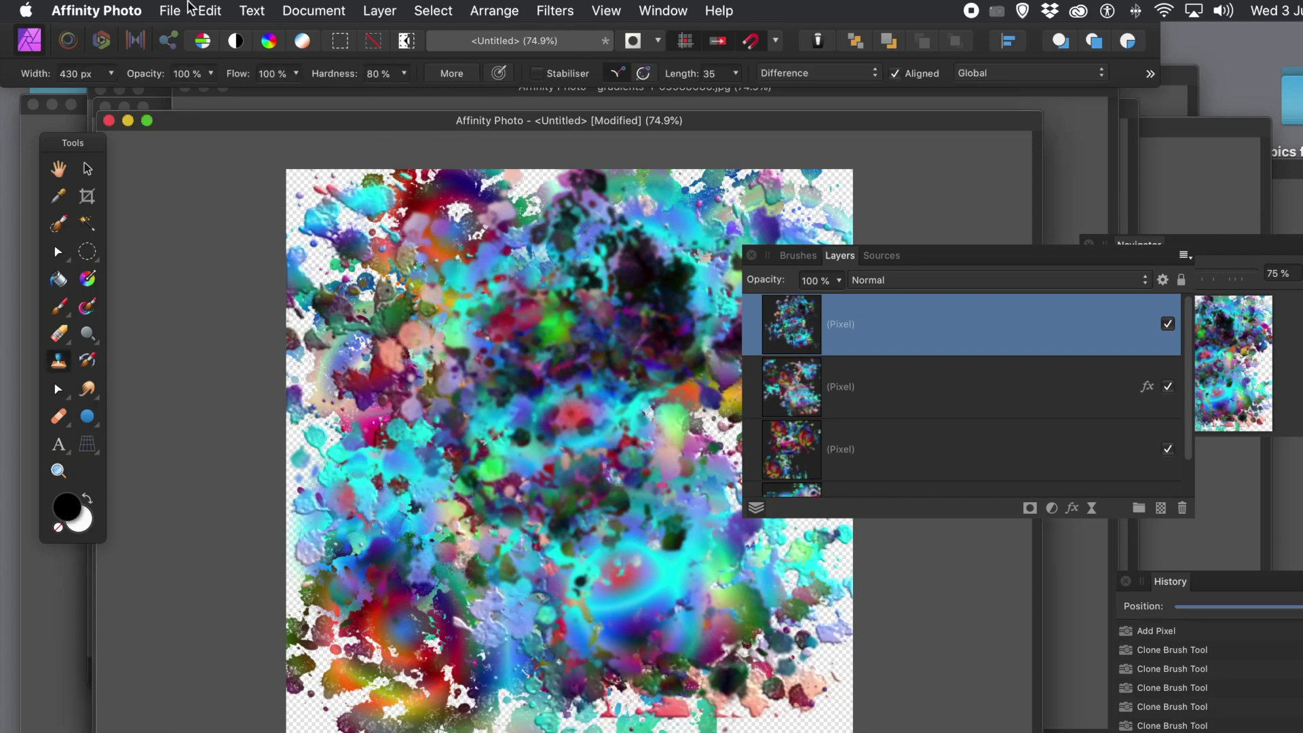
Start a Deform filter on the top pixel layer and place four handles around the middle of the canvas.
{"action": "left_click", "coordinate": [569, 12]}
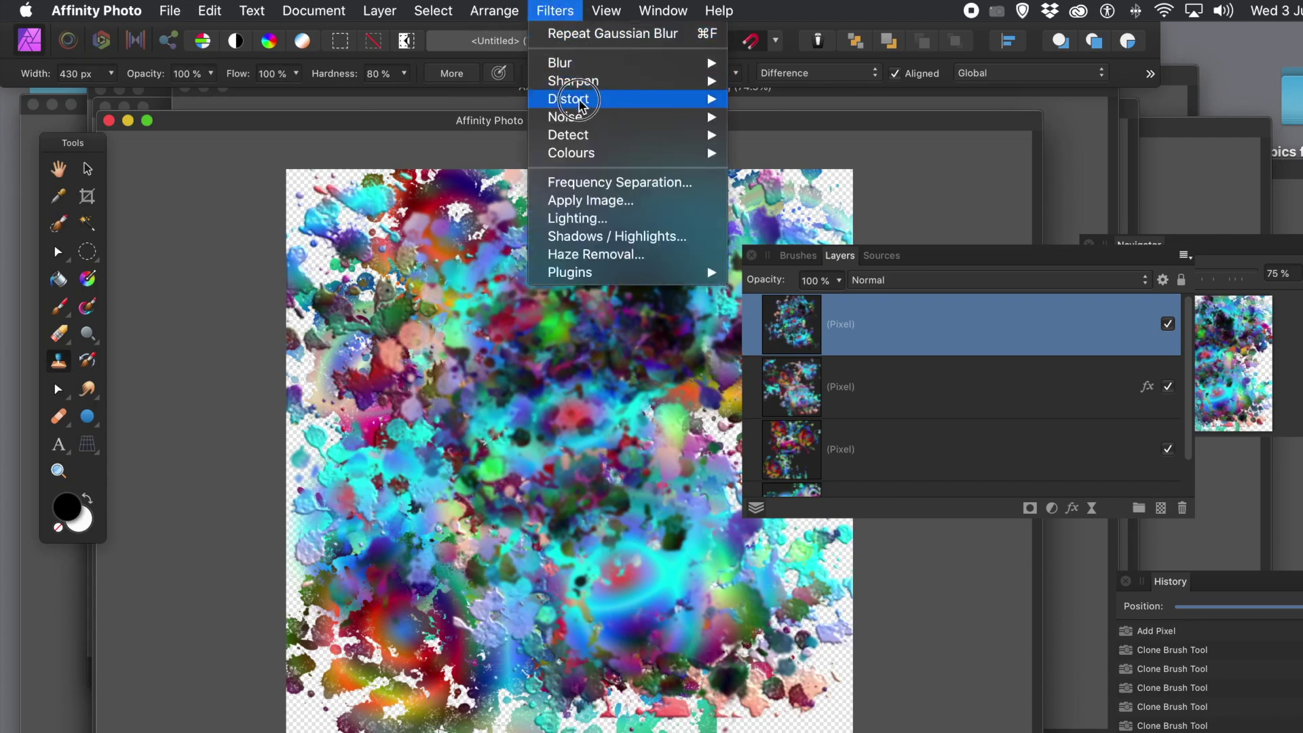
{"action": "mouse_move", "coordinate": [580, 102]}
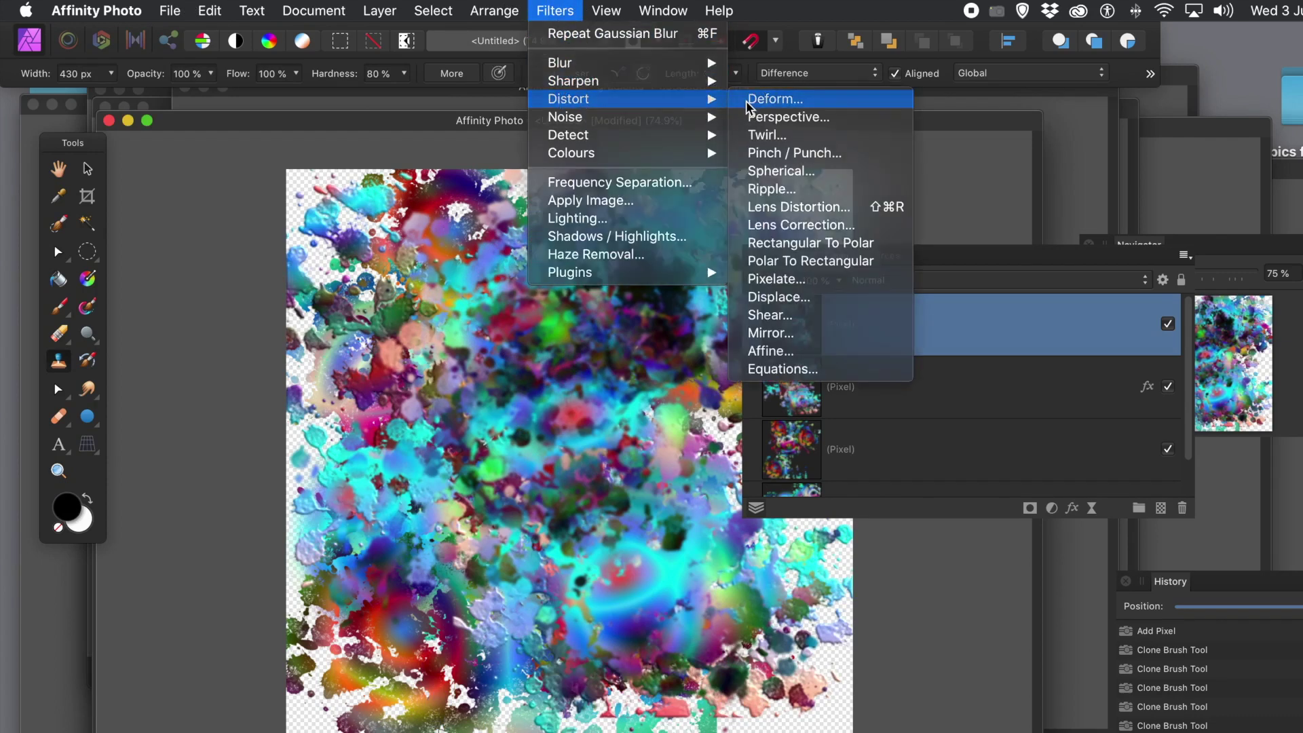
{"action": "left_click", "coordinate": [757, 100]}
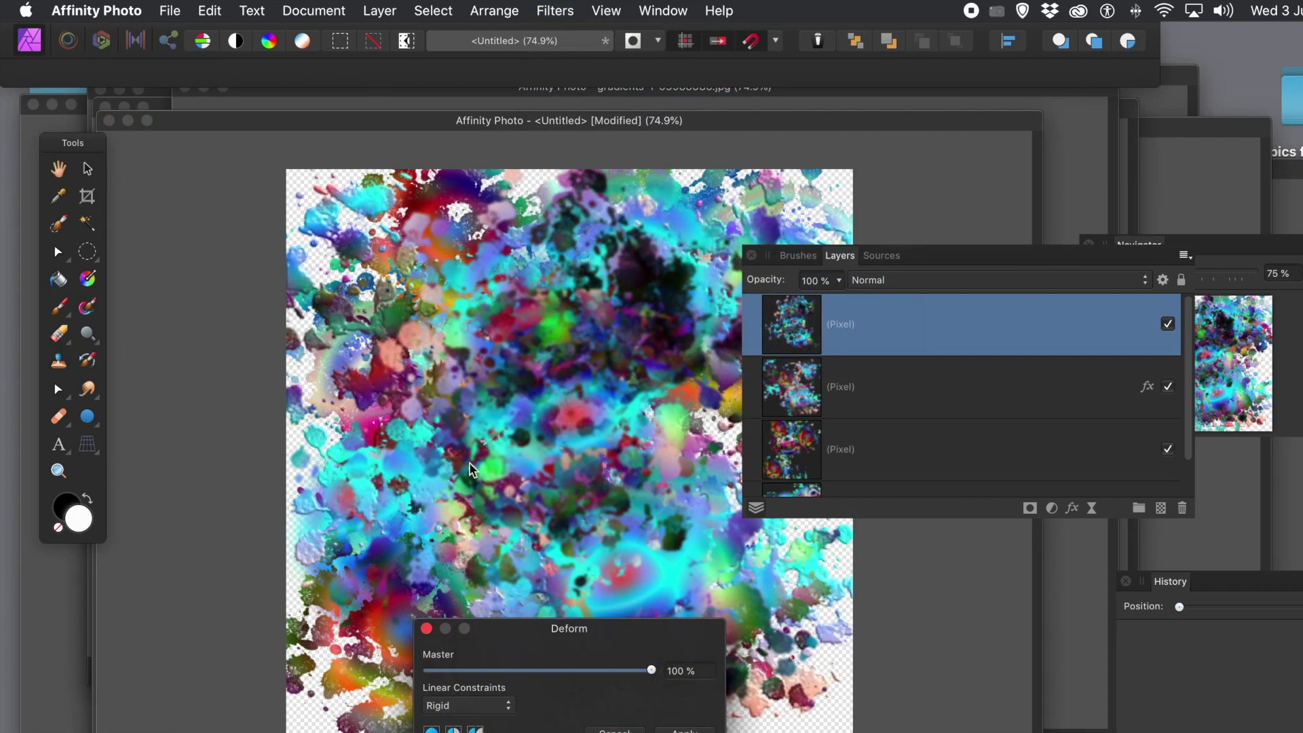
{"action": "left_click", "coordinate": [457, 444]}
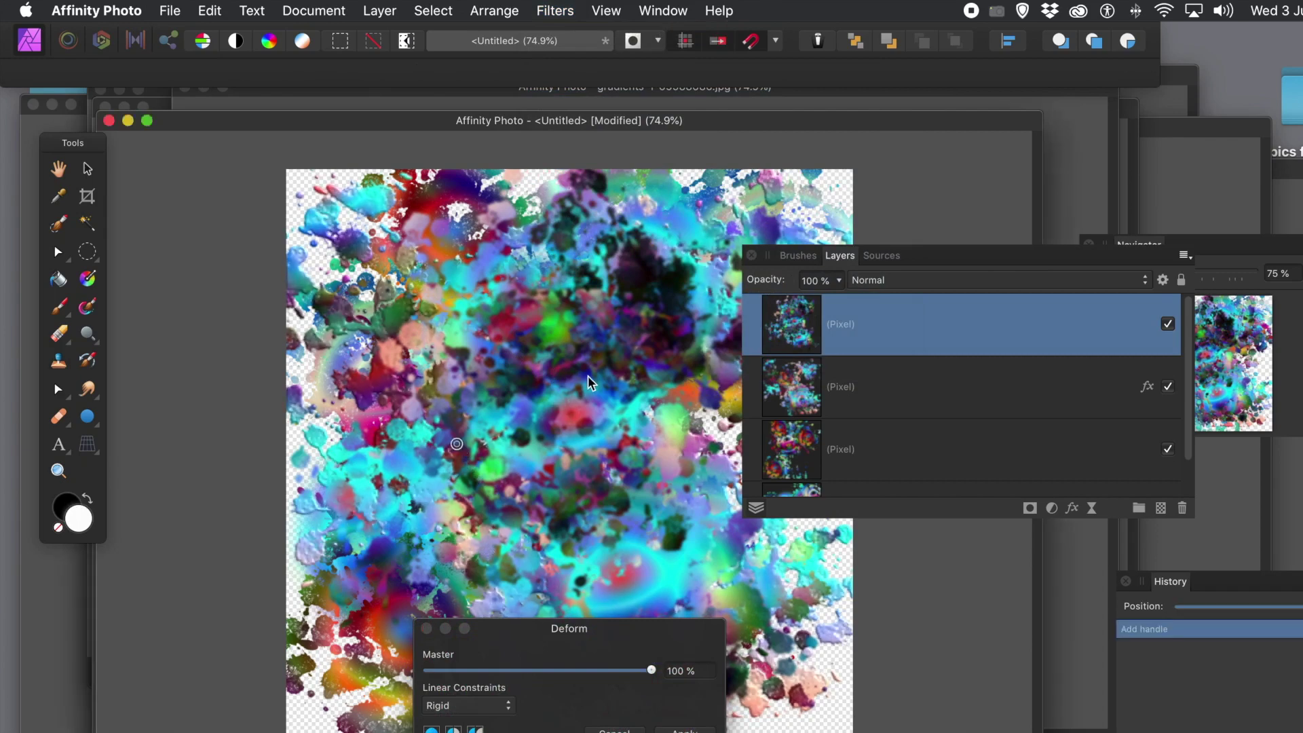
{"action": "left_click", "coordinate": [628, 374]}
{"action": "left_click", "coordinate": [636, 492]}
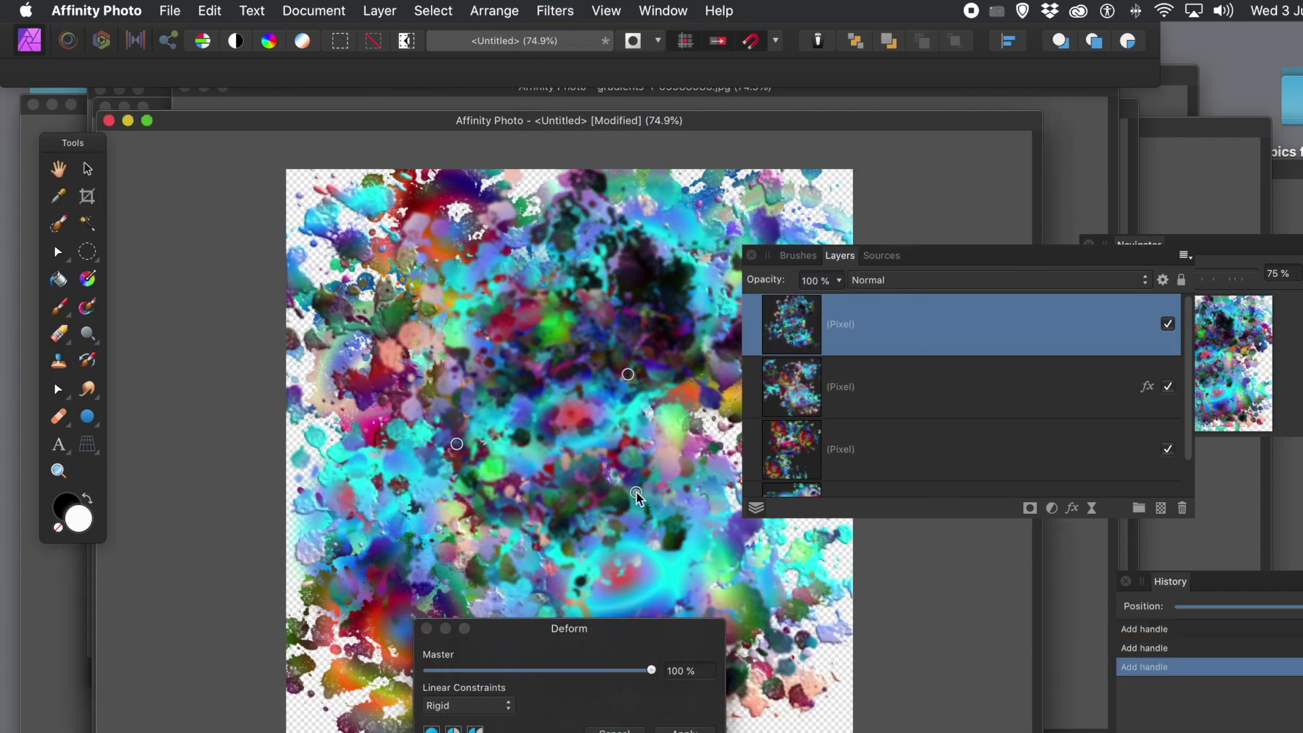
{"action": "left_click", "coordinate": [684, 551]}
Pull three deform handles far up-left, down-right and down-left to stretch the layer into sweeping curves, and apply the filter.
{"action": "left_click_drag", "start_coordinate": [638, 494], "coordinate": [521, 296]}
{"action": "left_click_drag", "start_coordinate": [632, 378], "coordinate": [742, 467]}
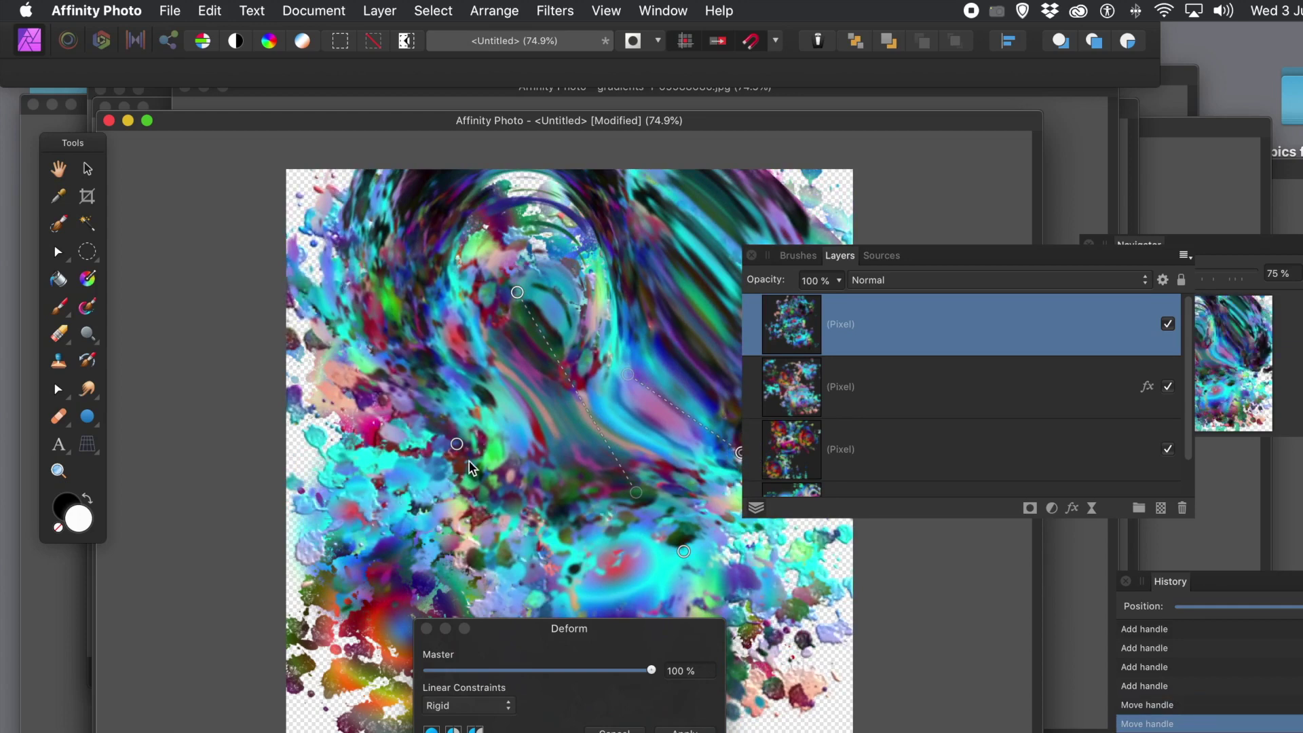
{"action": "left_click_drag", "start_coordinate": [457, 448], "coordinate": [256, 649]}
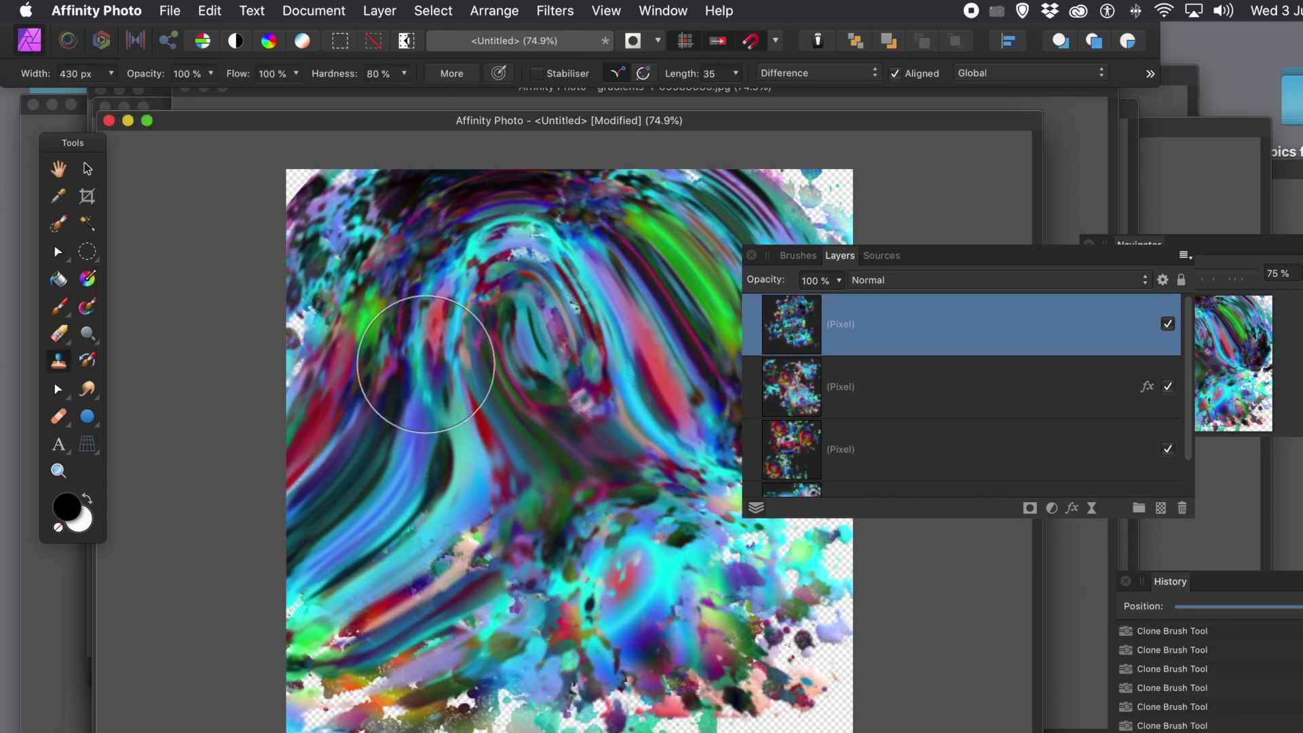
Set the deformed top pixel layer's blend mode to Lighten.
{"action": "left_click_drag", "start_coordinate": [426, 365], "coordinate": [509, 350]}
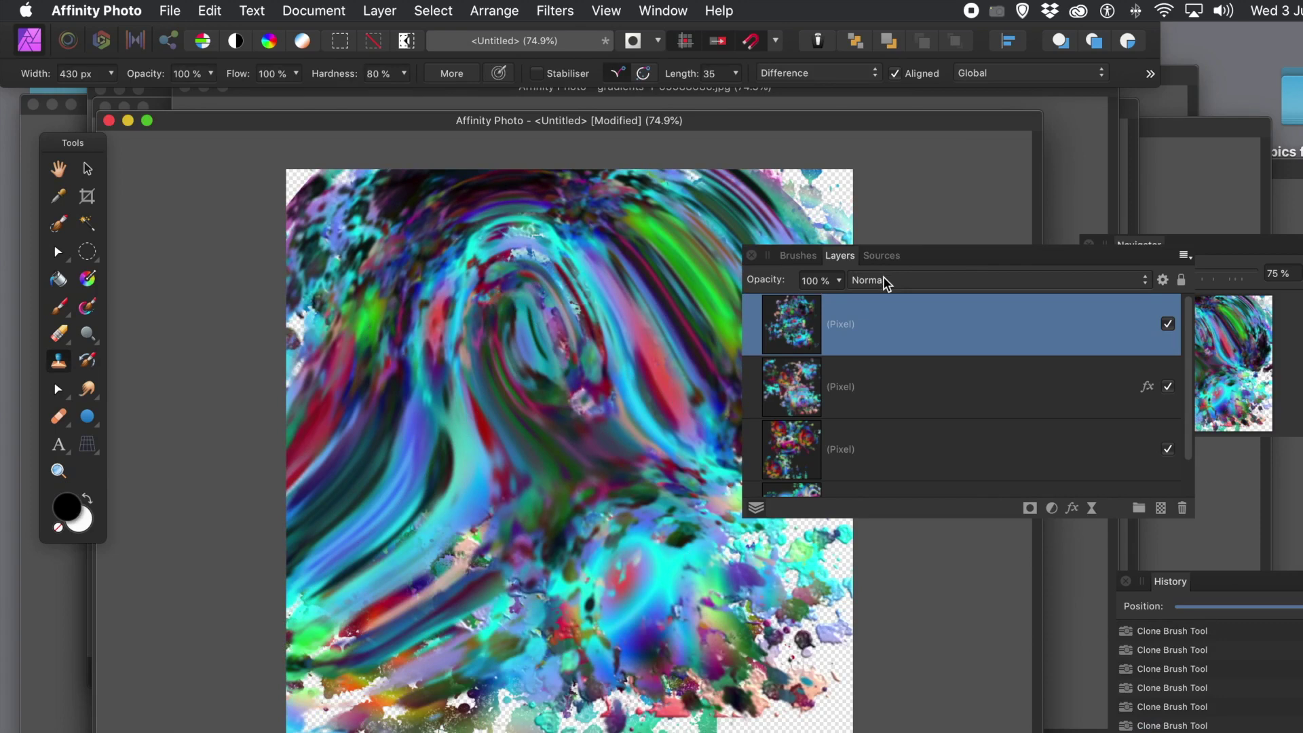
{"action": "left_click", "coordinate": [882, 275]}
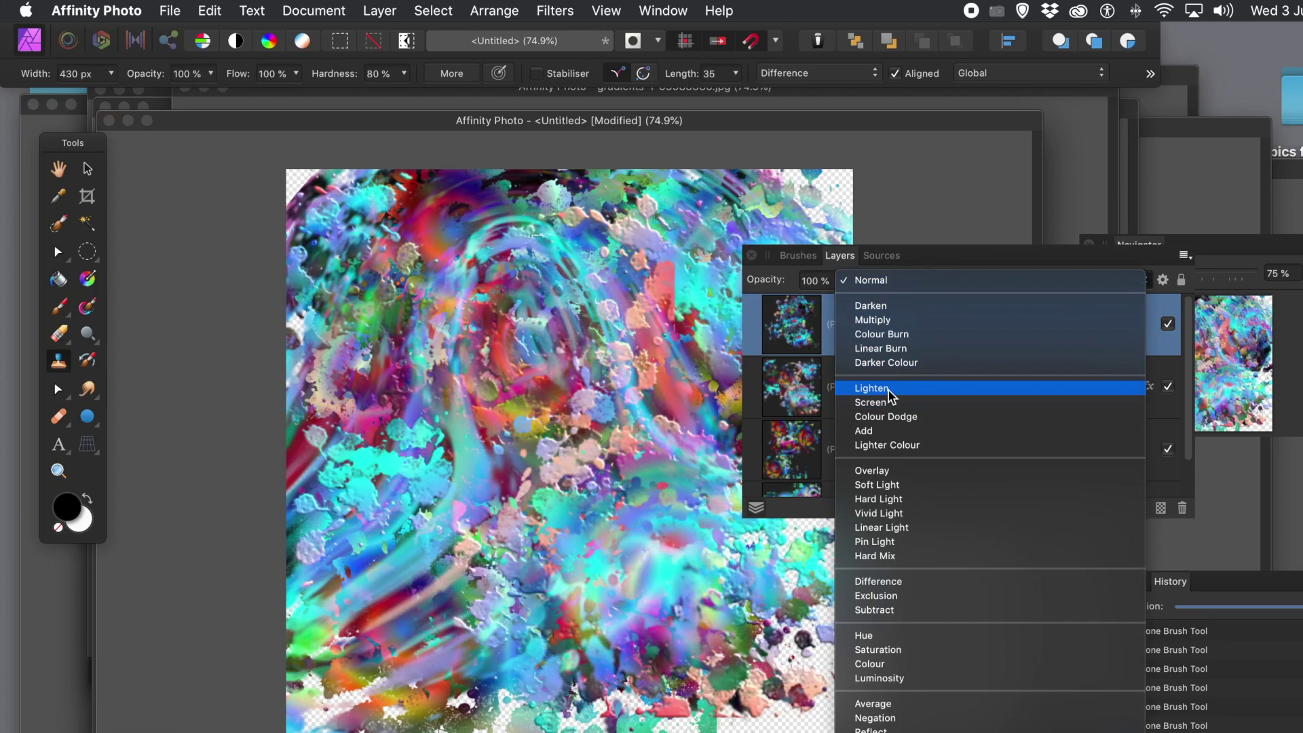
{"action": "left_click", "coordinate": [888, 389]}
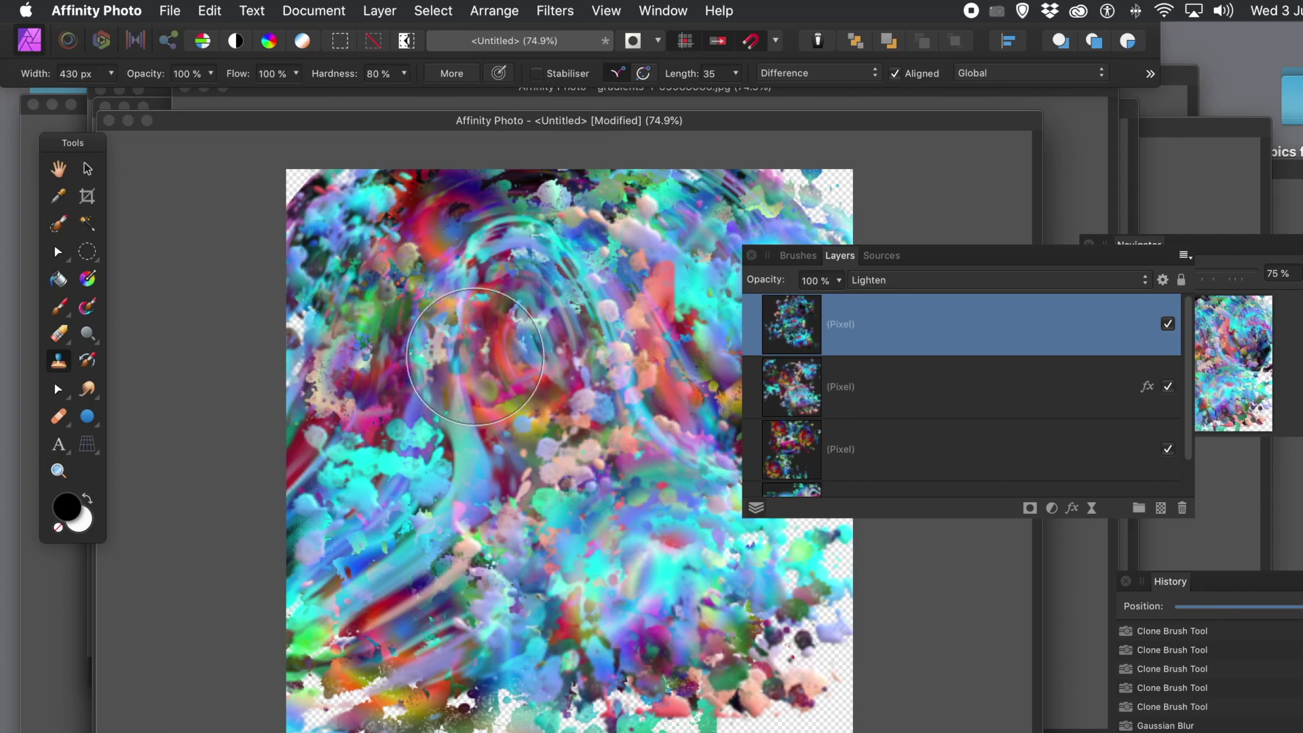
Choose gradients-1-6866858685.jpg as the clone source and brush it across the upper middle of the canvas.
{"action": "left_click", "coordinate": [883, 256]}
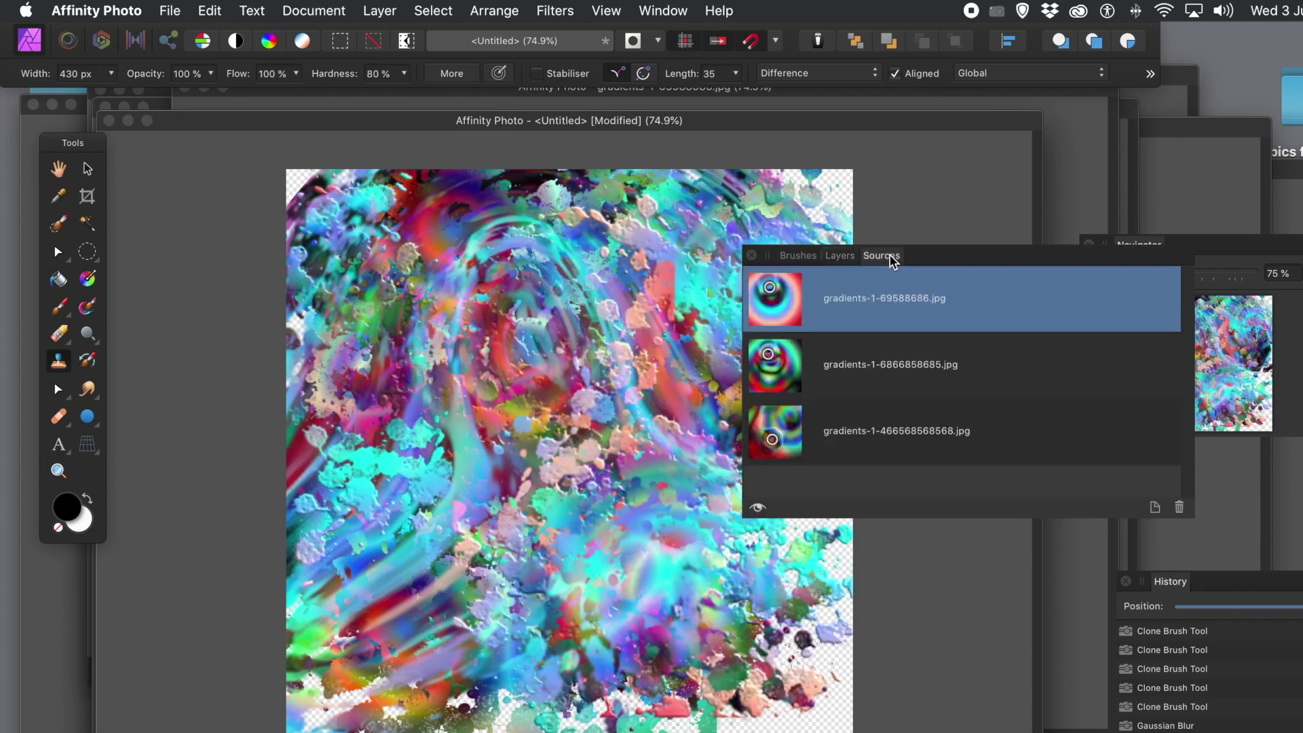
{"action": "left_click", "coordinate": [776, 363]}
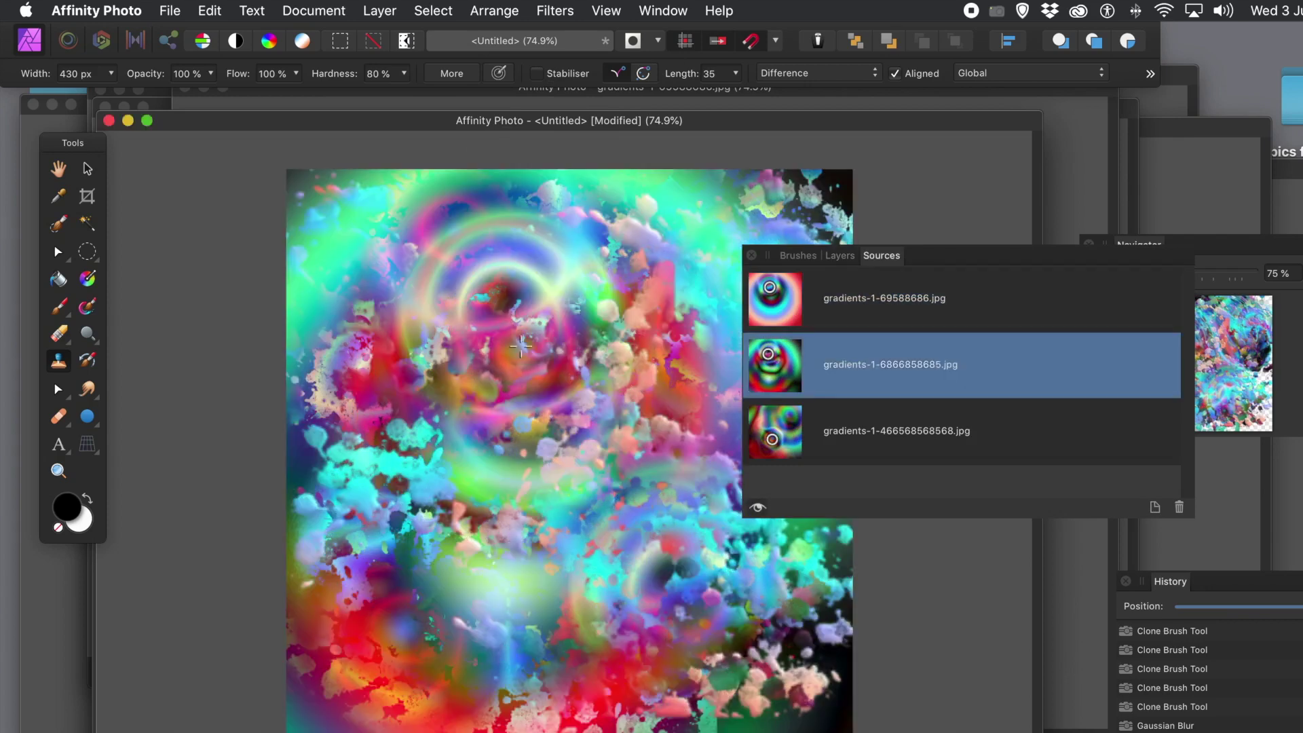
{"action": "mouse_move", "coordinate": [502, 305]}
{"action": "left_mouse_down"}
{"action": "mouse_move", "coordinate": [529, 357]}
{"action": "mouse_move", "coordinate": [565, 338]}
{"action": "mouse_move", "coordinate": [506, 363]}
{"action": "mouse_move", "coordinate": [539, 309]}
{"action": "mouse_move", "coordinate": [496, 332]}
{"action": "mouse_move", "coordinate": [514, 296]}
{"action": "mouse_move", "coordinate": [442, 319]}
{"action": "mouse_move", "coordinate": [507, 306]}
{"action": "mouse_move", "coordinate": [485, 328]}
{"action": "mouse_move", "coordinate": [539, 296]}
{"action": "mouse_move", "coordinate": [460, 318]}
{"action": "mouse_move", "coordinate": [533, 290]}
{"action": "mouse_move", "coordinate": [485, 315]}
{"action": "mouse_move", "coordinate": [563, 297]}
{"action": "mouse_move", "coordinate": [443, 311]}
{"action": "mouse_move", "coordinate": [510, 286]}
{"action": "mouse_move", "coordinate": [447, 307]}
{"action": "mouse_move", "coordinate": [465, 290]}
{"action": "mouse_move", "coordinate": [457, 304]}
{"action": "mouse_move", "coordinate": [503, 290]}
{"action": "mouse_move", "coordinate": [486, 292]}
{"action": "mouse_move", "coordinate": [638, 302]}
{"action": "left_mouse_up"}
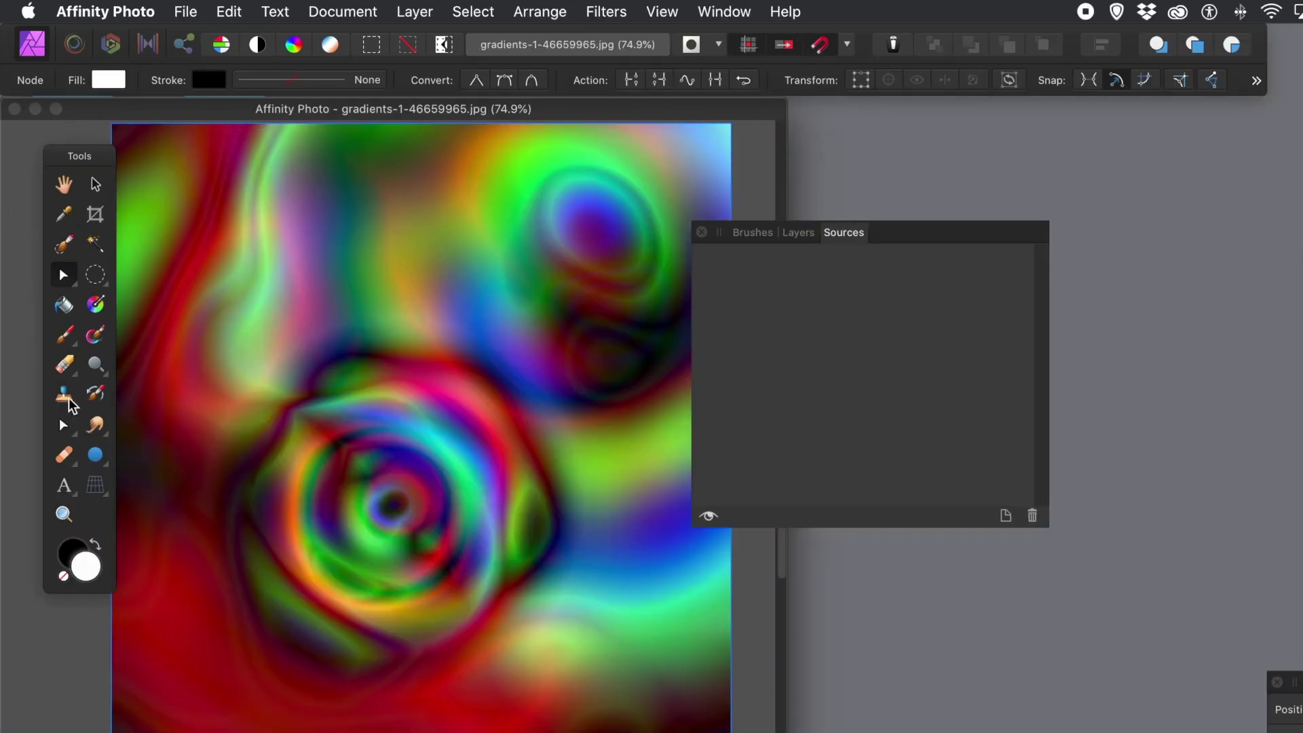
In gradients-1-46659965.jpg, clone the central rings to the upper left using the 250 px Sprays and Spatters clone brush.
{"action": "left_click", "coordinate": [65, 394]}
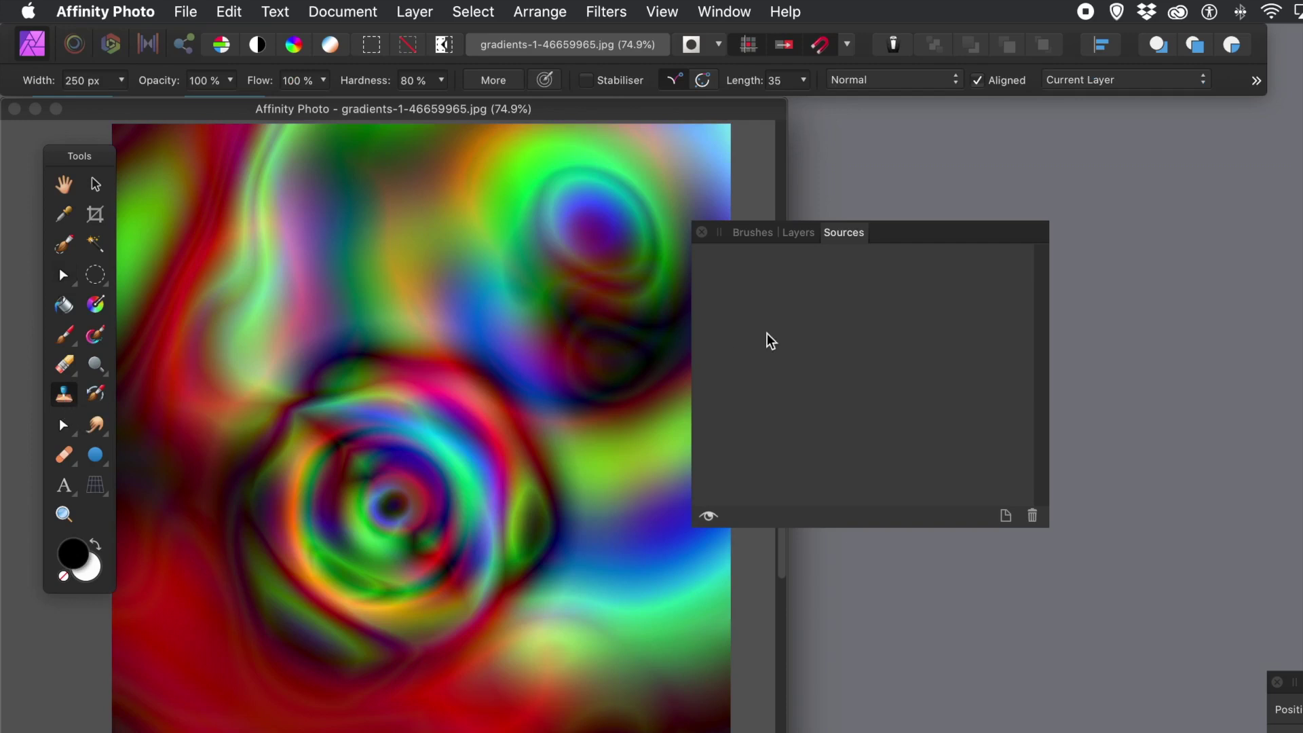
{"action": "left_click", "coordinate": [751, 233]}
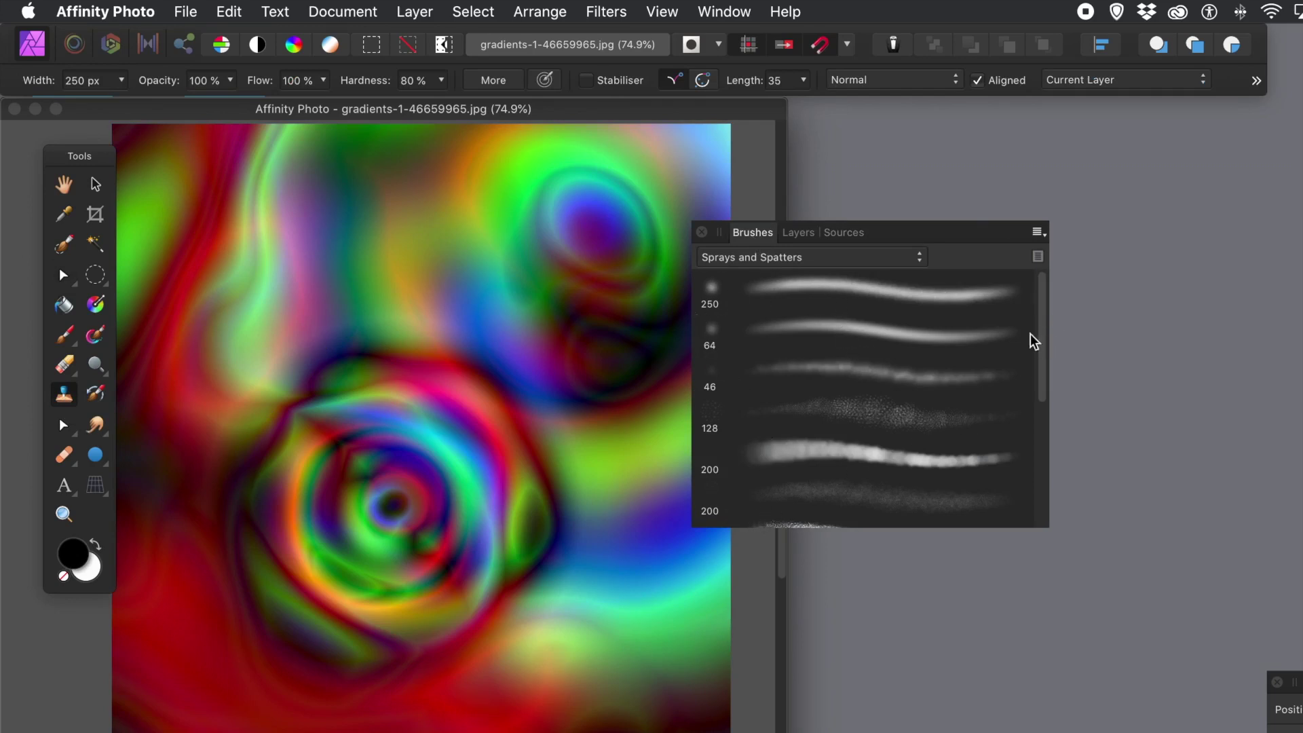
{"action": "left_click", "coordinate": [833, 290]}
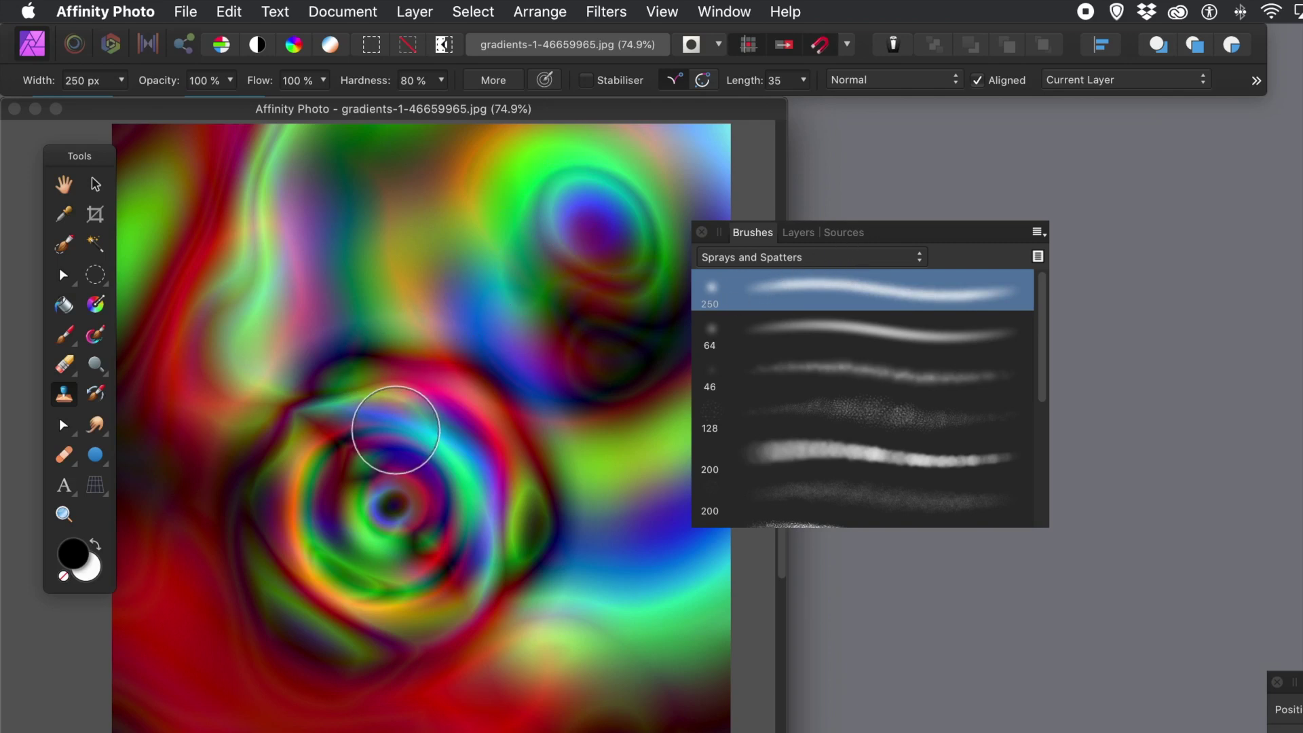
{"action": "left_click", "coordinate": [393, 508], "text": "alt"}
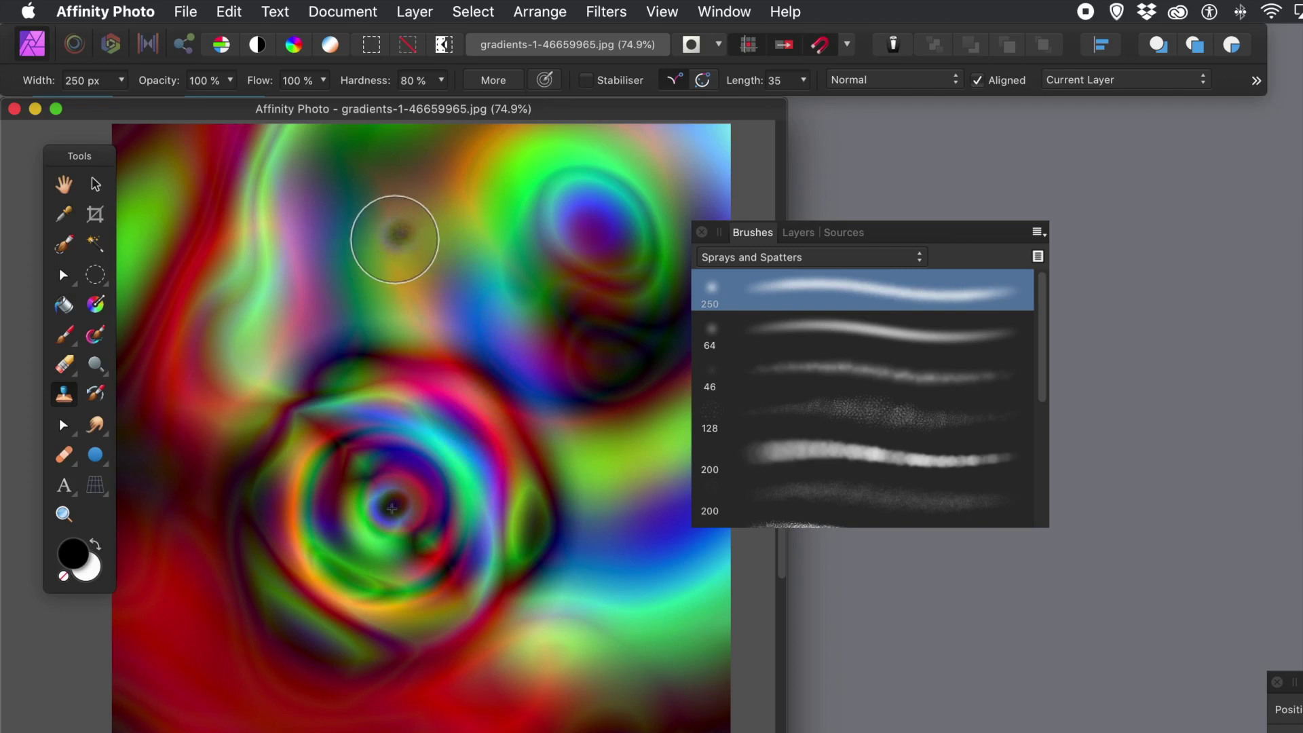
{"action": "mouse_move", "coordinate": [346, 256]}
{"action": "left_mouse_down"}
{"action": "mouse_move", "coordinate": [391, 209]}
{"action": "mouse_move", "coordinate": [331, 268]}
{"action": "mouse_move", "coordinate": [398, 270]}
{"action": "mouse_move", "coordinate": [355, 220]}
{"action": "mouse_move", "coordinate": [335, 292]}
{"action": "mouse_move", "coordinate": [431, 208]}
{"action": "mouse_move", "coordinate": [335, 194]}
{"action": "mouse_move", "coordinate": [323, 296]}
{"action": "mouse_move", "coordinate": [433, 249]}
{"action": "mouse_move", "coordinate": [339, 174]}
{"action": "mouse_move", "coordinate": [311, 267]}
{"action": "mouse_move", "coordinate": [418, 250]}
{"action": "mouse_move", "coordinate": [386, 159]}
{"action": "mouse_move", "coordinate": [279, 255]}
{"action": "mouse_move", "coordinate": [379, 316]}
{"action": "mouse_move", "coordinate": [368, 191]}
{"action": "mouse_move", "coordinate": [296, 213]}
{"action": "mouse_move", "coordinate": [341, 309]}
{"action": "mouse_move", "coordinate": [419, 235]}
{"action": "mouse_move", "coordinate": [298, 200]}
{"action": "mouse_move", "coordinate": [310, 314]}
{"action": "mouse_move", "coordinate": [406, 243]}
{"action": "mouse_move", "coordinate": [322, 201]}
{"action": "mouse_move", "coordinate": [319, 231]}
{"action": "left_mouse_up"}
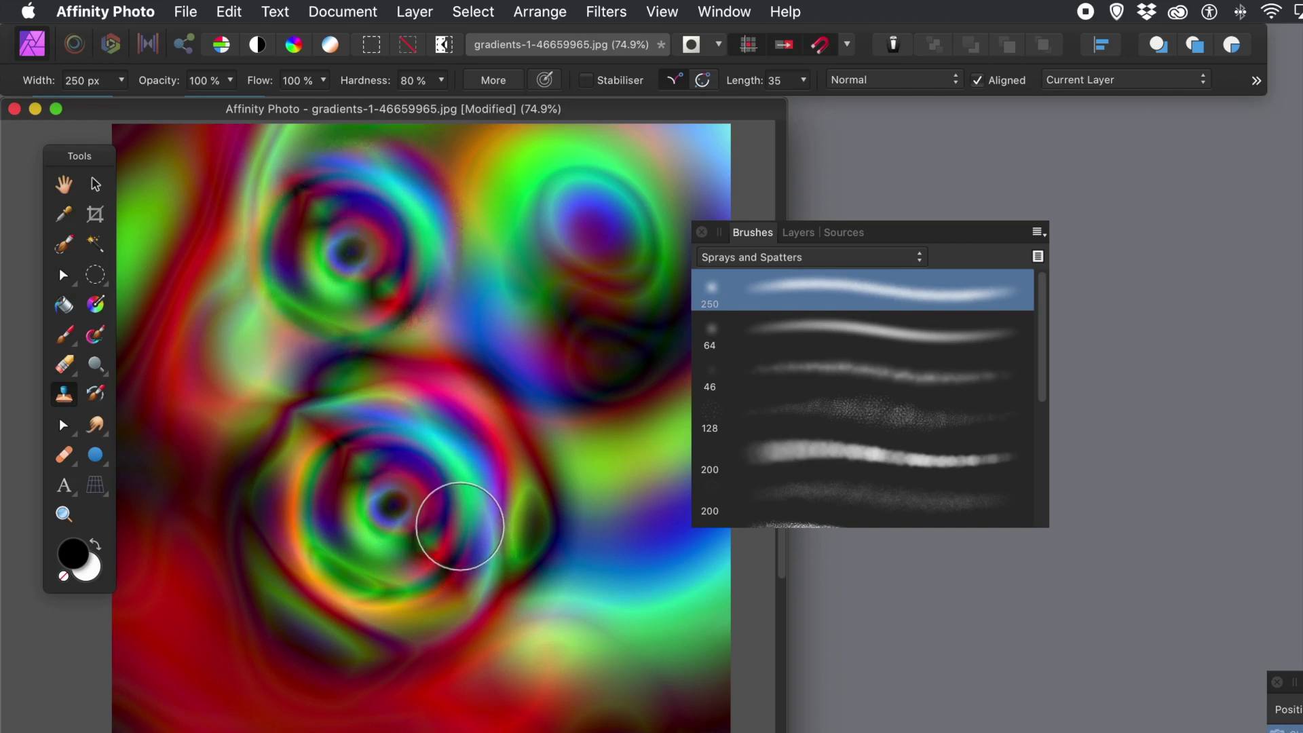
Resample the centre of the main rings and clone copies into the image's lower right and lower left.
{"action": "left_click", "coordinate": [395, 506], "text": "alt"}
{"action": "mouse_move", "coordinate": [611, 577]}
{"action": "left_mouse_down"}
{"action": "mouse_move", "coordinate": [597, 597]}
{"action": "mouse_move", "coordinate": [649, 591]}
{"action": "mouse_move", "coordinate": [643, 626]}
{"action": "mouse_move", "coordinate": [617, 633]}
{"action": "mouse_move", "coordinate": [596, 552]}
{"action": "mouse_move", "coordinate": [669, 562]}
{"action": "mouse_move", "coordinate": [641, 611]}
{"action": "mouse_move", "coordinate": [564, 616]}
{"action": "mouse_move", "coordinate": [608, 532]}
{"action": "mouse_move", "coordinate": [672, 573]}
{"action": "mouse_move", "coordinate": [585, 623]}
{"action": "mouse_move", "coordinate": [607, 530]}
{"action": "mouse_move", "coordinate": [670, 582]}
{"action": "mouse_move", "coordinate": [596, 626]}
{"action": "mouse_move", "coordinate": [621, 549]}
{"action": "left_mouse_up"}
{"action": "left_click_drag", "start_coordinate": [507, 450], "coordinate": [461, 440]}
{"action": "left_click", "coordinate": [394, 507], "text": "alt"}
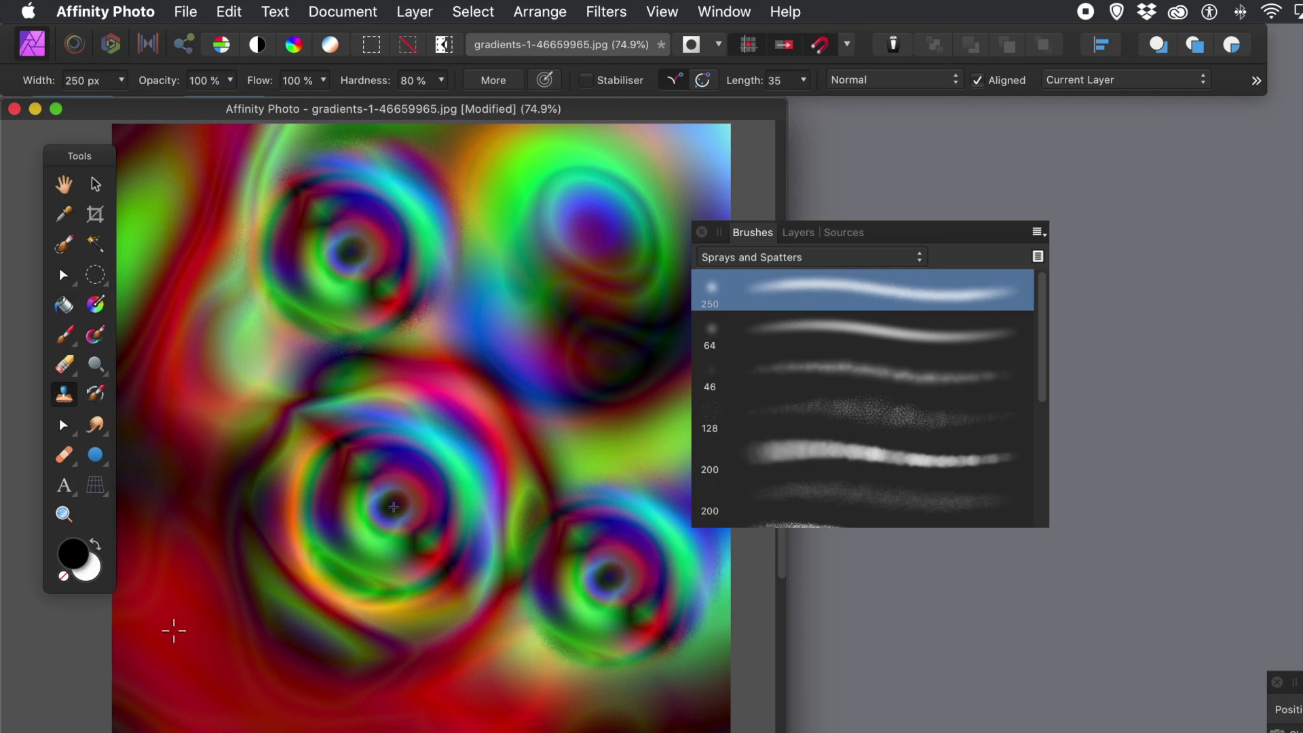
{"action": "mouse_move", "coordinate": [213, 611]}
{"action": "left_mouse_down"}
{"action": "mouse_move", "coordinate": [183, 597]}
{"action": "mouse_move", "coordinate": [233, 622]}
{"action": "mouse_move", "coordinate": [207, 682]}
{"action": "mouse_move", "coordinate": [171, 620]}
{"action": "mouse_move", "coordinate": [226, 564]}
{"action": "mouse_move", "coordinate": [277, 631]}
{"action": "mouse_move", "coordinate": [134, 630]}
{"action": "mouse_move", "coordinate": [221, 541]}
{"action": "mouse_move", "coordinate": [209, 620]}
{"action": "mouse_move", "coordinate": [145, 611]}
{"action": "mouse_move", "coordinate": [232, 582]}
{"action": "left_mouse_up"}
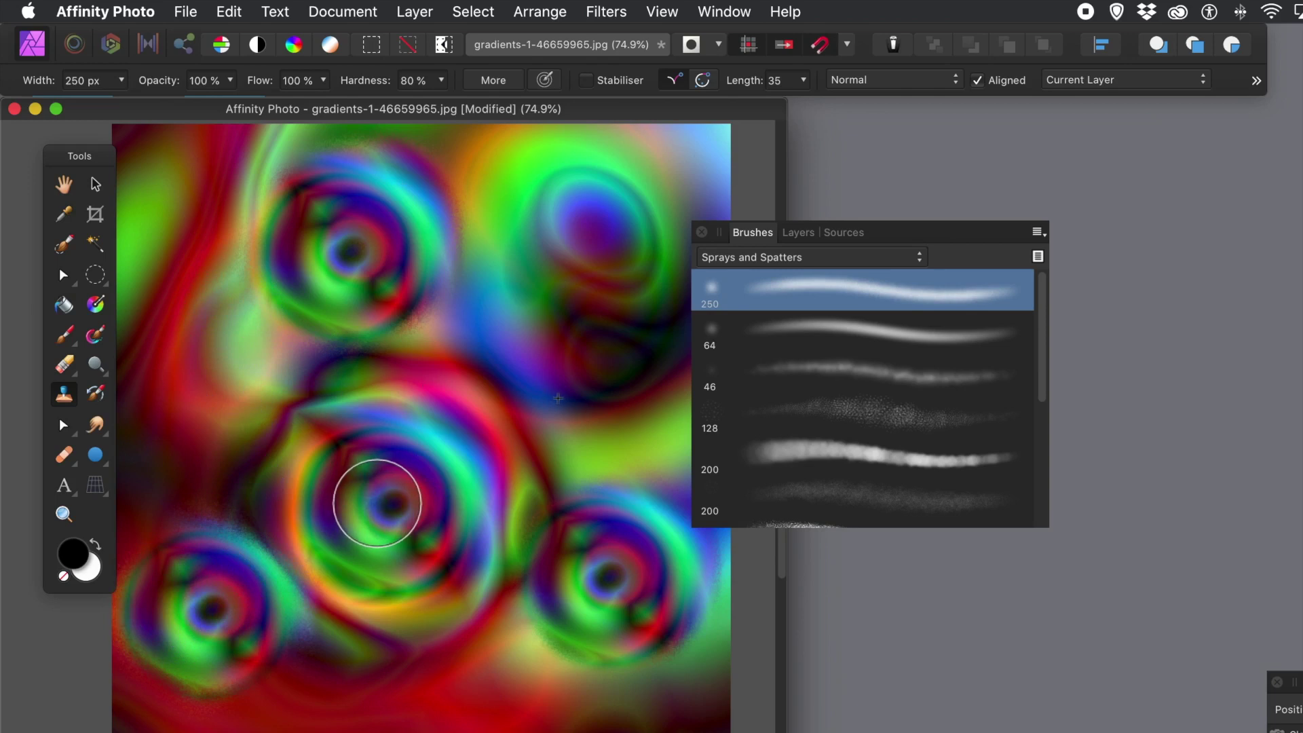
Clone the main rings to the middle left, undo the misplaced stroke, and clone another copy up and right of centre.
{"action": "left_click", "coordinate": [389, 509], "text": "alt"}
{"action": "mouse_move", "coordinate": [201, 389]}
{"action": "left_mouse_down"}
{"action": "mouse_move", "coordinate": [233, 279]}
{"action": "mouse_move", "coordinate": [174, 300]}
{"action": "mouse_move", "coordinate": [233, 311]}
{"action": "mouse_move", "coordinate": [242, 427]}
{"action": "mouse_move", "coordinate": [154, 425]}
{"action": "mouse_move", "coordinate": [207, 303]}
{"action": "mouse_move", "coordinate": [291, 388]}
{"action": "mouse_move", "coordinate": [160, 373]}
{"action": "mouse_move", "coordinate": [250, 396]}
{"action": "mouse_move", "coordinate": [421, 314]}
{"action": "mouse_move", "coordinate": [502, 306]}
{"action": "left_mouse_up"}
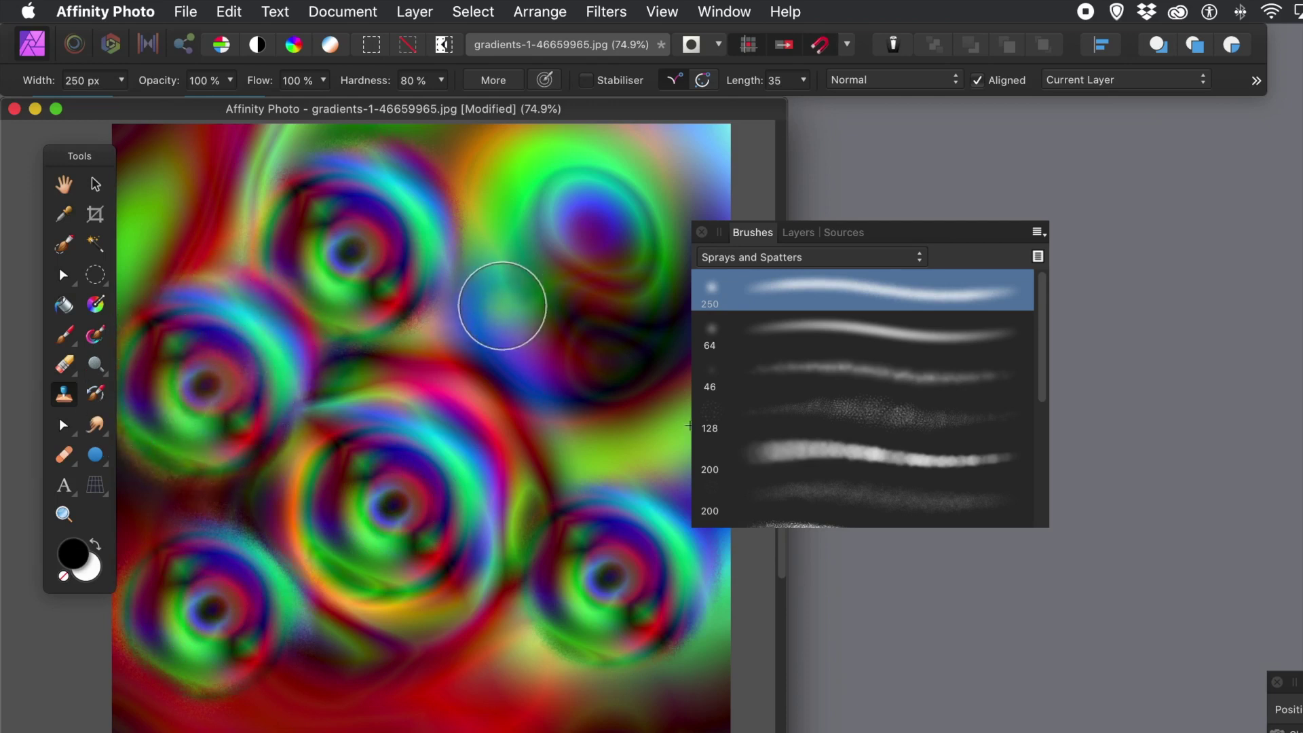
{"action": "key", "text": "super+z"}
{"action": "left_click", "coordinate": [401, 508], "text": "alt"}
{"action": "mouse_move", "coordinate": [552, 355]}
{"action": "left_mouse_down"}
{"action": "mouse_move", "coordinate": [528, 342]}
{"action": "mouse_move", "coordinate": [504, 390]}
{"action": "mouse_move", "coordinate": [515, 347]}
{"action": "mouse_move", "coordinate": [459, 410]}
{"action": "mouse_move", "coordinate": [551, 351]}
{"action": "mouse_move", "coordinate": [534, 313]}
{"action": "mouse_move", "coordinate": [501, 371]}
{"action": "mouse_move", "coordinate": [530, 340]}
{"action": "mouse_move", "coordinate": [448, 370]}
{"action": "mouse_move", "coordinate": [532, 377]}
{"action": "mouse_move", "coordinate": [515, 311]}
{"action": "mouse_move", "coordinate": [482, 310]}
{"action": "mouse_move", "coordinate": [511, 360]}
{"action": "mouse_move", "coordinate": [642, 427]}
{"action": "mouse_move", "coordinate": [569, 497]}
{"action": "mouse_move", "coordinate": [608, 487]}
{"action": "mouse_move", "coordinate": [602, 466]}
{"action": "mouse_move", "coordinate": [398, 541]}
{"action": "mouse_move", "coordinate": [398, 507]}
{"action": "left_mouse_up"}
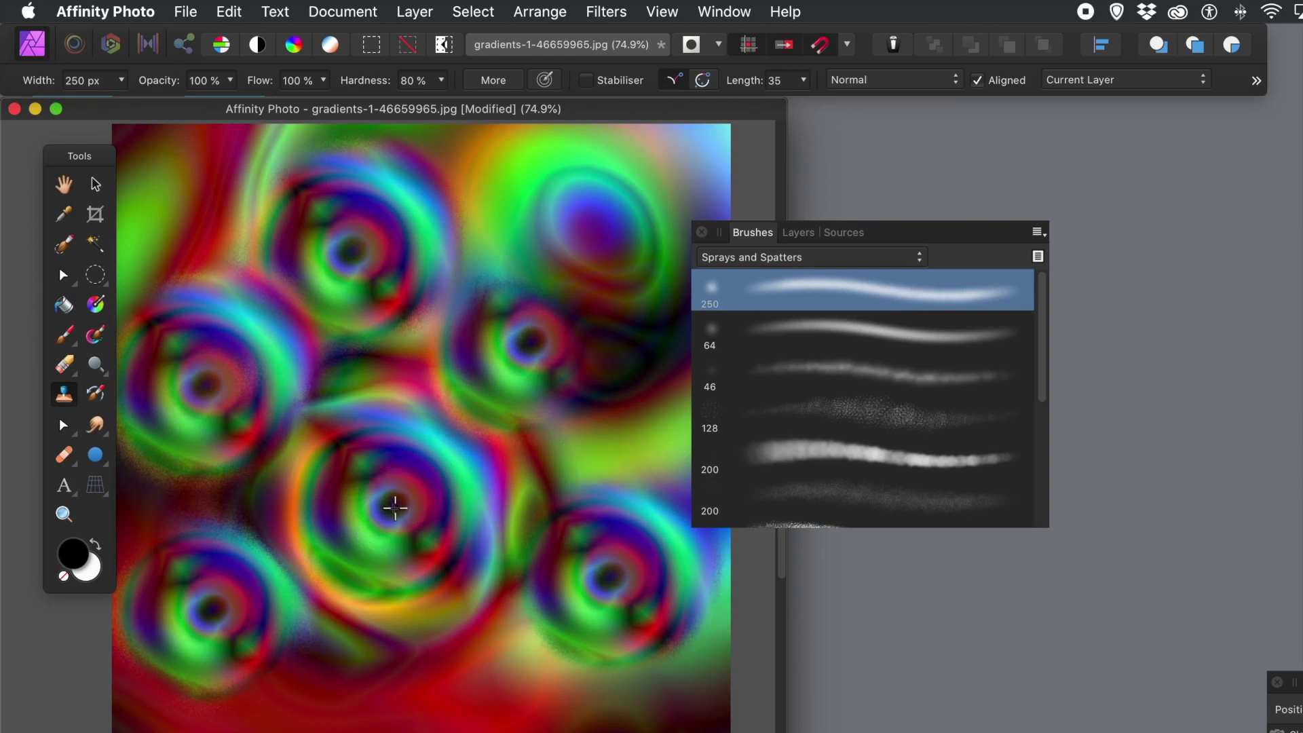
Clone further copies of the main rings to the middle right, the lower middle and the top of the image.
{"action": "left_click", "coordinate": [395, 507], "text": "alt"}
{"action": "mouse_move", "coordinate": [606, 458]}
{"action": "left_mouse_down"}
{"action": "mouse_move", "coordinate": [645, 461]}
{"action": "mouse_move", "coordinate": [627, 430]}
{"action": "mouse_move", "coordinate": [609, 482]}
{"action": "mouse_move", "coordinate": [639, 448]}
{"action": "mouse_move", "coordinate": [538, 469]}
{"action": "mouse_move", "coordinate": [642, 463]}
{"action": "mouse_move", "coordinate": [617, 433]}
{"action": "mouse_move", "coordinate": [587, 482]}
{"action": "mouse_move", "coordinate": [643, 435]}
{"action": "mouse_move", "coordinate": [605, 451]}
{"action": "mouse_move", "coordinate": [584, 476]}
{"action": "left_mouse_up"}
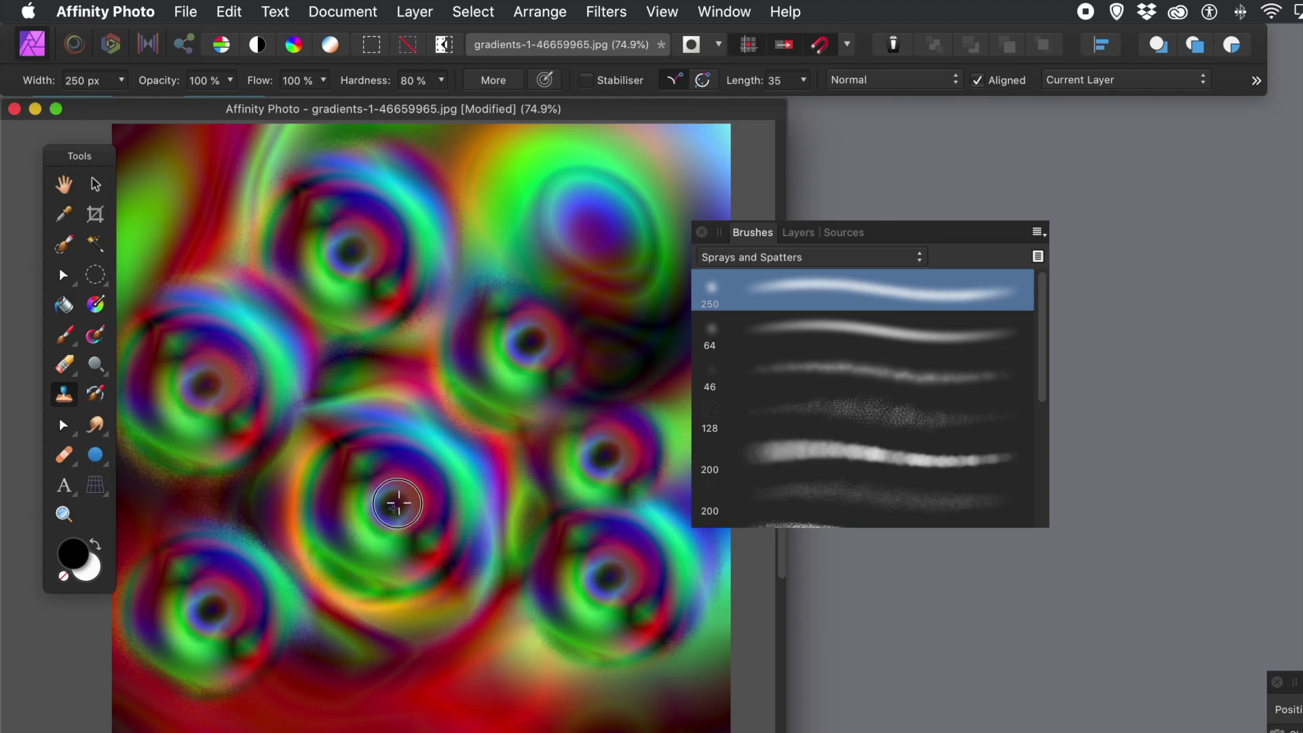
{"action": "mouse_move", "coordinate": [516, 652]}
{"action": "left_mouse_down"}
{"action": "mouse_move", "coordinate": [515, 606]}
{"action": "mouse_move", "coordinate": [508, 696]}
{"action": "mouse_move", "coordinate": [556, 641]}
{"action": "mouse_move", "coordinate": [469, 676]}
{"action": "mouse_move", "coordinate": [501, 700]}
{"action": "mouse_move", "coordinate": [476, 649]}
{"action": "mouse_move", "coordinate": [471, 693]}
{"action": "mouse_move", "coordinate": [492, 648]}
{"action": "left_mouse_up"}
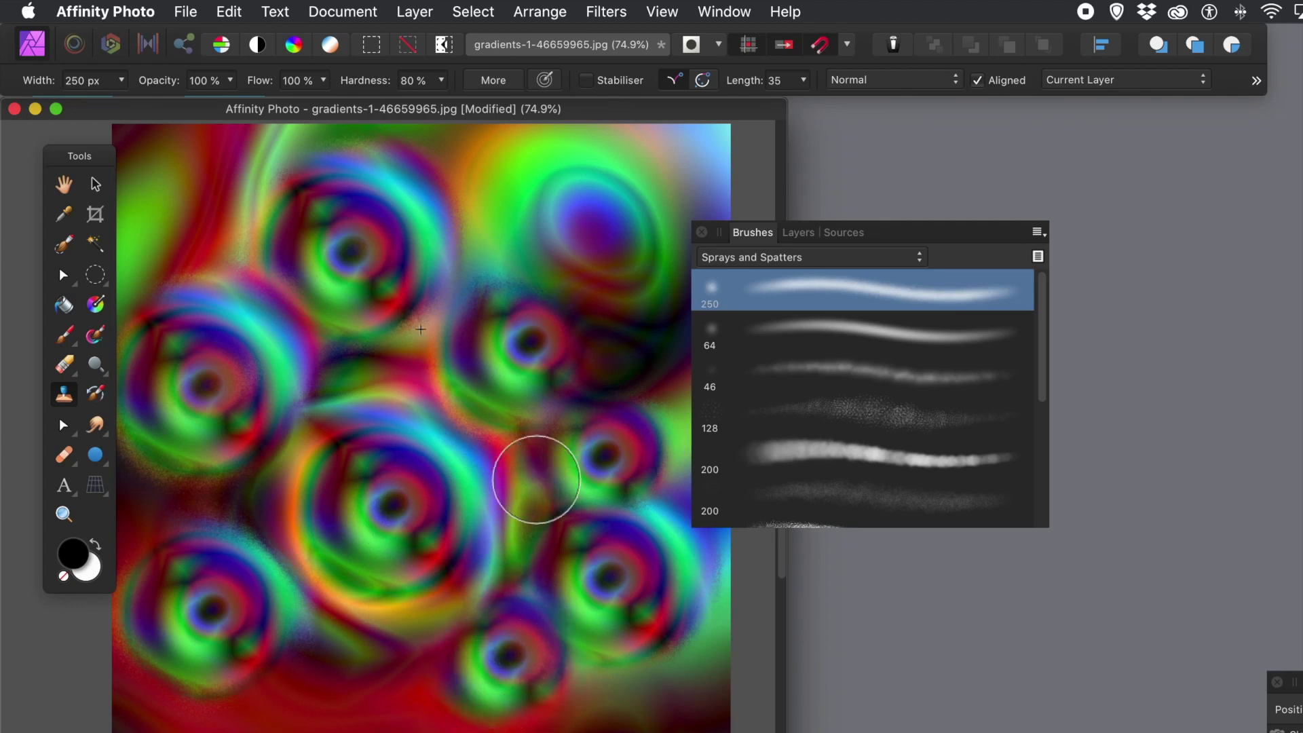
{"action": "left_click", "coordinate": [397, 504], "text": "alt"}
{"action": "mouse_move", "coordinate": [496, 197]}
{"action": "left_mouse_down"}
{"action": "mouse_move", "coordinate": [460, 203]}
{"action": "mouse_move", "coordinate": [489, 174]}
{"action": "mouse_move", "coordinate": [495, 256]}
{"action": "mouse_move", "coordinate": [448, 204]}
{"action": "mouse_move", "coordinate": [515, 183]}
{"action": "mouse_move", "coordinate": [471, 249]}
{"action": "mouse_move", "coordinate": [480, 151]}
{"action": "mouse_move", "coordinate": [506, 210]}
{"action": "mouse_move", "coordinate": [526, 153]}
{"action": "mouse_move", "coordinate": [498, 145]}
{"action": "left_mouse_up"}
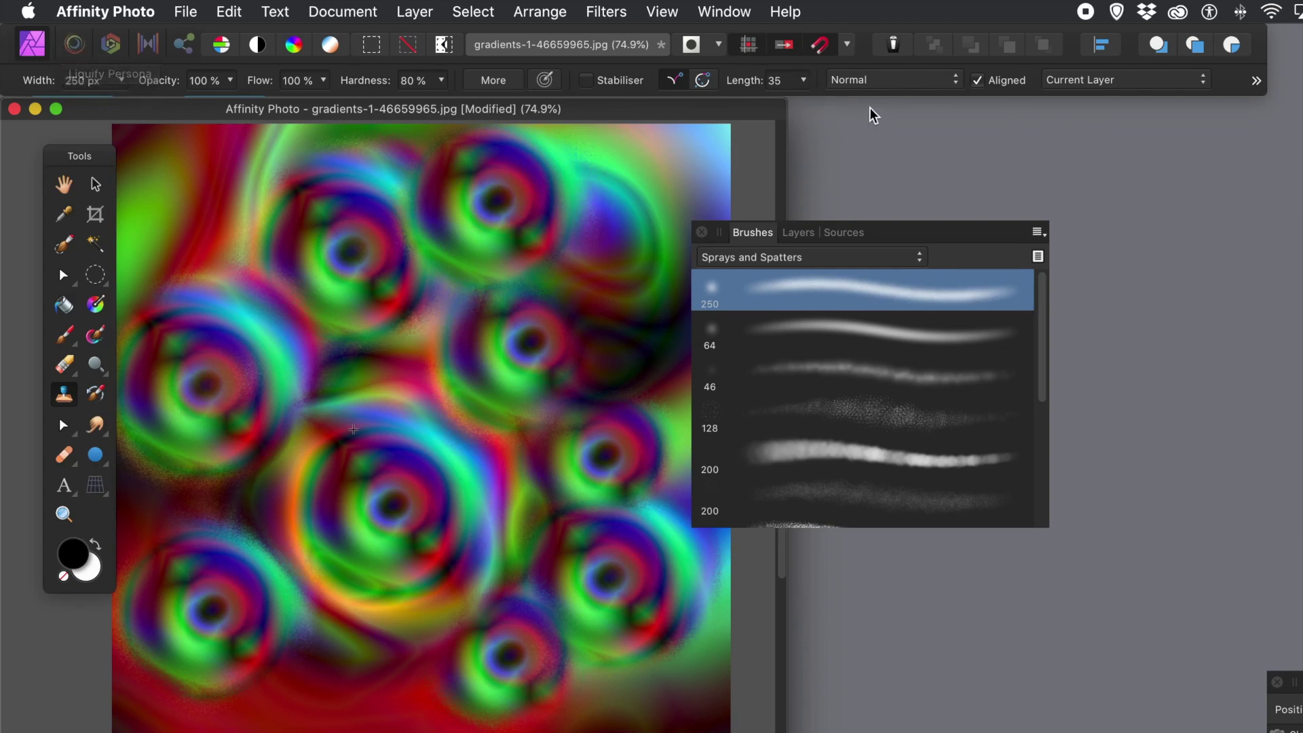
Set the clone brush blend mode to Lighten and blend ring copies above the main rings and into the upper left.
{"action": "left_click", "coordinate": [872, 80]}
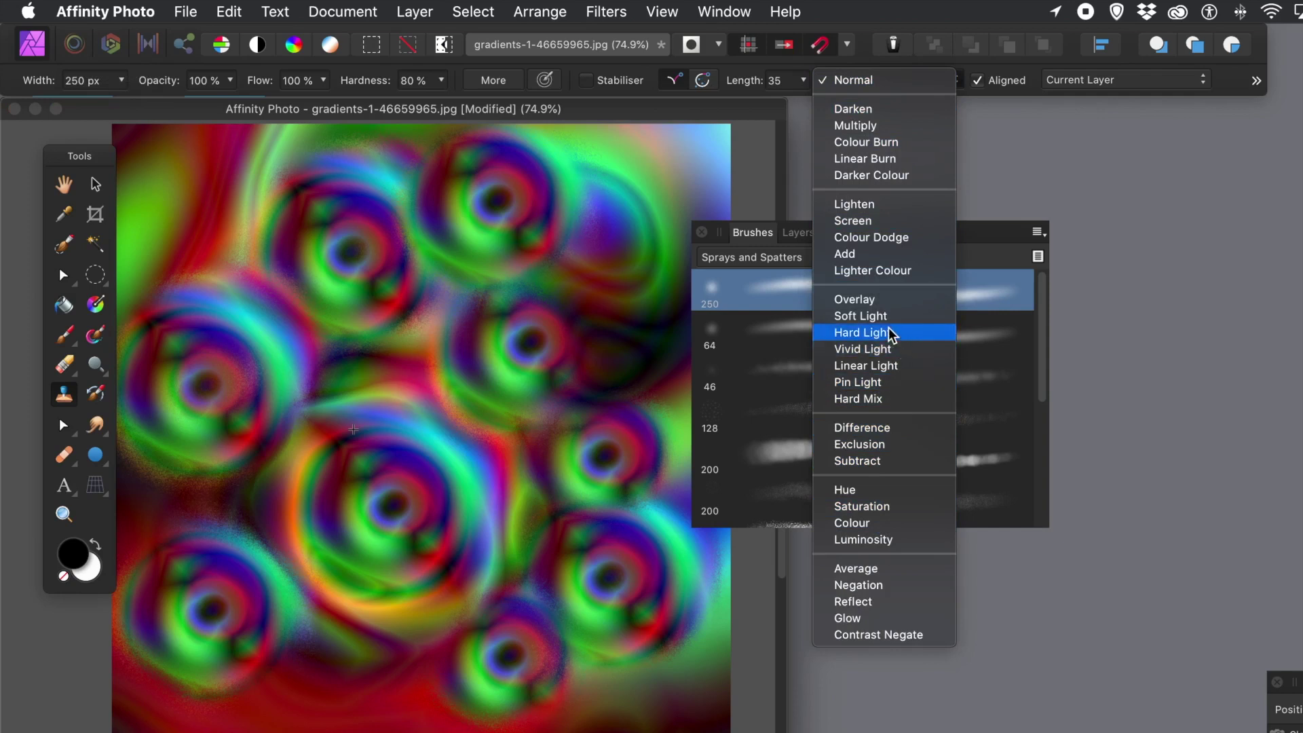
{"action": "left_click", "coordinate": [854, 205]}
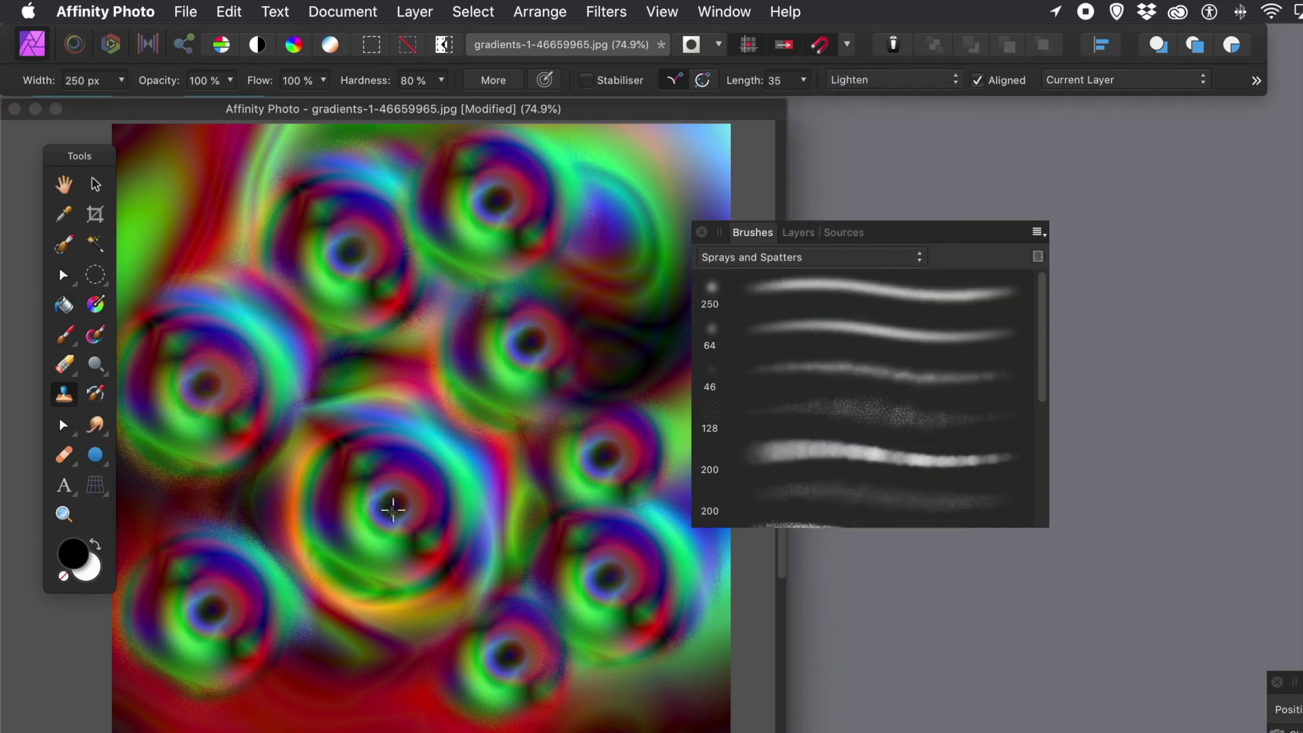
{"action": "mouse_move", "coordinate": [335, 344]}
{"action": "left_mouse_down"}
{"action": "mouse_move", "coordinate": [374, 371]}
{"action": "mouse_move", "coordinate": [392, 321]}
{"action": "mouse_move", "coordinate": [355, 359]}
{"action": "mouse_move", "coordinate": [396, 363]}
{"action": "mouse_move", "coordinate": [321, 340]}
{"action": "mouse_move", "coordinate": [357, 381]}
{"action": "mouse_move", "coordinate": [384, 314]}
{"action": "mouse_move", "coordinate": [310, 347]}
{"action": "mouse_move", "coordinate": [367, 312]}
{"action": "left_mouse_up"}
{"action": "left_click", "coordinate": [221, 231], "text": "alt"}
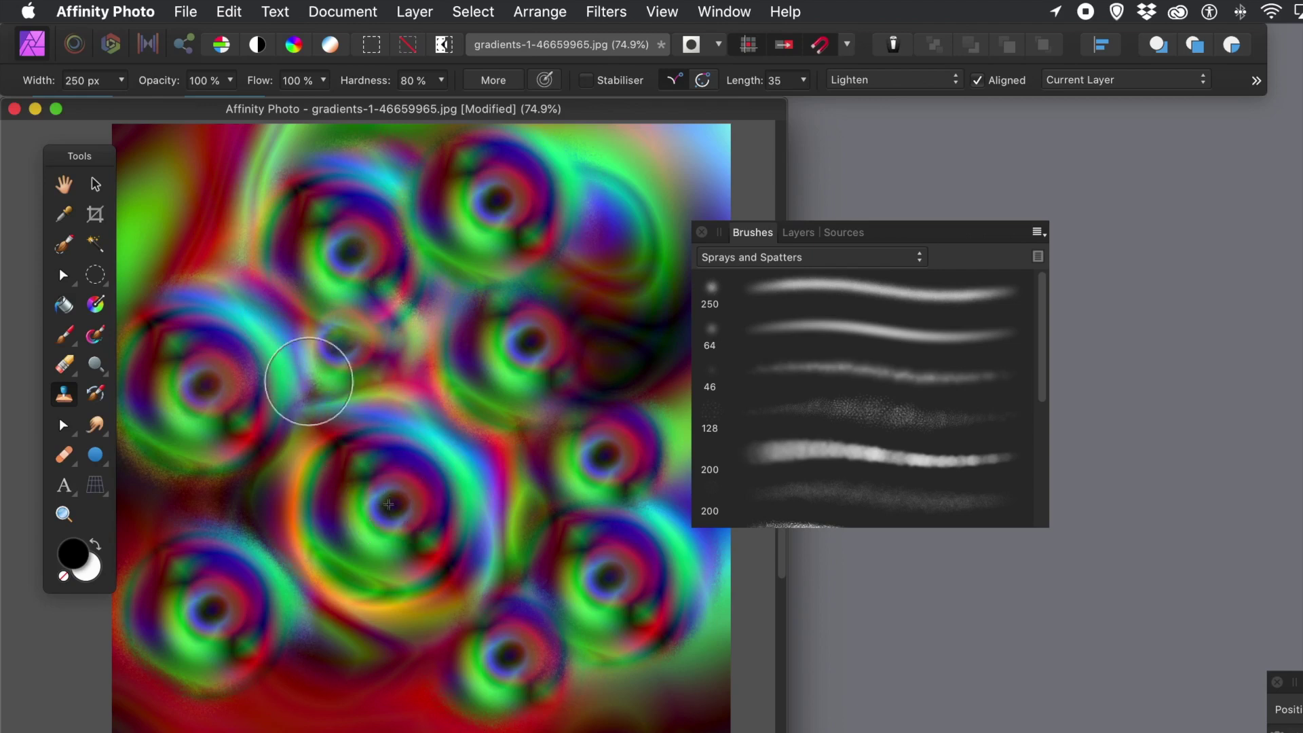
{"action": "mouse_move", "coordinate": [180, 224]}
{"action": "left_mouse_down"}
{"action": "mouse_move", "coordinate": [224, 291]}
{"action": "mouse_move", "coordinate": [180, 279]}
{"action": "mouse_move", "coordinate": [210, 217]}
{"action": "mouse_move", "coordinate": [267, 218]}
{"action": "mouse_move", "coordinate": [174, 267]}
{"action": "mouse_move", "coordinate": [205, 203]}
{"action": "mouse_move", "coordinate": [262, 204]}
{"action": "mouse_move", "coordinate": [218, 285]}
{"action": "mouse_move", "coordinate": [210, 224]}
{"action": "mouse_move", "coordinate": [283, 252]}
{"action": "mouse_move", "coordinate": [181, 256]}
{"action": "mouse_move", "coordinate": [267, 192]}
{"action": "mouse_move", "coordinate": [183, 312]}
{"action": "mouse_move", "coordinate": [199, 196]}
{"action": "mouse_move", "coordinate": [192, 291]}
{"action": "mouse_move", "coordinate": [284, 127]}
{"action": "left_mouse_up"}
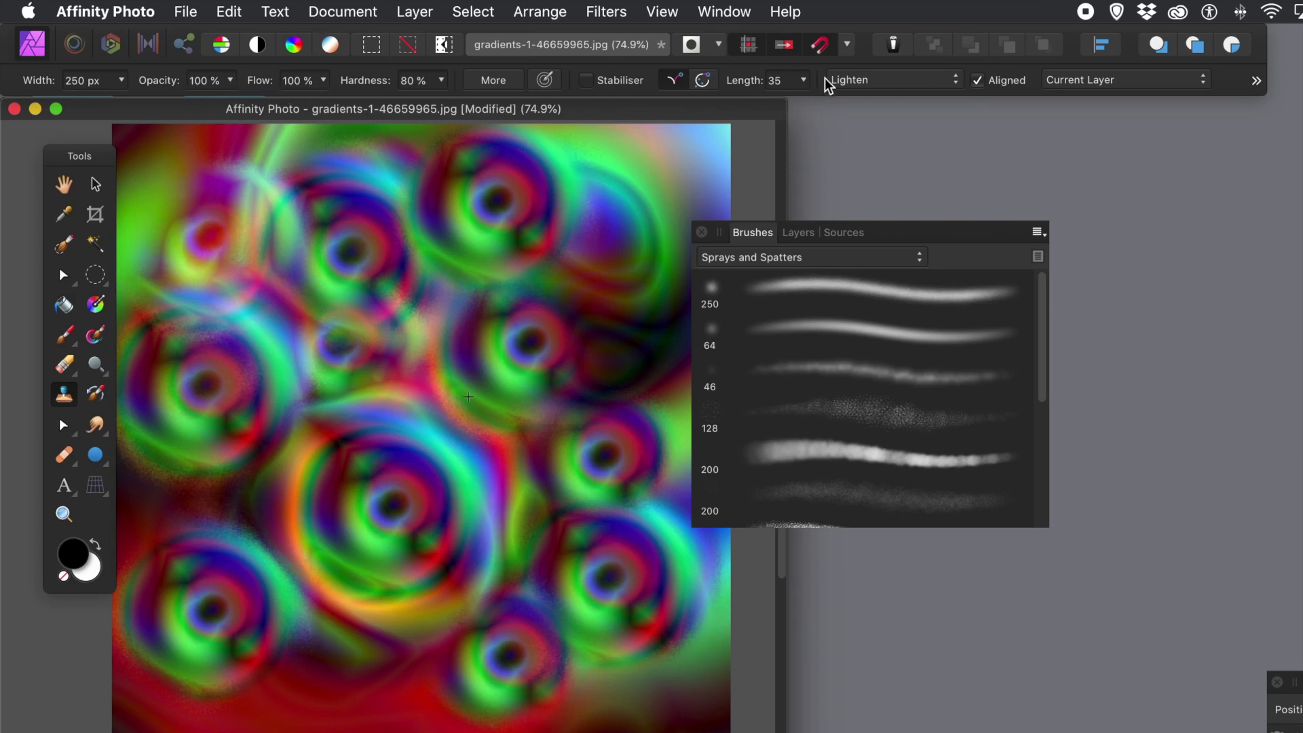
Set the clone brush to Normal blend mode and 32% opacity, and paint a faint overlay across the upper-left ring copy.
{"action": "left_click", "coordinate": [889, 83]}
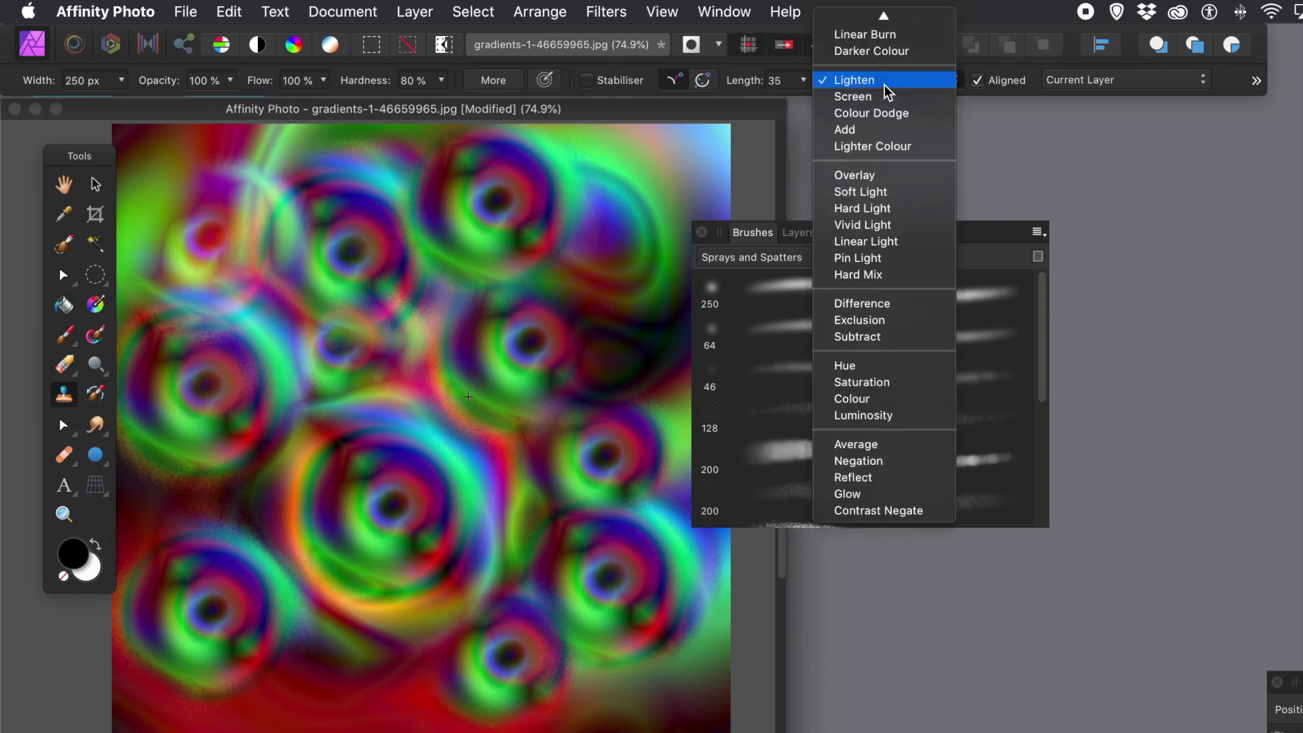
{"action": "mouse_move", "coordinate": [874, 27]}
{"action": "left_click", "coordinate": [864, 29]}
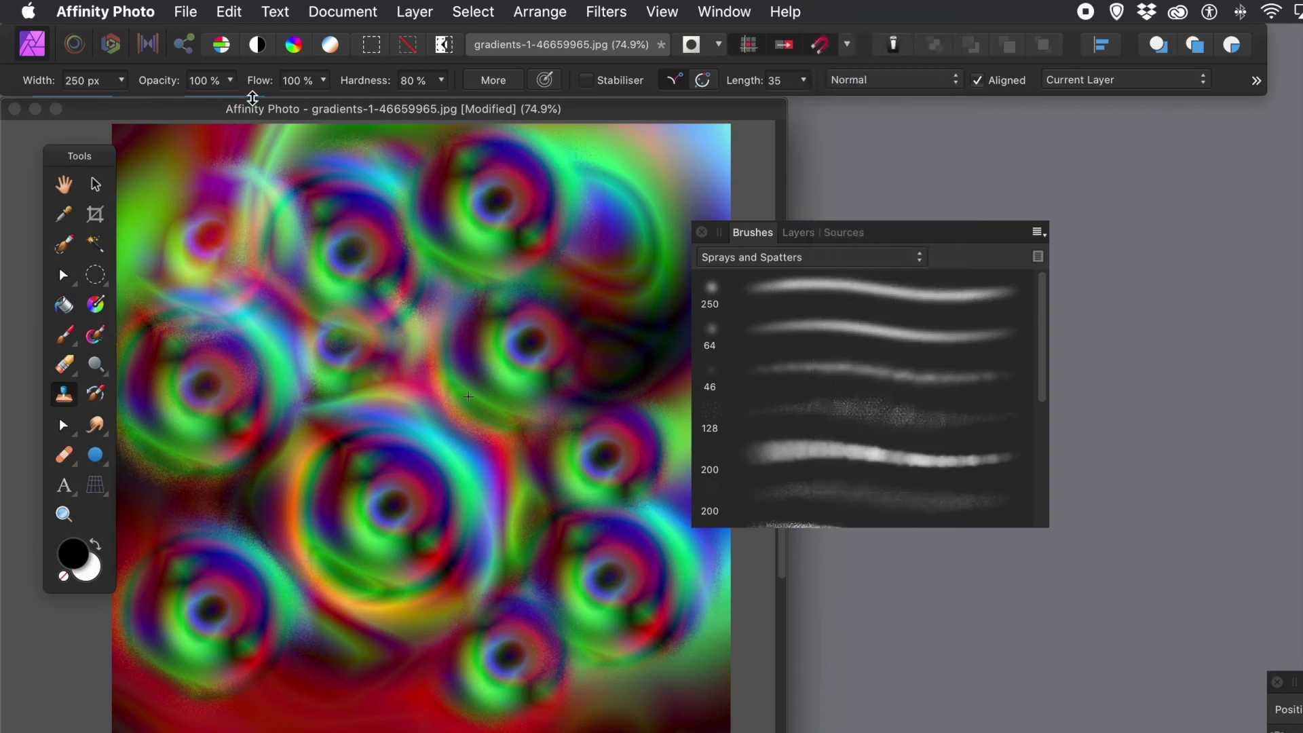
{"action": "left_click", "coordinate": [229, 86]}
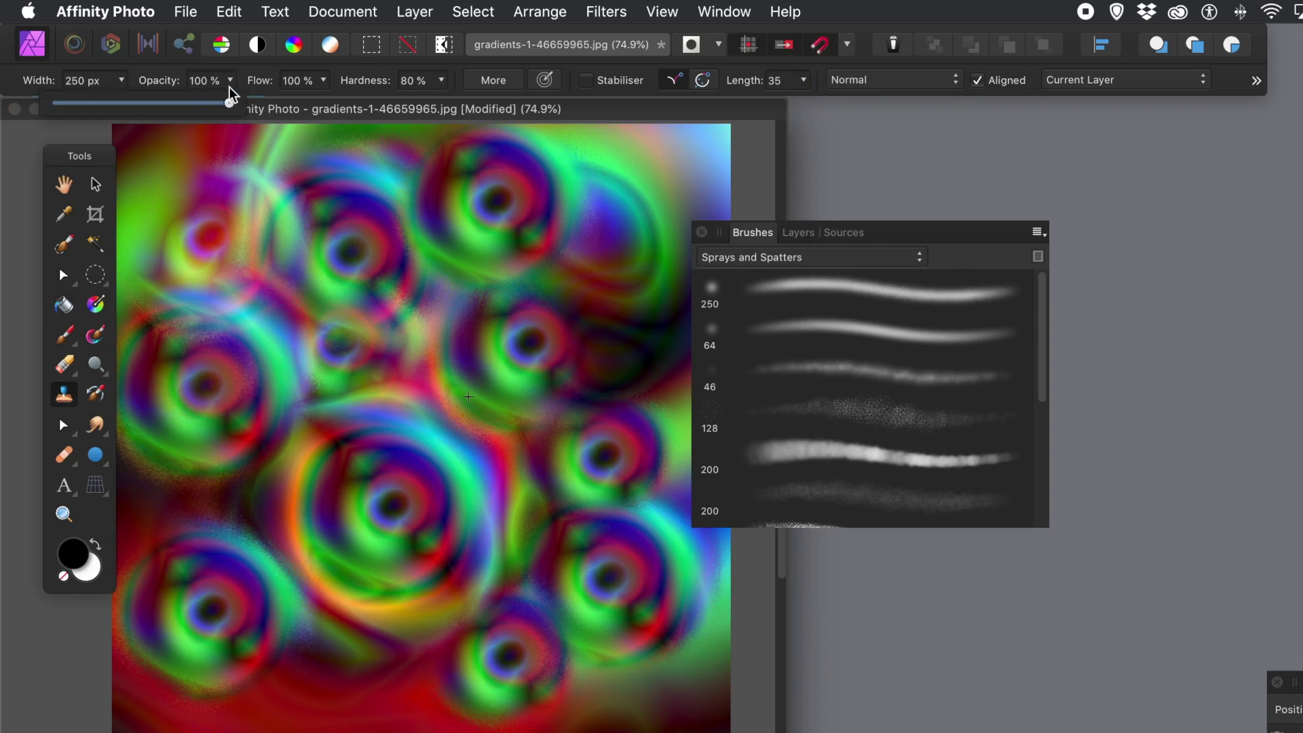
{"action": "left_click_drag", "start_coordinate": [181, 106], "coordinate": [144, 105]}
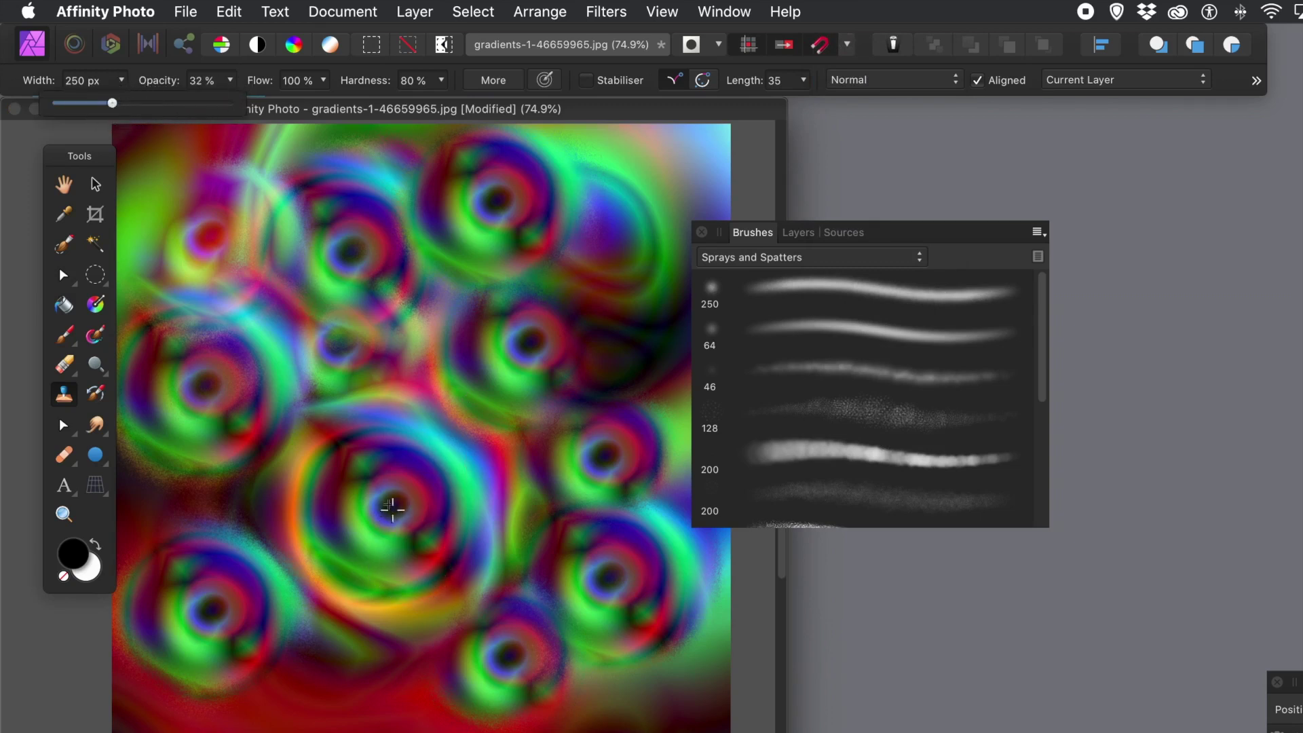
{"action": "mouse_move", "coordinate": [364, 239]}
{"action": "left_mouse_down"}
{"action": "mouse_move", "coordinate": [401, 309]}
{"action": "mouse_move", "coordinate": [434, 272]}
{"action": "mouse_move", "coordinate": [379, 300]}
{"action": "mouse_move", "coordinate": [436, 290]}
{"action": "mouse_move", "coordinate": [421, 258]}
{"action": "mouse_move", "coordinate": [382, 317]}
{"action": "mouse_move", "coordinate": [463, 264]}
{"action": "mouse_move", "coordinate": [403, 249]}
{"action": "mouse_move", "coordinate": [398, 309]}
{"action": "mouse_move", "coordinate": [461, 269]}
{"action": "mouse_move", "coordinate": [392, 243]}
{"action": "mouse_move", "coordinate": [368, 297]}
{"action": "mouse_move", "coordinate": [439, 259]}
{"action": "mouse_move", "coordinate": [373, 232]}
{"action": "mouse_move", "coordinate": [360, 295]}
{"action": "mouse_move", "coordinate": [440, 257]}
{"action": "mouse_move", "coordinate": [364, 239]}
{"action": "mouse_move", "coordinate": [347, 314]}
{"action": "mouse_move", "coordinate": [426, 247]}
{"action": "mouse_move", "coordinate": [355, 230]}
{"action": "mouse_move", "coordinate": [336, 300]}
{"action": "mouse_move", "coordinate": [429, 244]}
{"action": "mouse_move", "coordinate": [353, 237]}
{"action": "mouse_move", "coordinate": [340, 311]}
{"action": "mouse_move", "coordinate": [424, 250]}
{"action": "mouse_move", "coordinate": [381, 222]}
{"action": "mouse_move", "coordinate": [490, 146]}
{"action": "mouse_move", "coordinate": [471, 154]}
{"action": "mouse_move", "coordinate": [461, 173]}
{"action": "mouse_move", "coordinate": [594, 159]}
{"action": "left_mouse_up"}
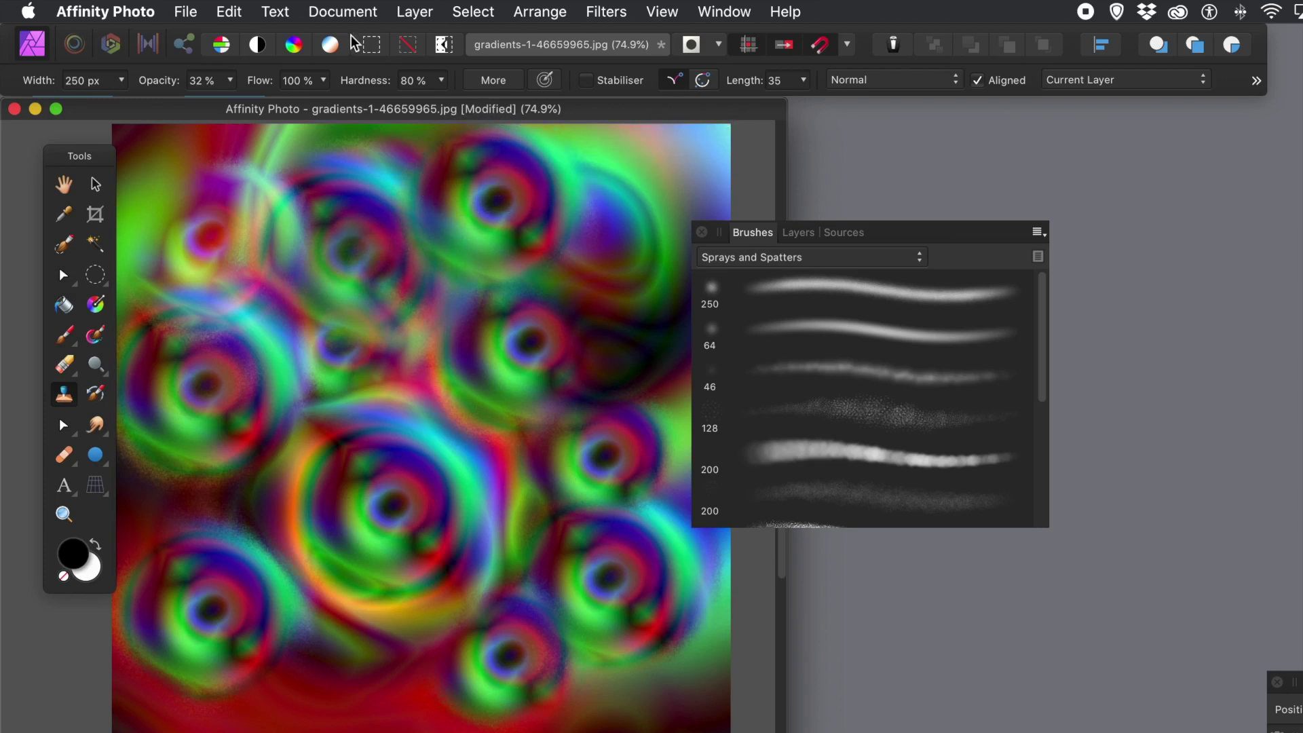
Restore the clone brush opacity to 100%.
{"action": "left_click", "coordinate": [230, 81]}
{"action": "left_click_drag", "start_coordinate": [233, 105], "coordinate": [321, 105]}
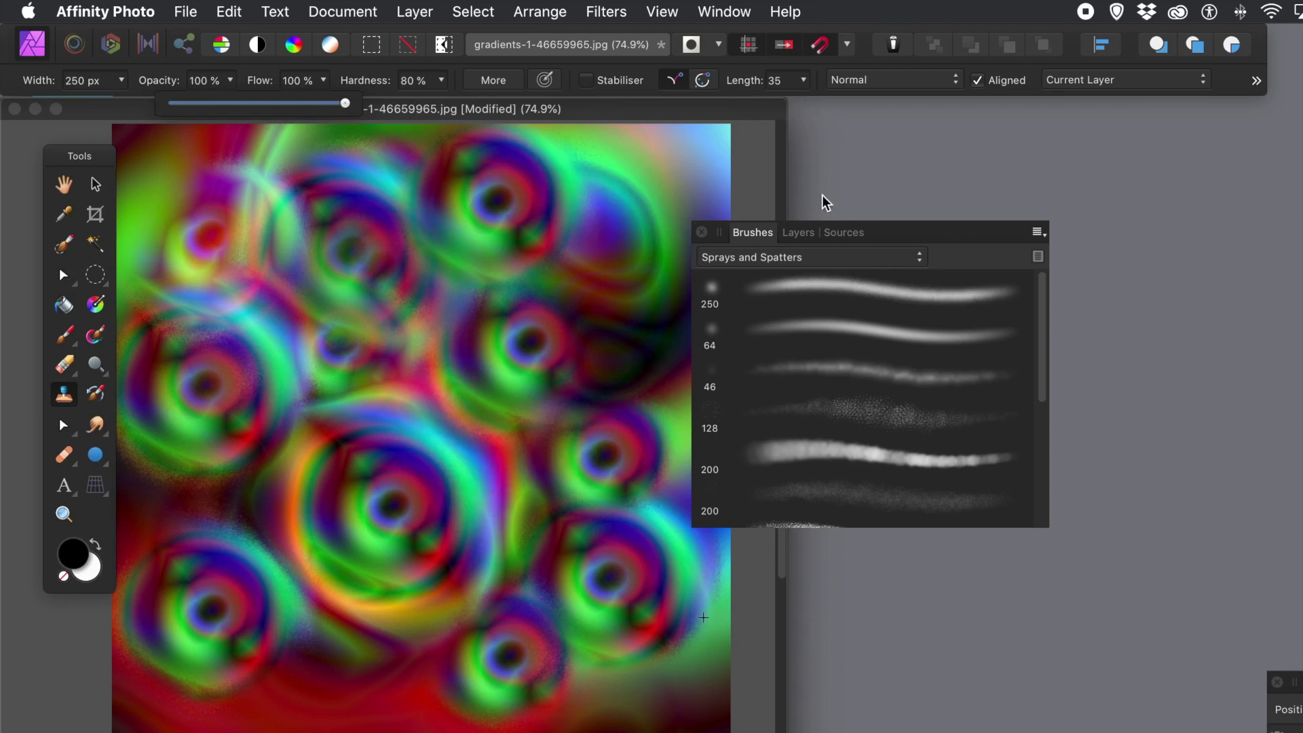
Add a new pixel layer and set the clone brush to sample from Current Layer & Below.
{"action": "left_click", "coordinate": [415, 11]}
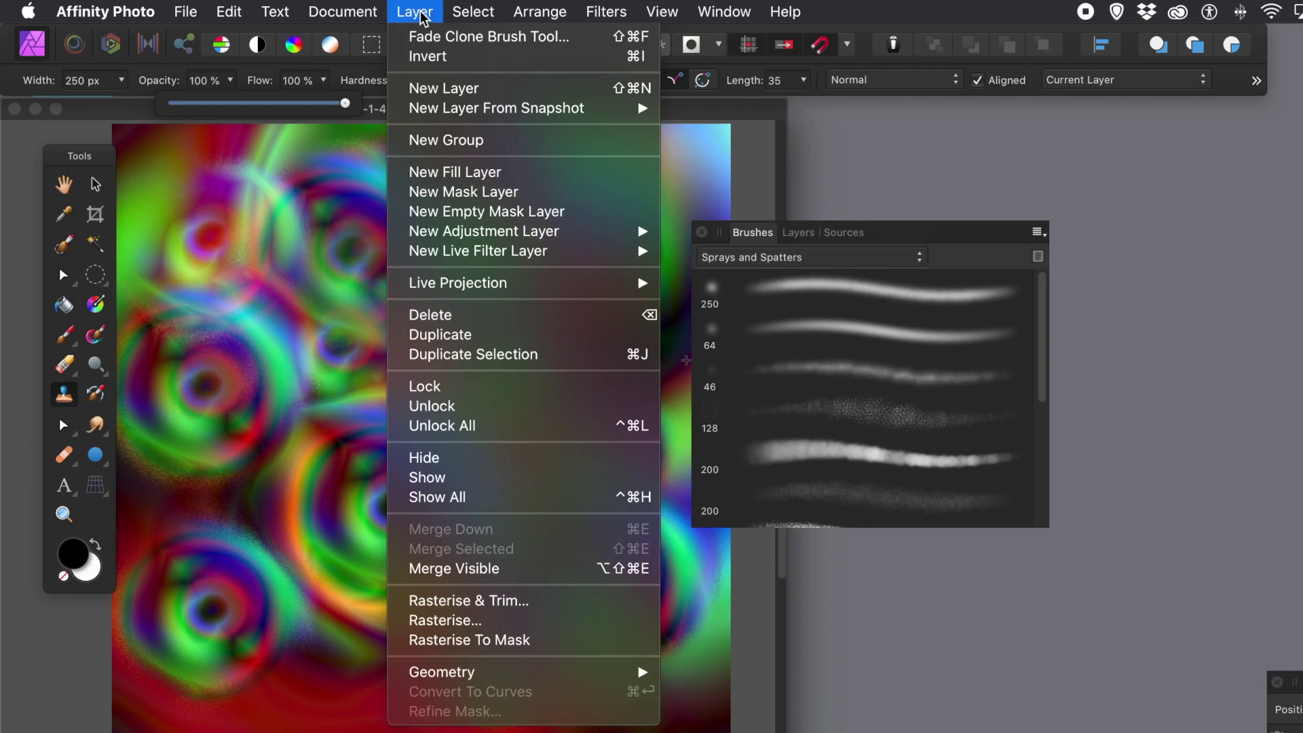
{"action": "left_click", "coordinate": [435, 89]}
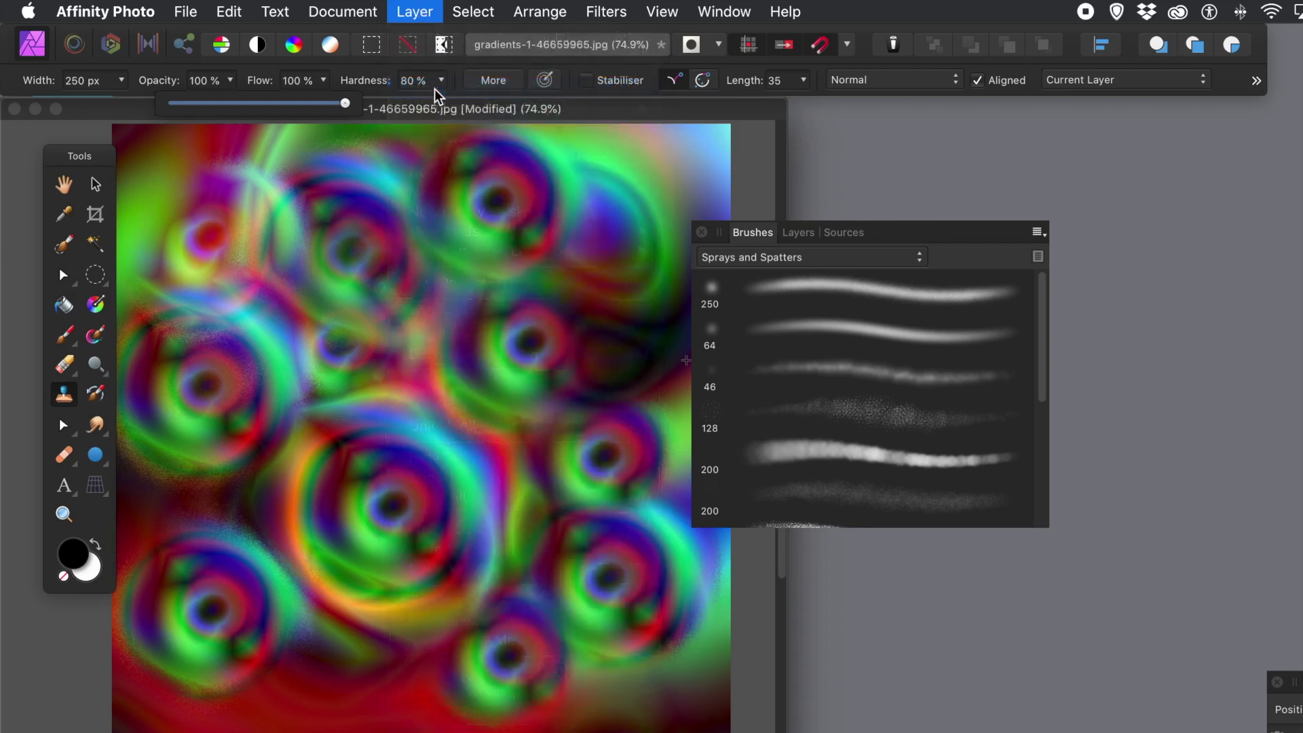
{"action": "left_click", "coordinate": [1084, 83]}
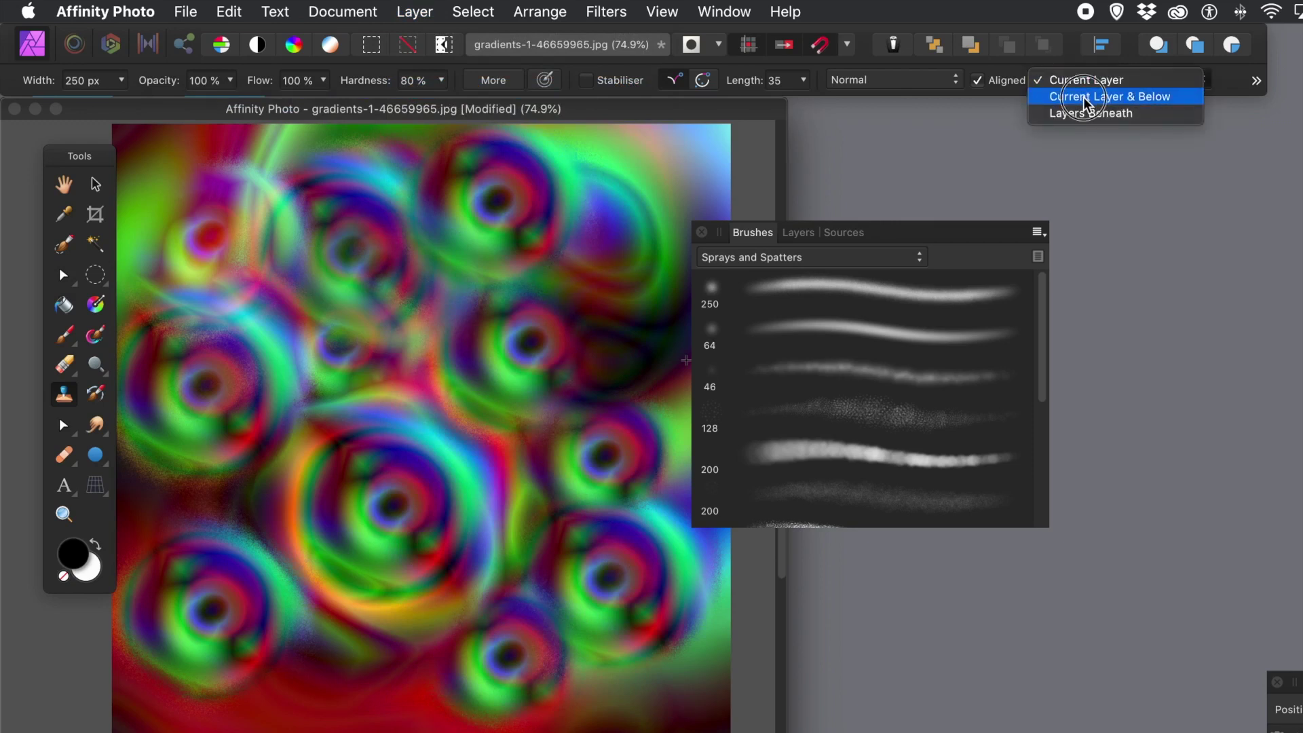
{"action": "left_click", "coordinate": [1085, 98]}
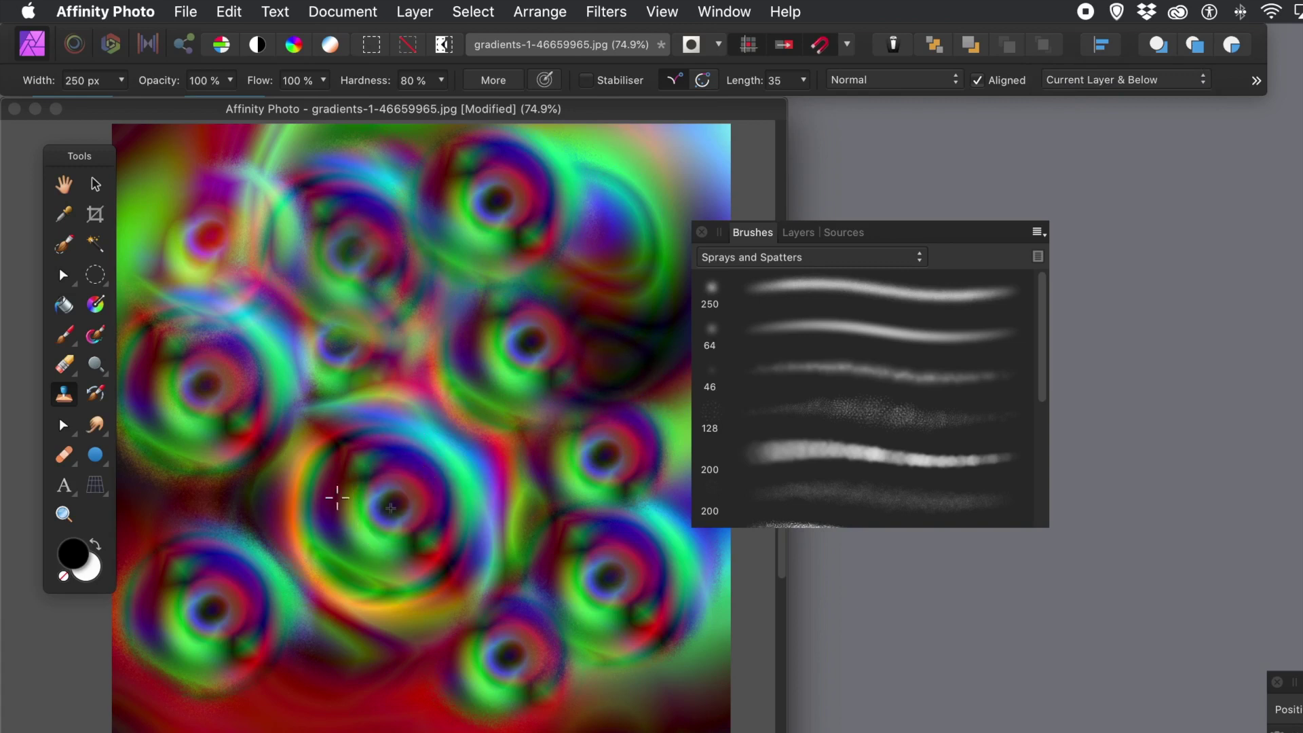
Clone the main rings onto the new layer above, to the right and to the upper right of the original.
{"action": "left_click", "coordinate": [394, 506], "text": "alt"}
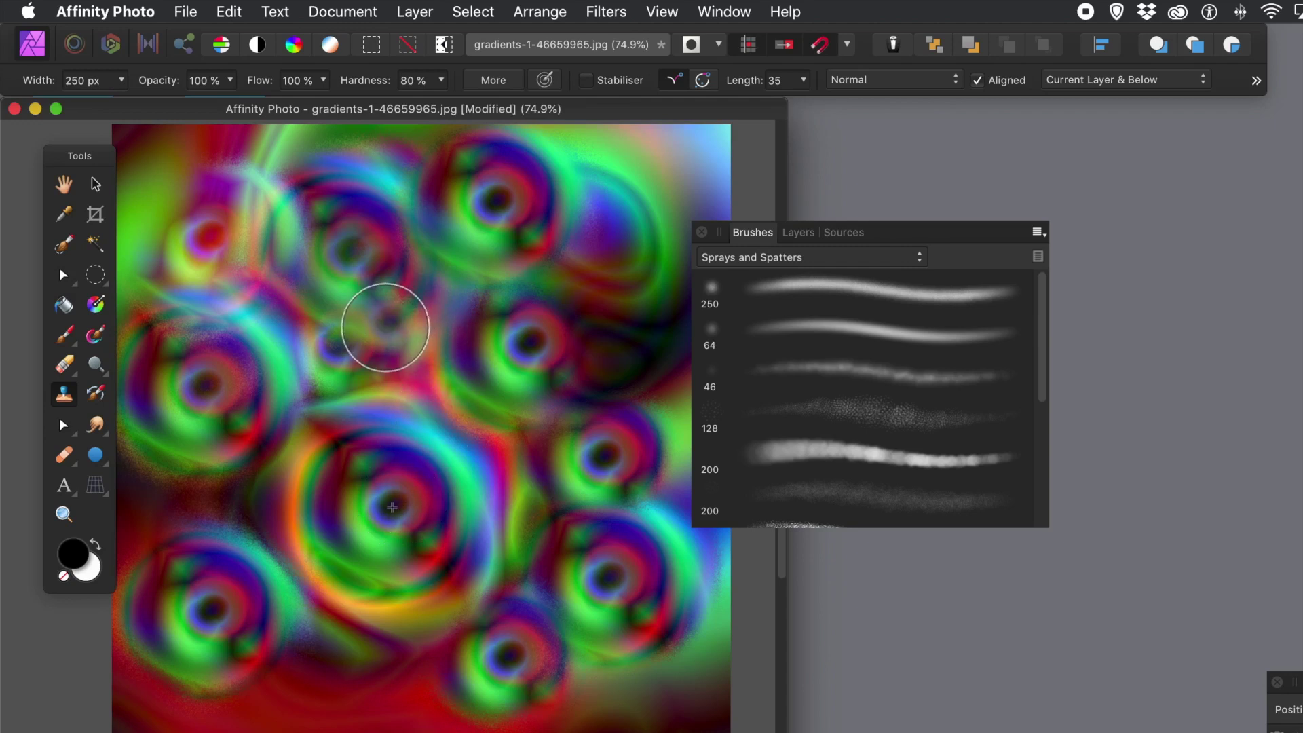
{"action": "mouse_move", "coordinate": [376, 292]}
{"action": "left_mouse_down"}
{"action": "mouse_move", "coordinate": [453, 273]}
{"action": "mouse_move", "coordinate": [391, 242]}
{"action": "mouse_move", "coordinate": [438, 314]}
{"action": "mouse_move", "coordinate": [454, 271]}
{"action": "mouse_move", "coordinate": [370, 249]}
{"action": "mouse_move", "coordinate": [425, 298]}
{"action": "mouse_move", "coordinate": [455, 231]}
{"action": "mouse_move", "coordinate": [368, 254]}
{"action": "mouse_move", "coordinate": [432, 316]}
{"action": "mouse_move", "coordinate": [453, 234]}
{"action": "mouse_move", "coordinate": [349, 271]}
{"action": "mouse_move", "coordinate": [429, 318]}
{"action": "mouse_move", "coordinate": [471, 206]}
{"action": "mouse_move", "coordinate": [388, 232]}
{"action": "mouse_move", "coordinate": [423, 321]}
{"action": "mouse_move", "coordinate": [476, 251]}
{"action": "mouse_move", "coordinate": [383, 241]}
{"action": "mouse_move", "coordinate": [410, 315]}
{"action": "mouse_move", "coordinate": [470, 258]}
{"action": "mouse_move", "coordinate": [417, 258]}
{"action": "mouse_move", "coordinate": [507, 294]}
{"action": "left_mouse_up"}
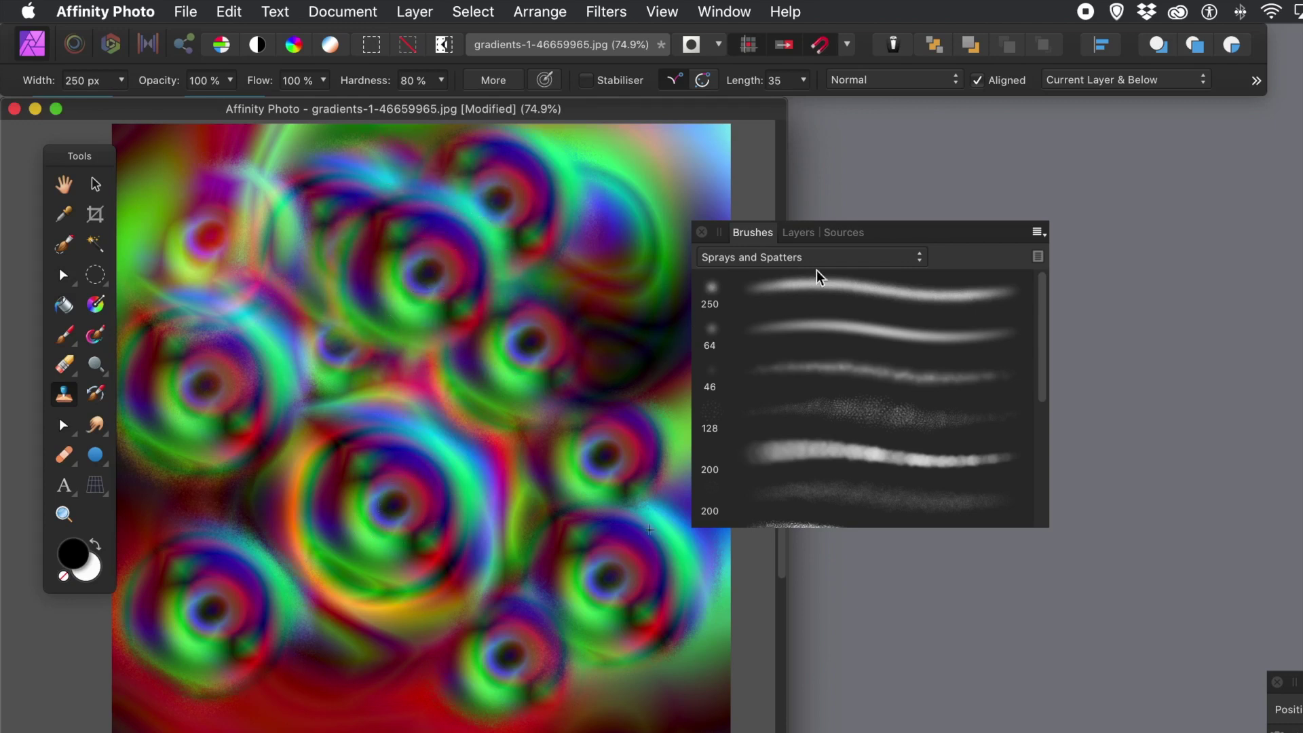
{"action": "left_click", "coordinate": [798, 235]}
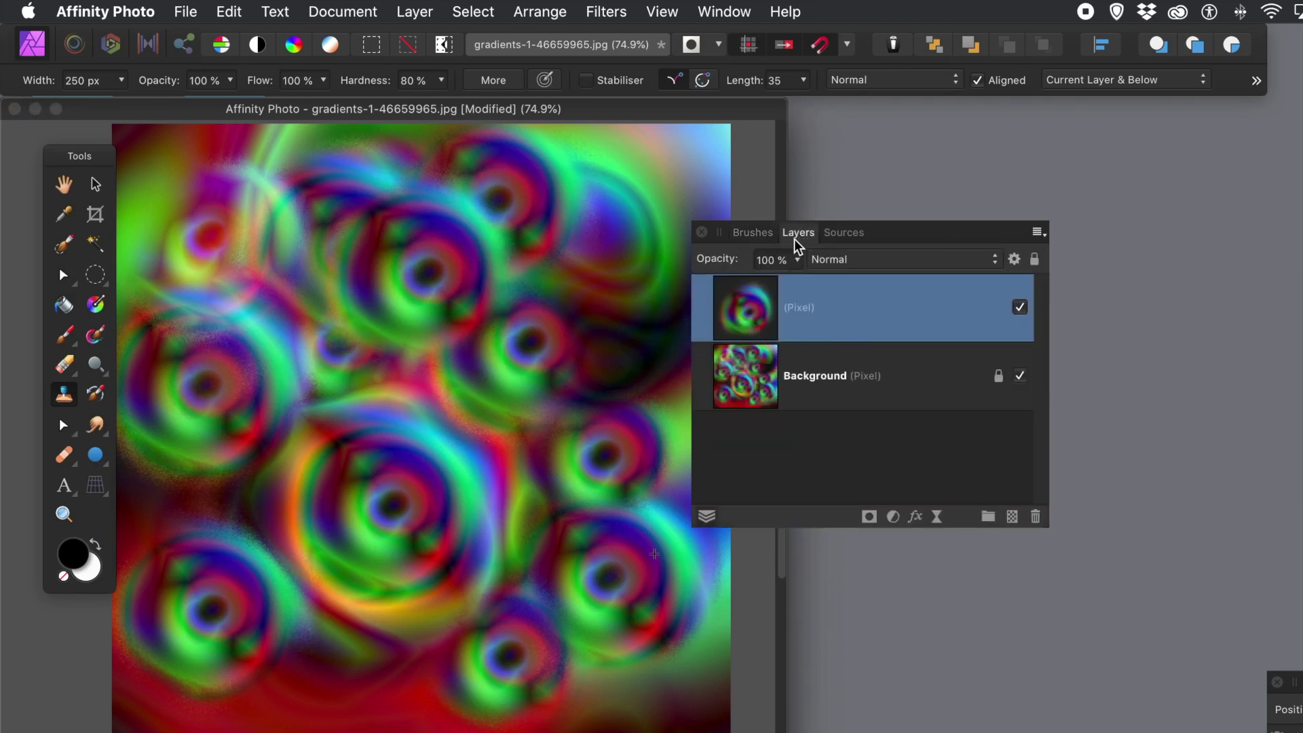
{"action": "left_click", "coordinate": [393, 508], "text": "alt"}
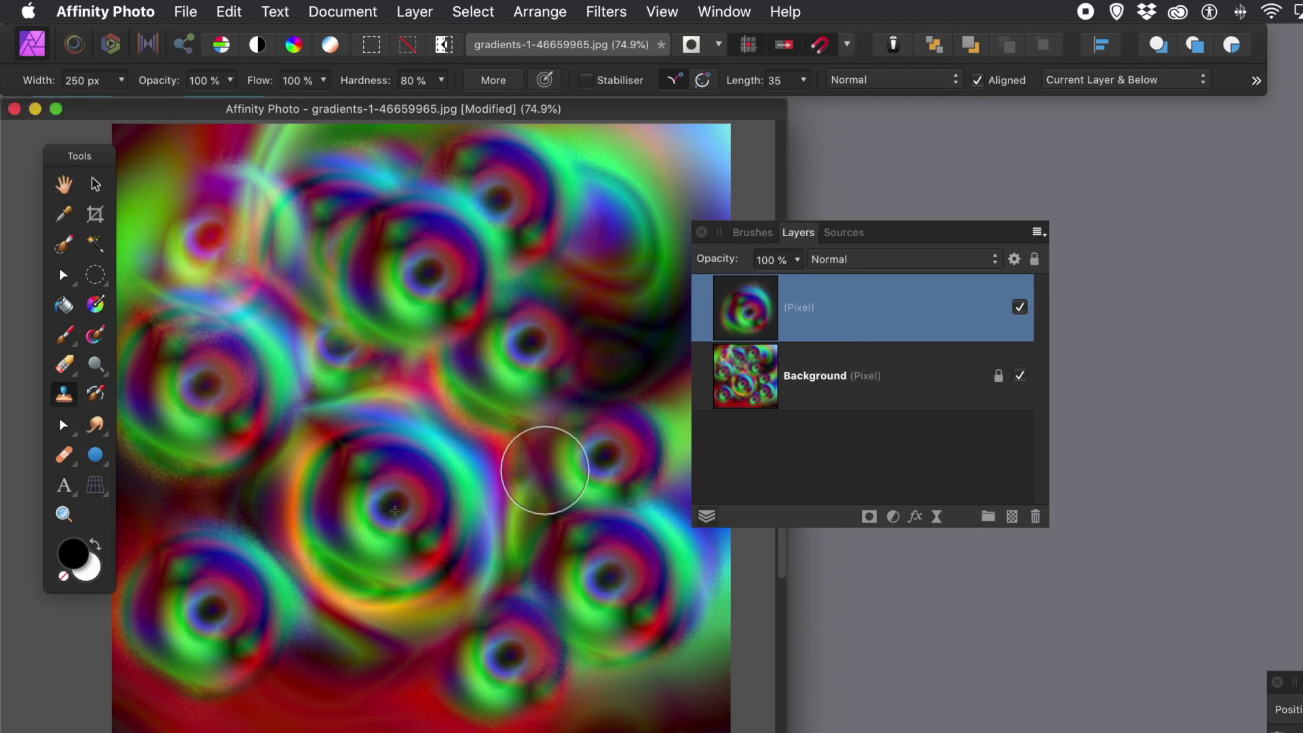
{"action": "mouse_move", "coordinate": [530, 466]}
{"action": "left_mouse_down"}
{"action": "mouse_move", "coordinate": [562, 428]}
{"action": "mouse_move", "coordinate": [584, 472]}
{"action": "mouse_move", "coordinate": [489, 471]}
{"action": "mouse_move", "coordinate": [544, 393]}
{"action": "mouse_move", "coordinate": [597, 465]}
{"action": "mouse_move", "coordinate": [539, 495]}
{"action": "mouse_move", "coordinate": [541, 436]}
{"action": "mouse_move", "coordinate": [685, 401]}
{"action": "left_mouse_up"}
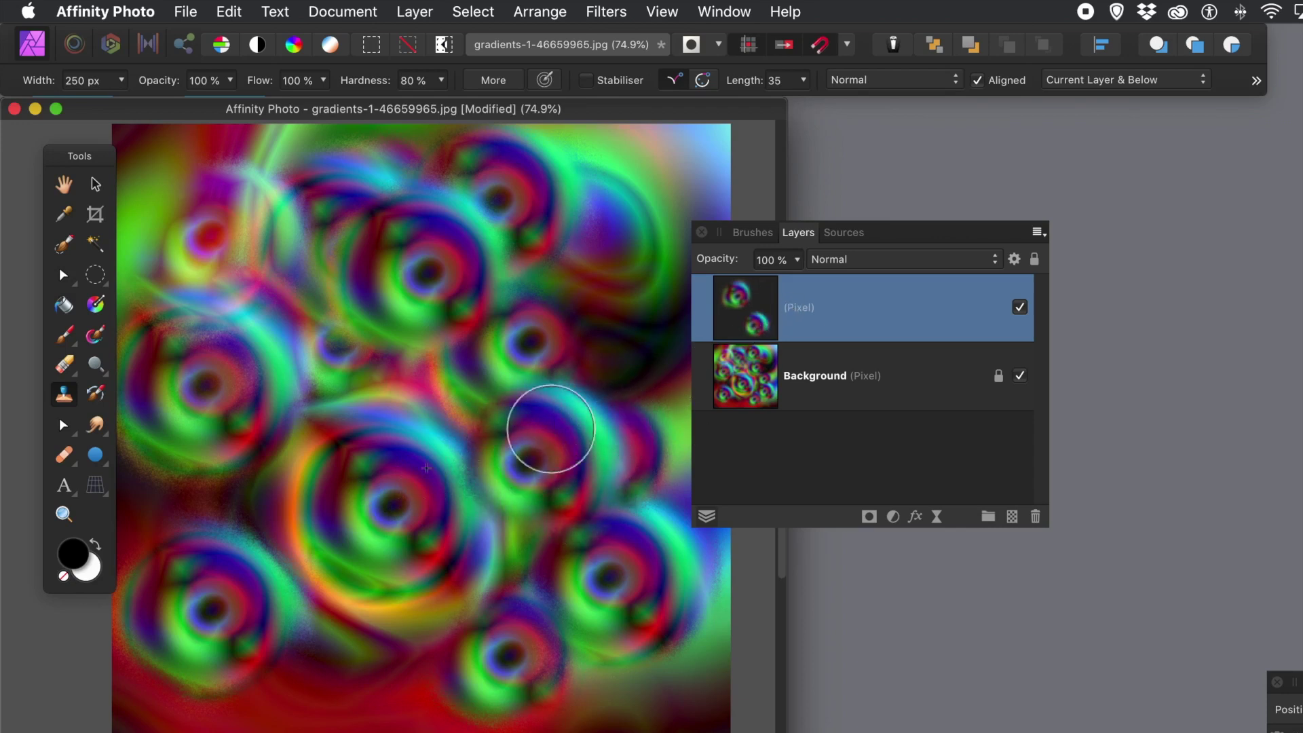
{"action": "left_click", "coordinate": [390, 510], "text": "alt"}
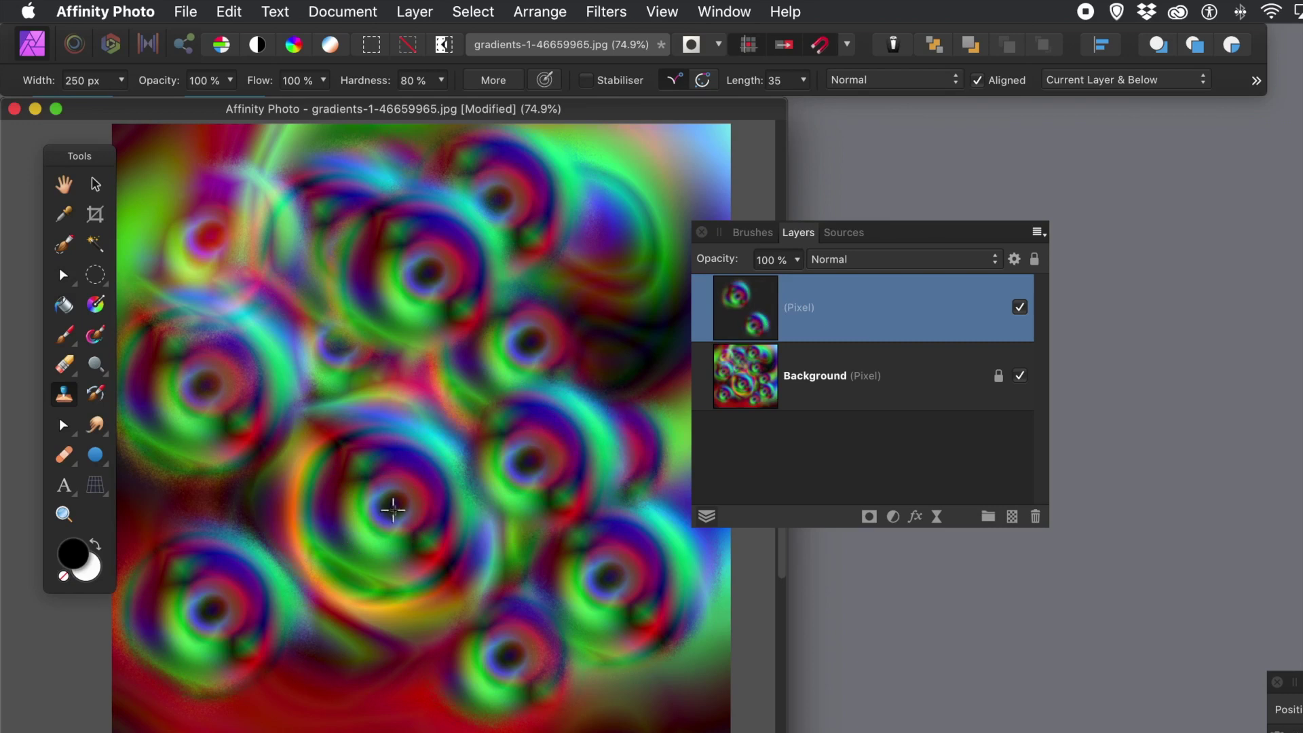
{"action": "mouse_move", "coordinate": [571, 319]}
{"action": "left_mouse_down"}
{"action": "mouse_move", "coordinate": [546, 333]}
{"action": "mouse_move", "coordinate": [585, 323]}
{"action": "mouse_move", "coordinate": [554, 299]}
{"action": "mouse_move", "coordinate": [562, 348]}
{"action": "mouse_move", "coordinate": [591, 310]}
{"action": "mouse_move", "coordinate": [572, 302]}
{"action": "mouse_move", "coordinate": [548, 329]}
{"action": "mouse_move", "coordinate": [591, 331]}
{"action": "mouse_move", "coordinate": [550, 300]}
{"action": "mouse_move", "coordinate": [528, 323]}
{"action": "mouse_move", "coordinate": [556, 401]}
{"action": "left_mouse_up"}
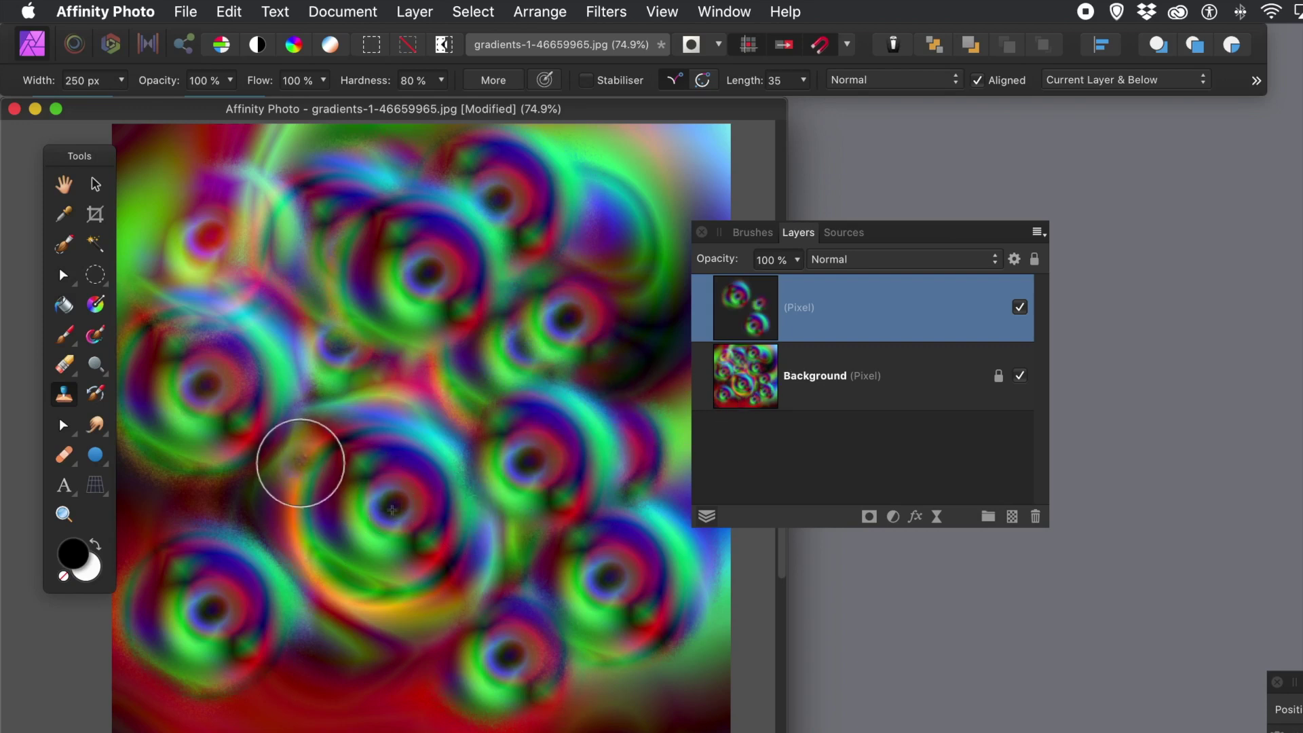
Clone further copies of the main rings onto the new layer at its upper left, lower left and left side.
{"action": "mouse_move", "coordinate": [329, 389]}
{"action": "left_mouse_down"}
{"action": "mouse_move", "coordinate": [316, 363]}
{"action": "mouse_move", "coordinate": [332, 377]}
{"action": "mouse_move", "coordinate": [348, 327]}
{"action": "mouse_move", "coordinate": [286, 369]}
{"action": "mouse_move", "coordinate": [312, 418]}
{"action": "mouse_move", "coordinate": [340, 355]}
{"action": "mouse_move", "coordinate": [291, 330]}
{"action": "mouse_move", "coordinate": [280, 404]}
{"action": "mouse_move", "coordinate": [325, 380]}
{"action": "mouse_move", "coordinate": [273, 348]}
{"action": "mouse_move", "coordinate": [281, 409]}
{"action": "mouse_move", "coordinate": [331, 398]}
{"action": "mouse_move", "coordinate": [325, 364]}
{"action": "mouse_move", "coordinate": [318, 376]}
{"action": "mouse_move", "coordinate": [399, 517]}
{"action": "left_mouse_up"}
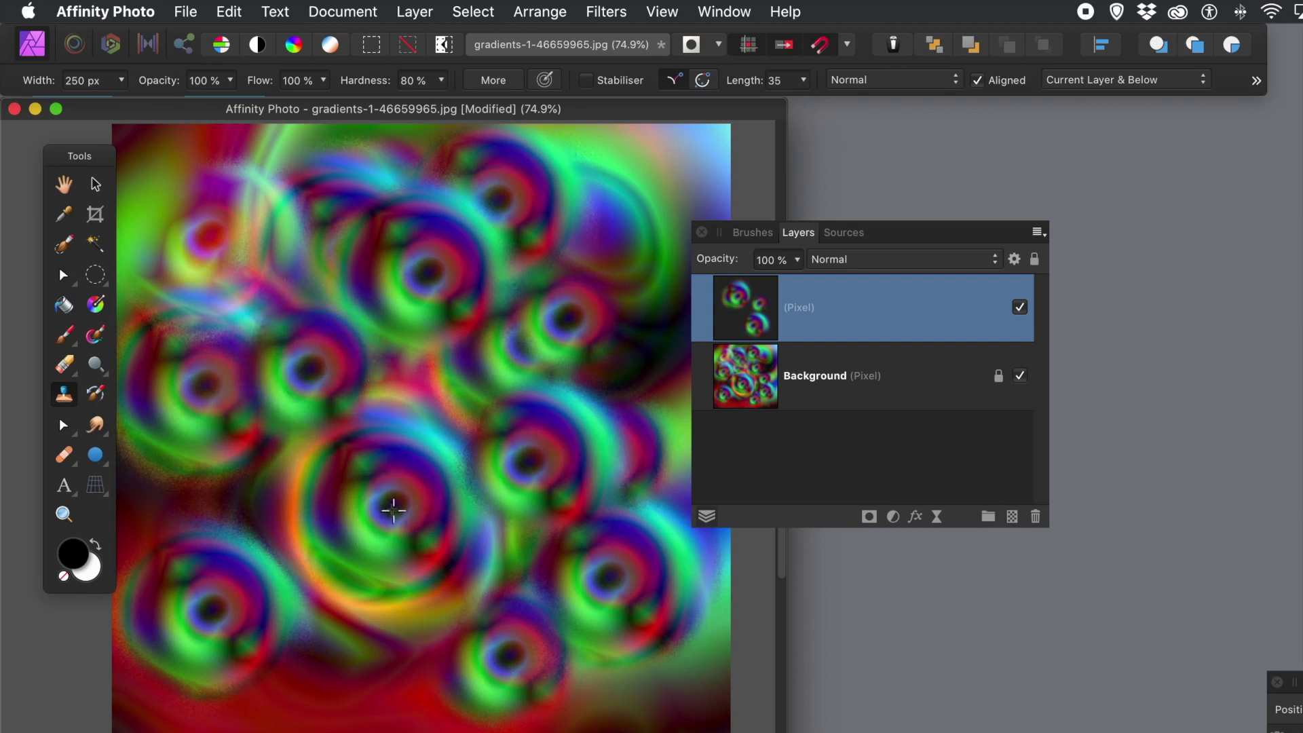
{"action": "left_click", "coordinate": [394, 511], "text": "alt"}
{"action": "mouse_move", "coordinate": [258, 629]}
{"action": "left_mouse_down"}
{"action": "mouse_move", "coordinate": [305, 649]}
{"action": "mouse_move", "coordinate": [305, 667]}
{"action": "mouse_move", "coordinate": [282, 652]}
{"action": "mouse_move", "coordinate": [340, 620]}
{"action": "mouse_move", "coordinate": [311, 666]}
{"action": "mouse_move", "coordinate": [281, 625]}
{"action": "mouse_move", "coordinate": [320, 654]}
{"action": "mouse_move", "coordinate": [314, 573]}
{"action": "left_mouse_up"}
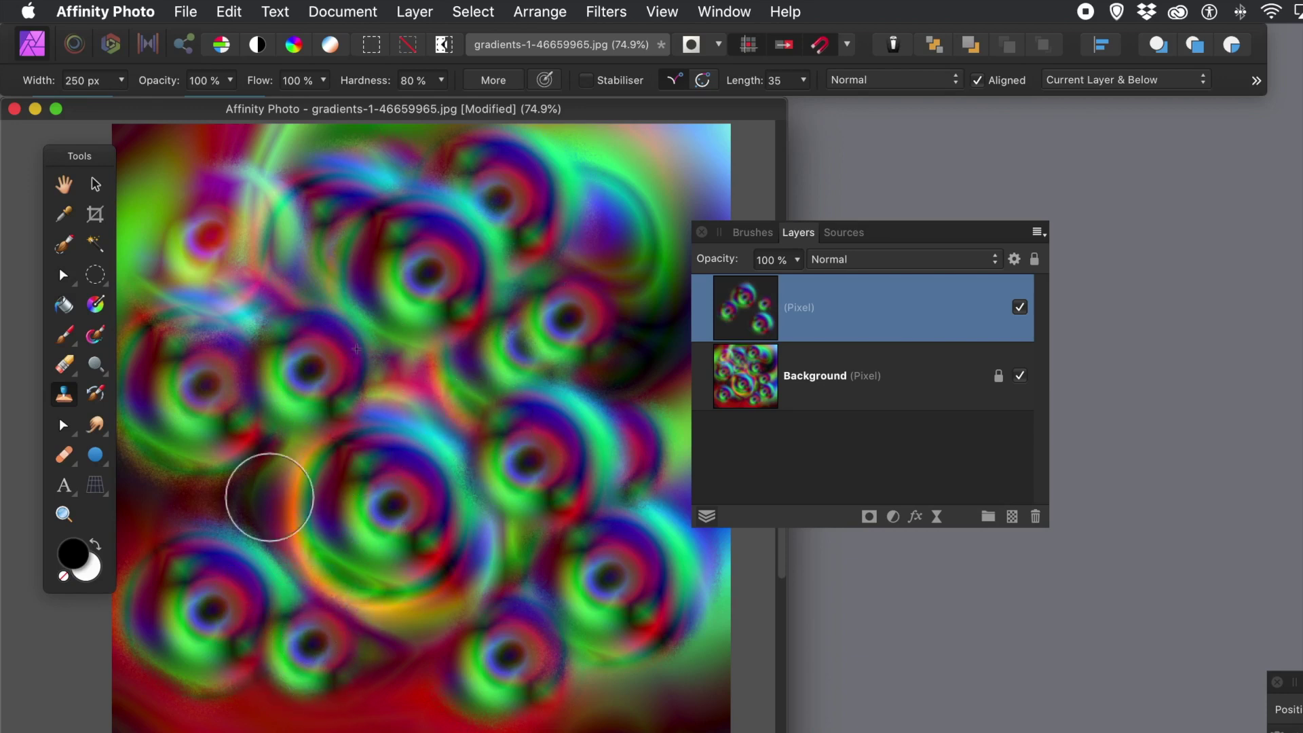
{"action": "left_click", "coordinate": [392, 513], "text": "alt"}
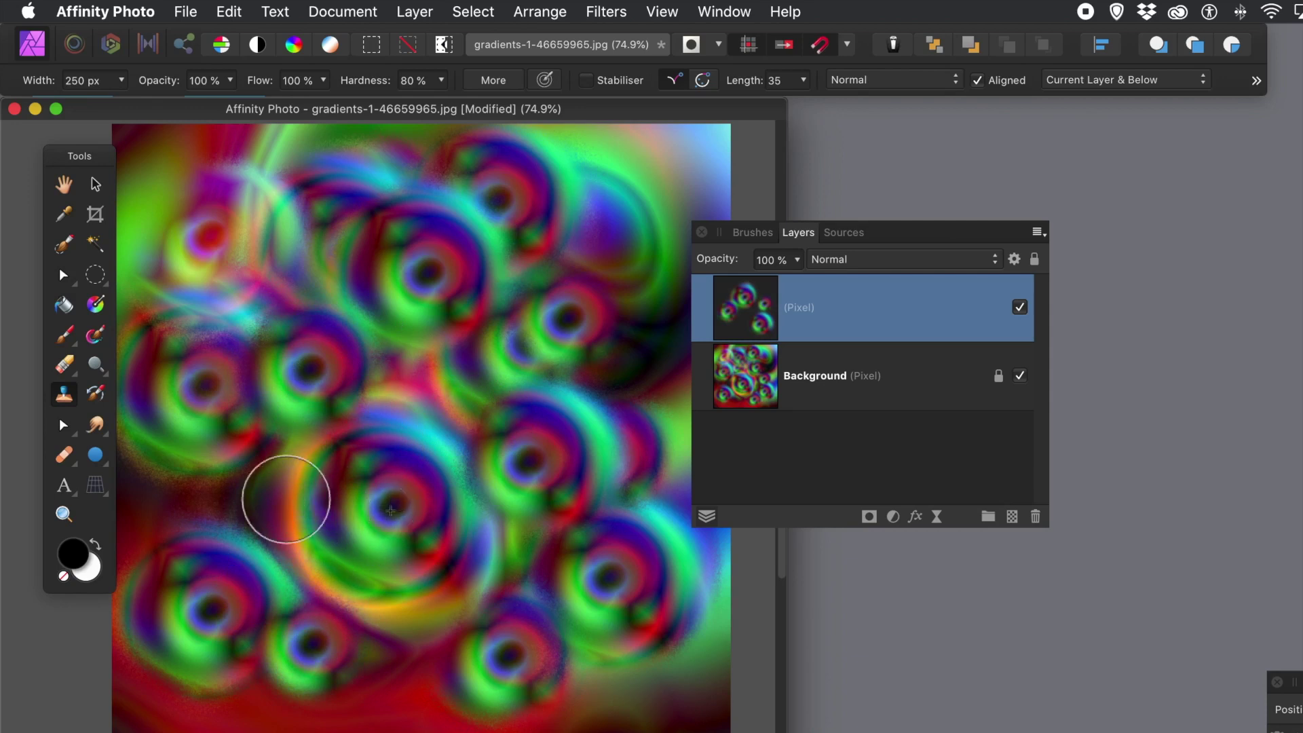
{"action": "mouse_move", "coordinate": [254, 500]}
{"action": "left_mouse_down"}
{"action": "mouse_move", "coordinate": [203, 495]}
{"action": "mouse_move", "coordinate": [274, 556]}
{"action": "mouse_move", "coordinate": [231, 497]}
{"action": "mouse_move", "coordinate": [215, 531]}
{"action": "mouse_move", "coordinate": [289, 504]}
{"action": "mouse_move", "coordinate": [270, 445]}
{"action": "mouse_move", "coordinate": [227, 520]}
{"action": "mouse_move", "coordinate": [253, 499]}
{"action": "left_mouse_up"}
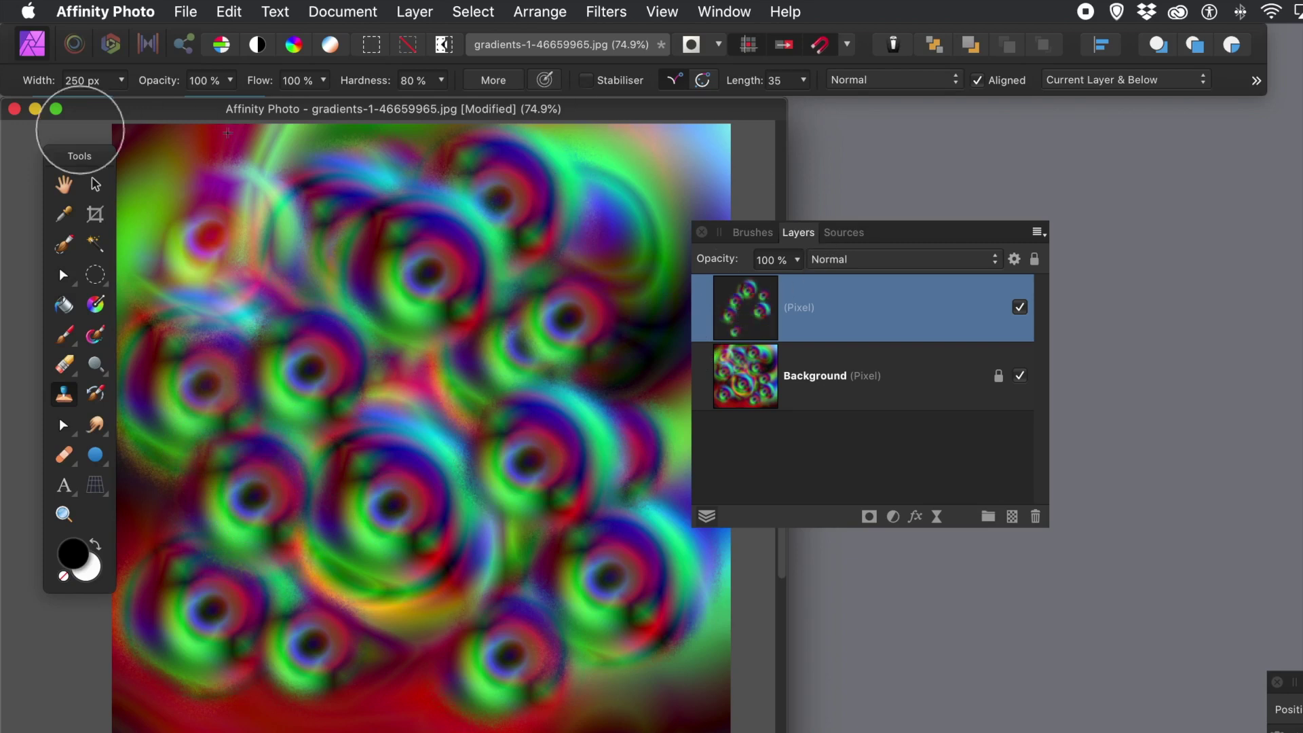
Move the layer of cloned rings slightly upward over the background.
{"action": "left_click", "coordinate": [96, 184]}
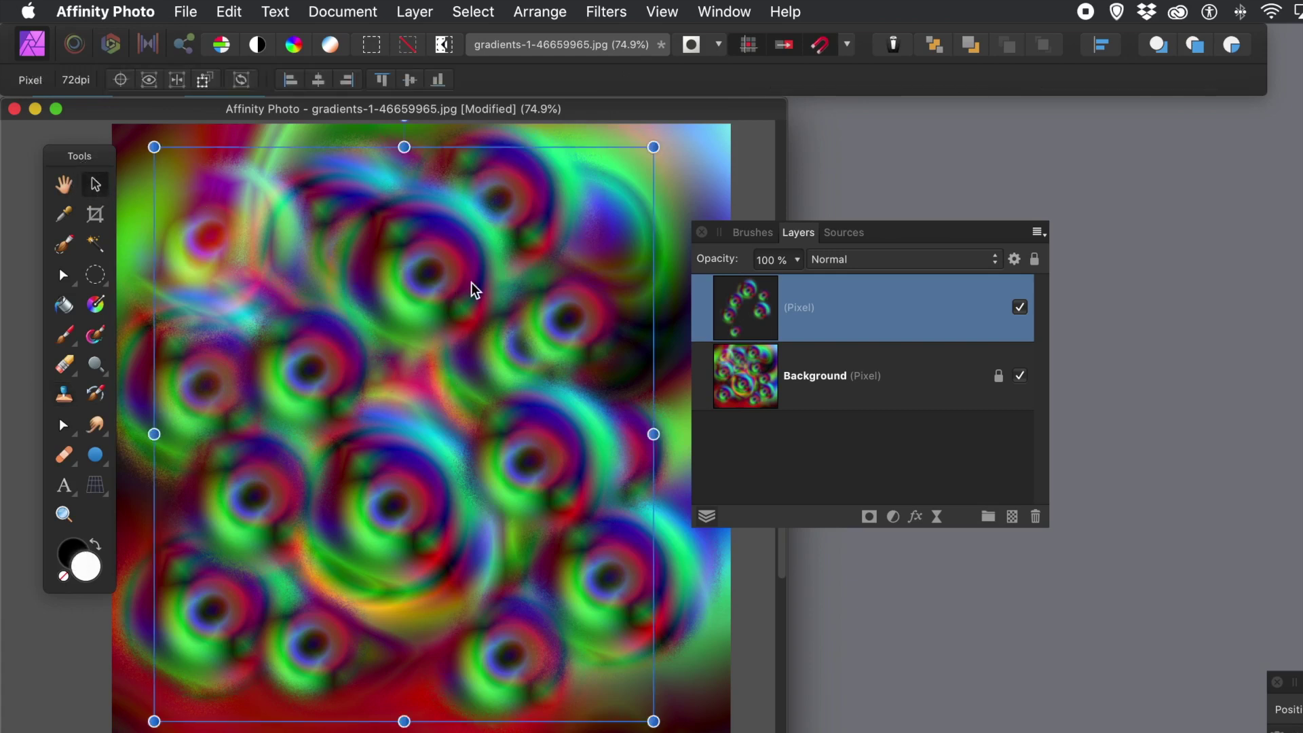
{"action": "mouse_move", "coordinate": [463, 280]}
{"action": "left_mouse_down"}
{"action": "mouse_move", "coordinate": [523, 300]}
{"action": "mouse_move", "coordinate": [451, 303]}
{"action": "mouse_move", "coordinate": [466, 273]}
{"action": "mouse_move", "coordinate": [460, 233]}
{"action": "mouse_move", "coordinate": [436, 305]}
{"action": "mouse_move", "coordinate": [480, 268]}
{"action": "mouse_move", "coordinate": [460, 267]}
{"action": "left_mouse_up"}
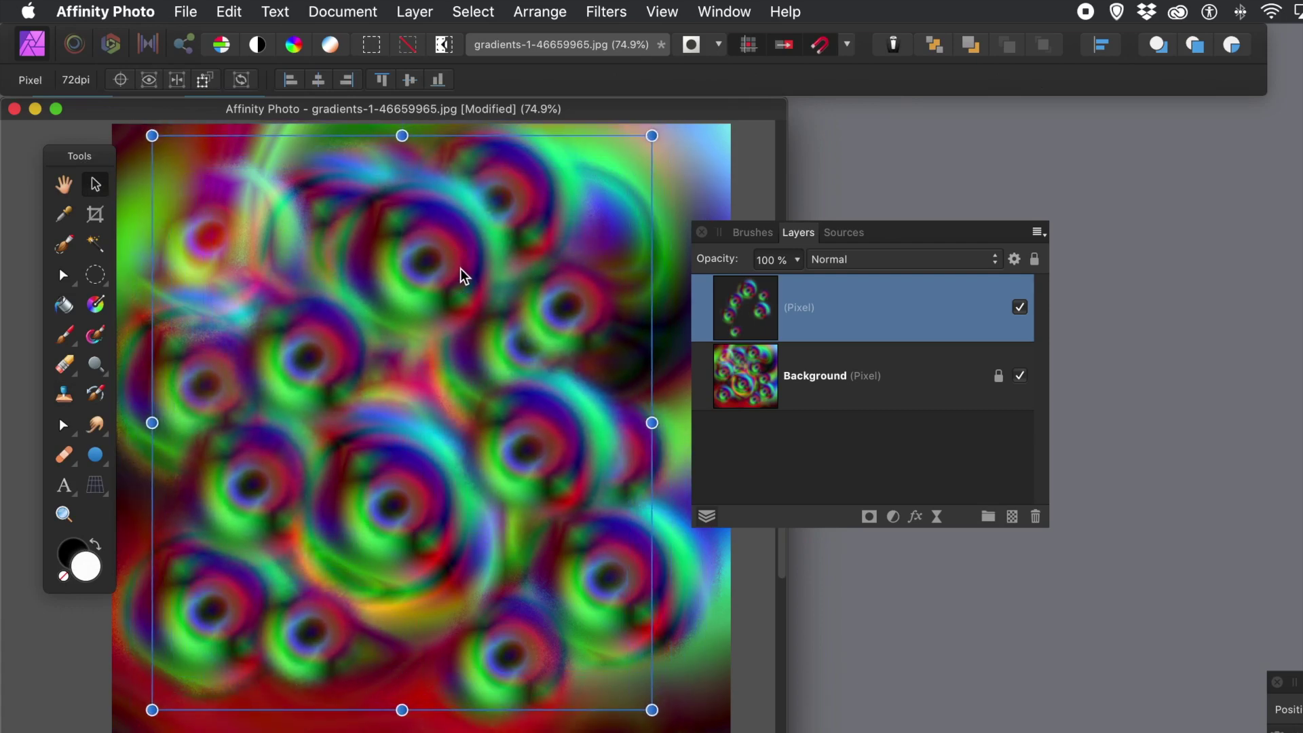
{"action": "left_click", "coordinate": [415, 13]}
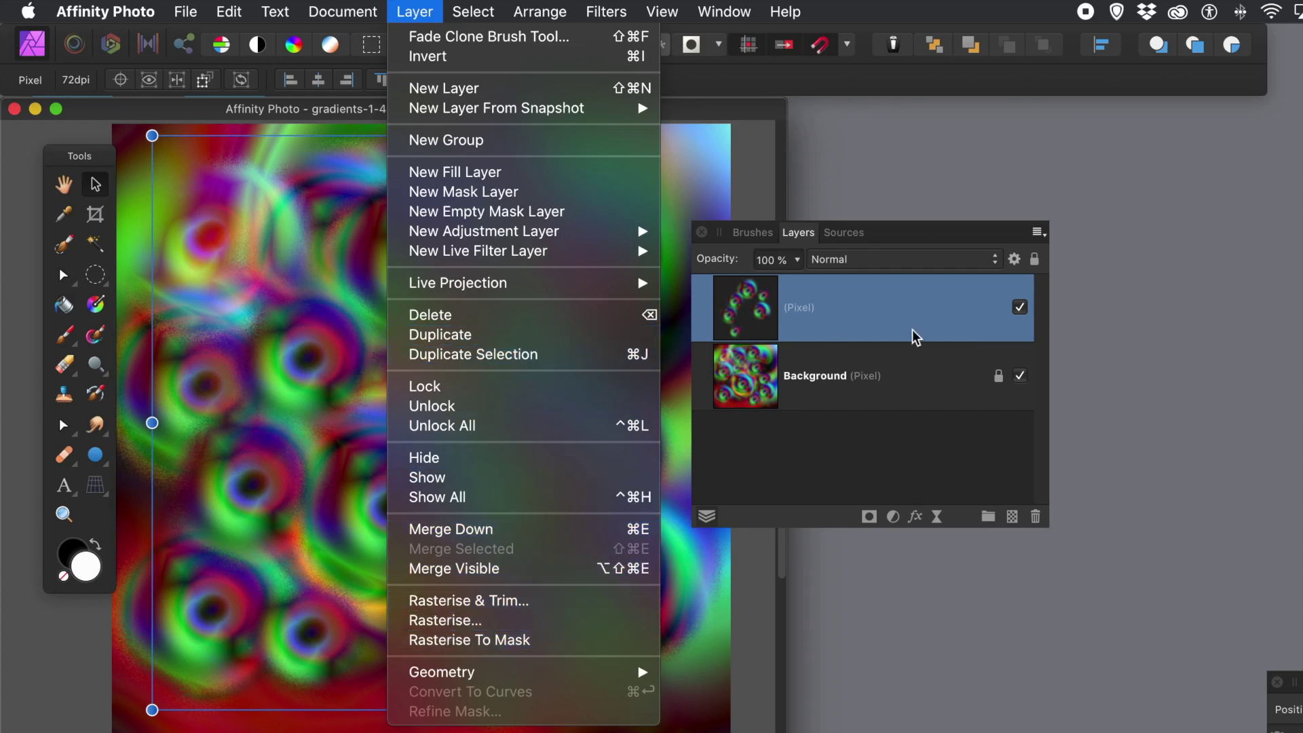
{"action": "left_click", "coordinate": [828, 436]}
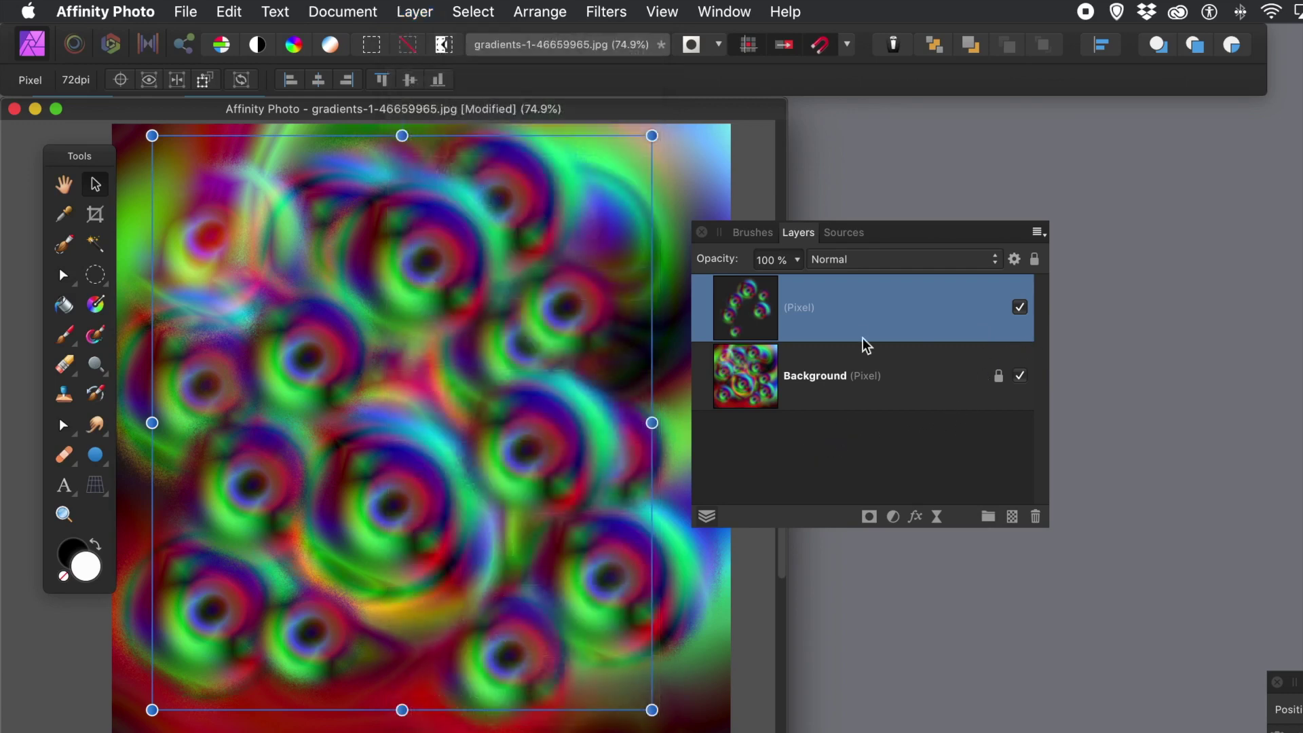
Add an outer shadow to the cloned ring layer with 4.9 px radius, 2.2 px offset and 69% intensity.
{"action": "left_click", "coordinate": [916, 519]}
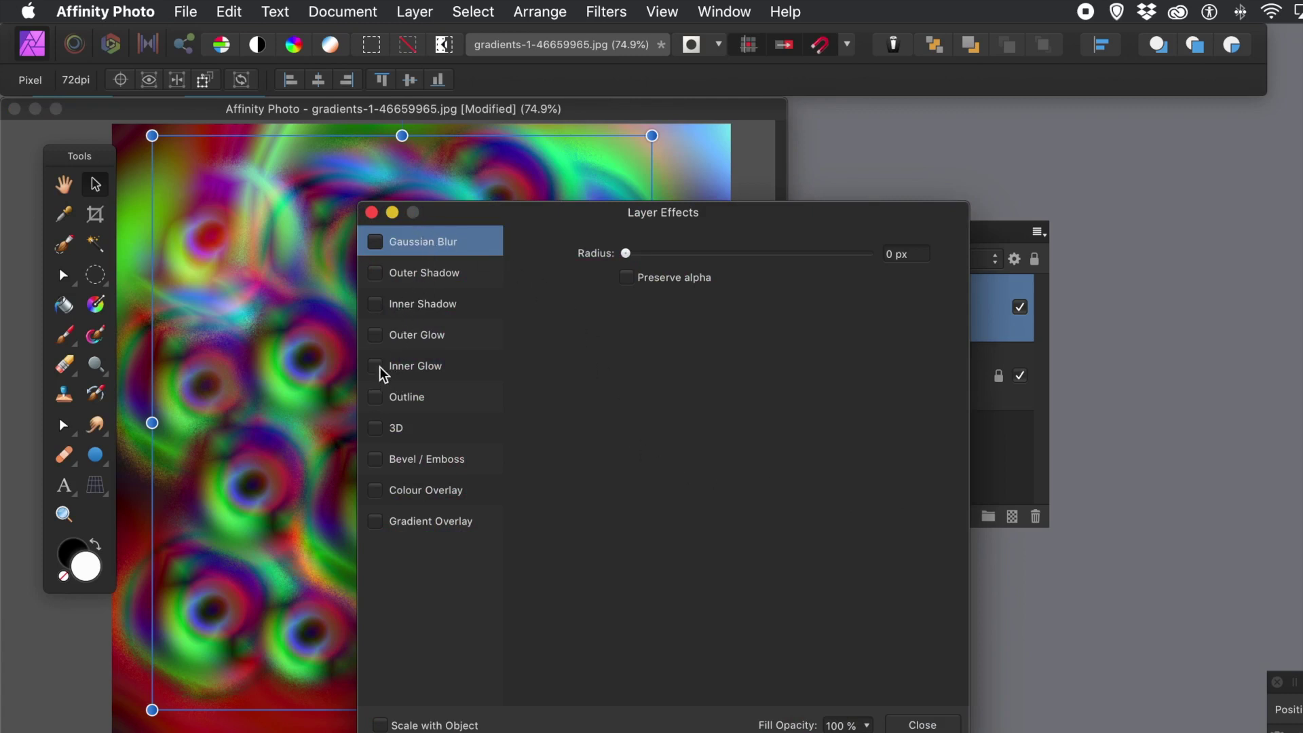
{"action": "left_click", "coordinate": [374, 275]}
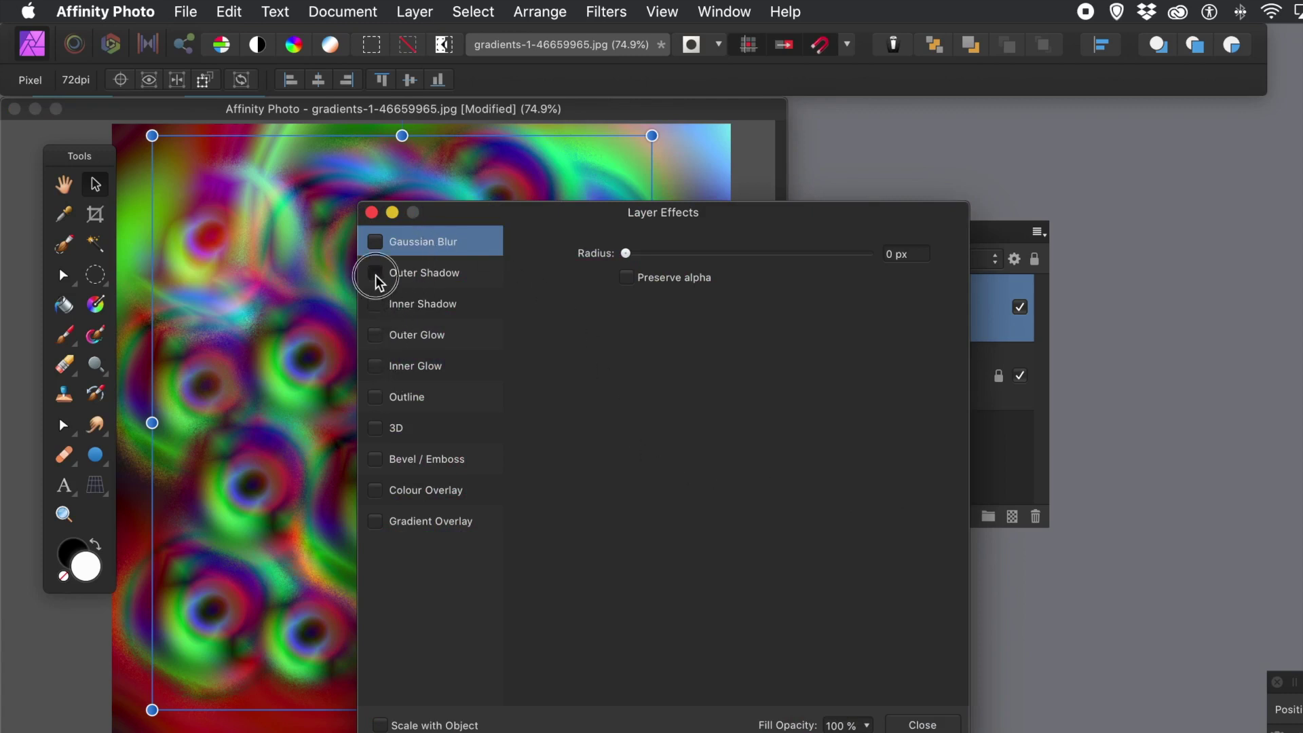
{"action": "left_click_drag", "start_coordinate": [527, 218], "coordinate": [721, 207]}
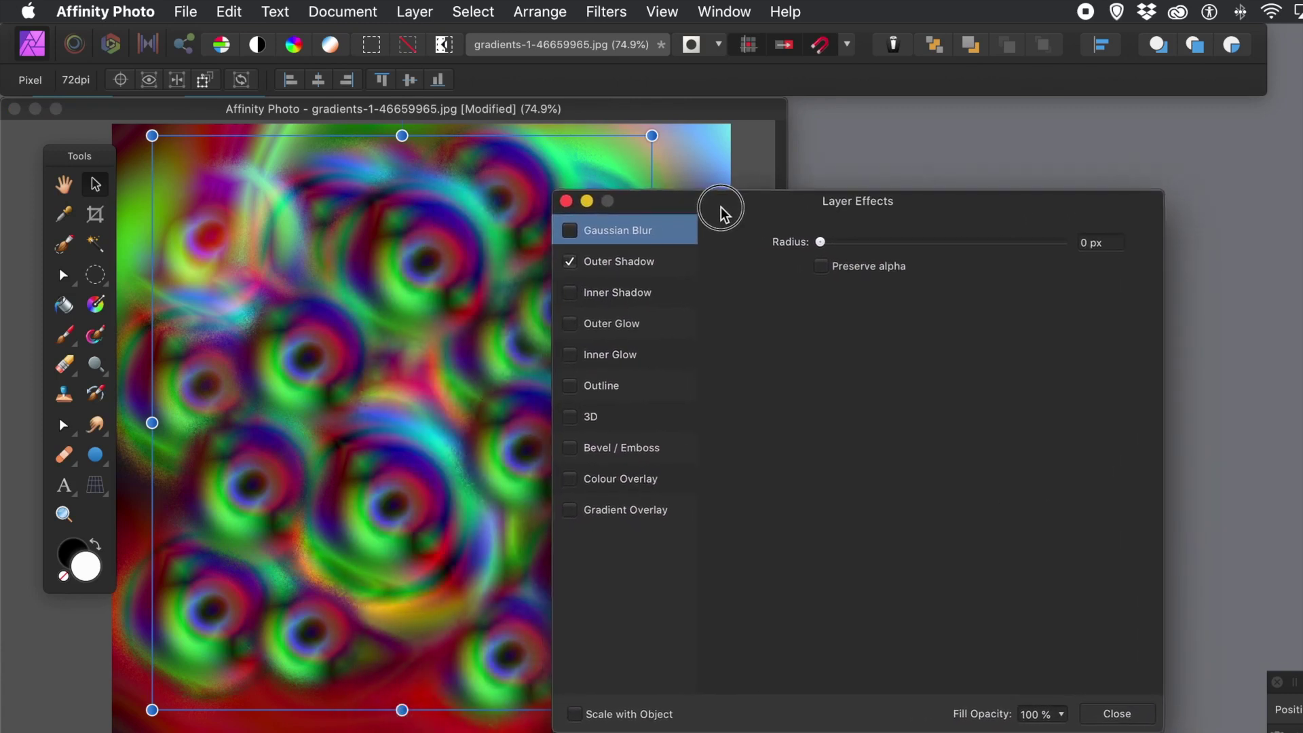
{"action": "left_click", "coordinate": [614, 266]}
{"action": "left_click_drag", "start_coordinate": [837, 292], "coordinate": [989, 348]}
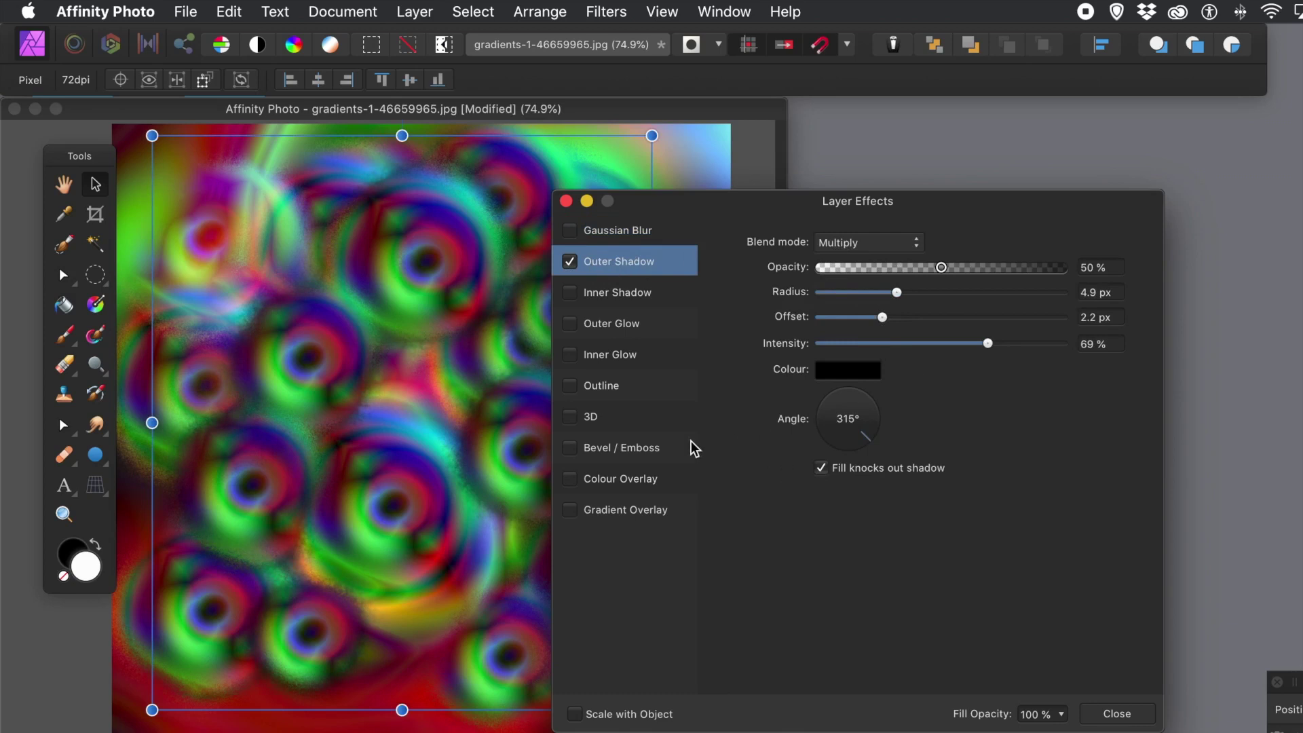
Try a 3D layer effect with a 17.2 px radius on the cloned ring layer, and undo it.
{"action": "left_click", "coordinate": [572, 416]}
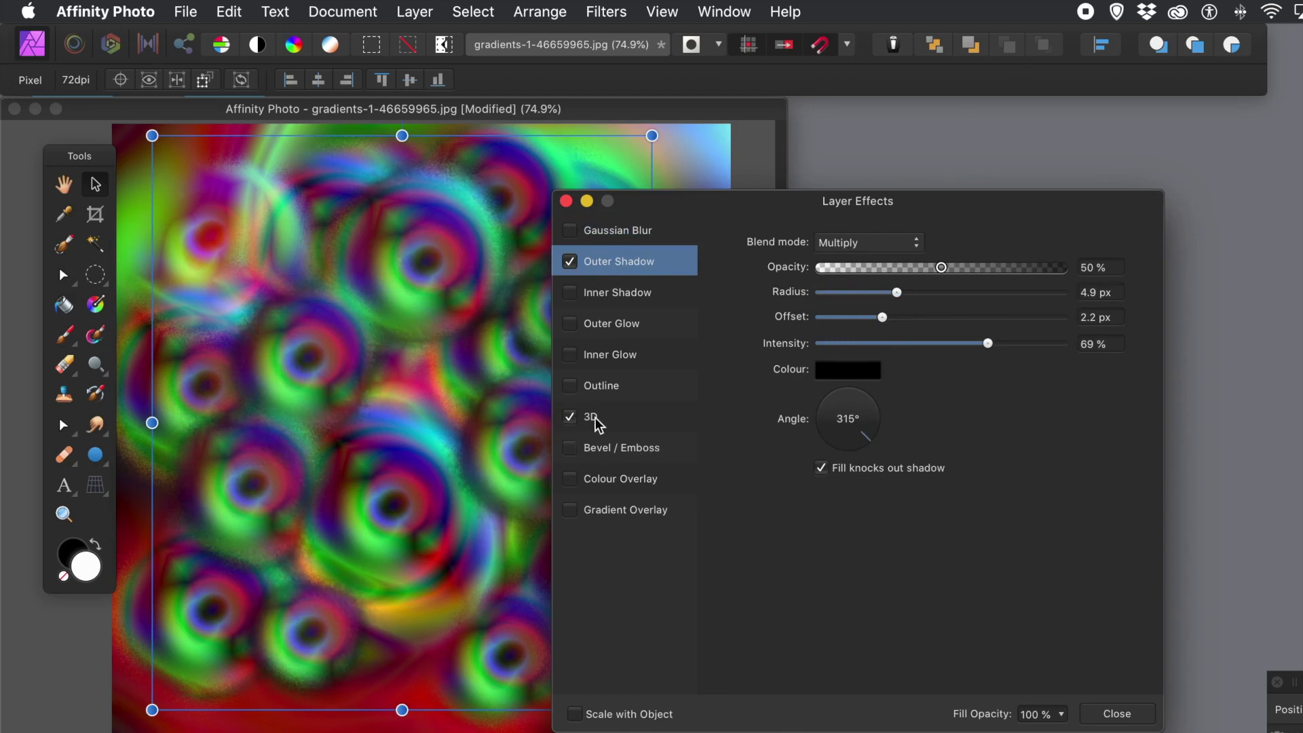
{"action": "left_click", "coordinate": [598, 417]}
{"action": "left_click_drag", "start_coordinate": [897, 243], "coordinate": [946, 243]}
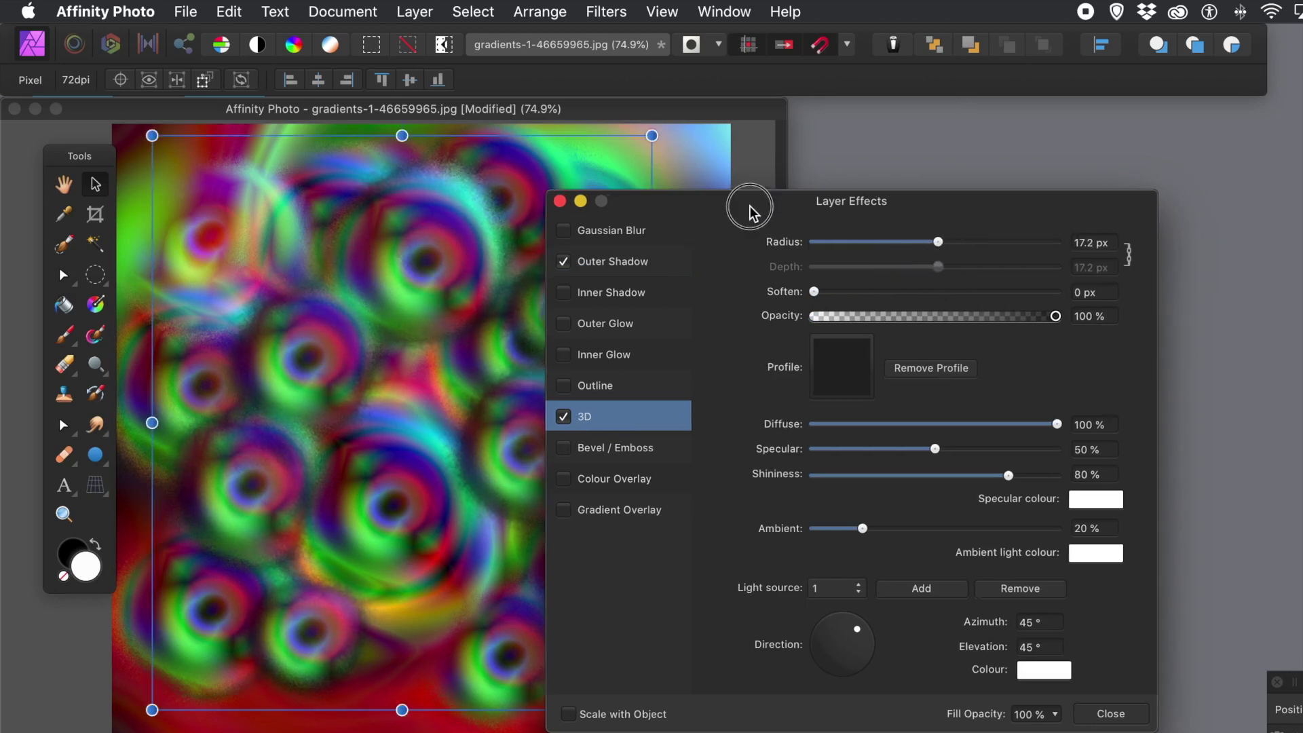
{"action": "left_click_drag", "start_coordinate": [760, 206], "coordinate": [552, 202]}
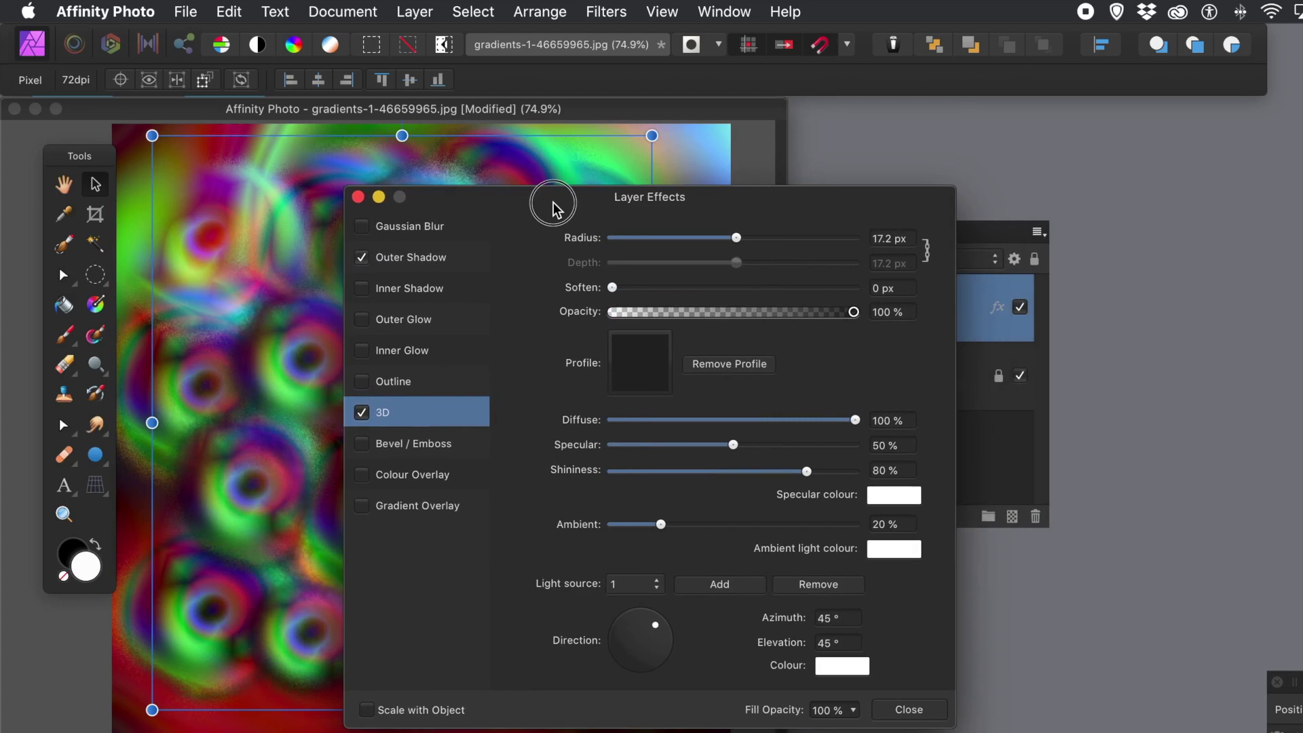
{"action": "left_click", "coordinate": [899, 710]}
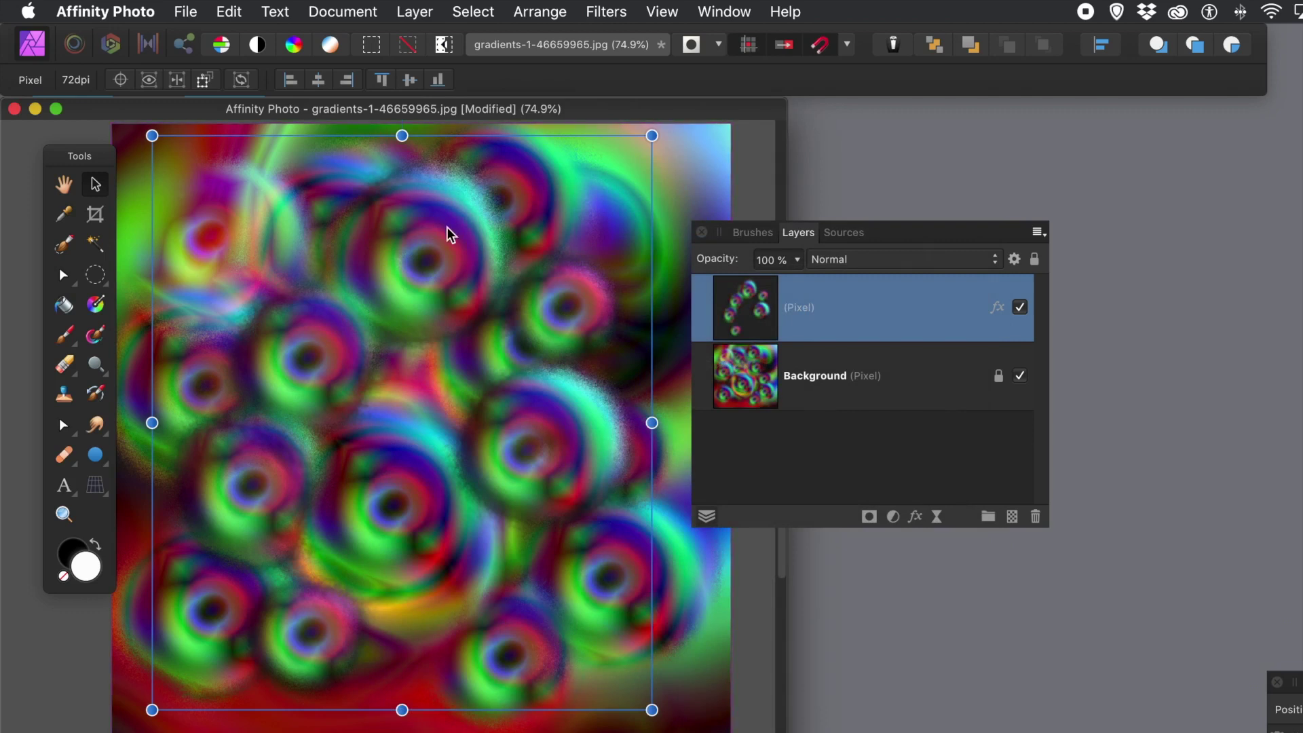
{"action": "key", "text": "super+z"}
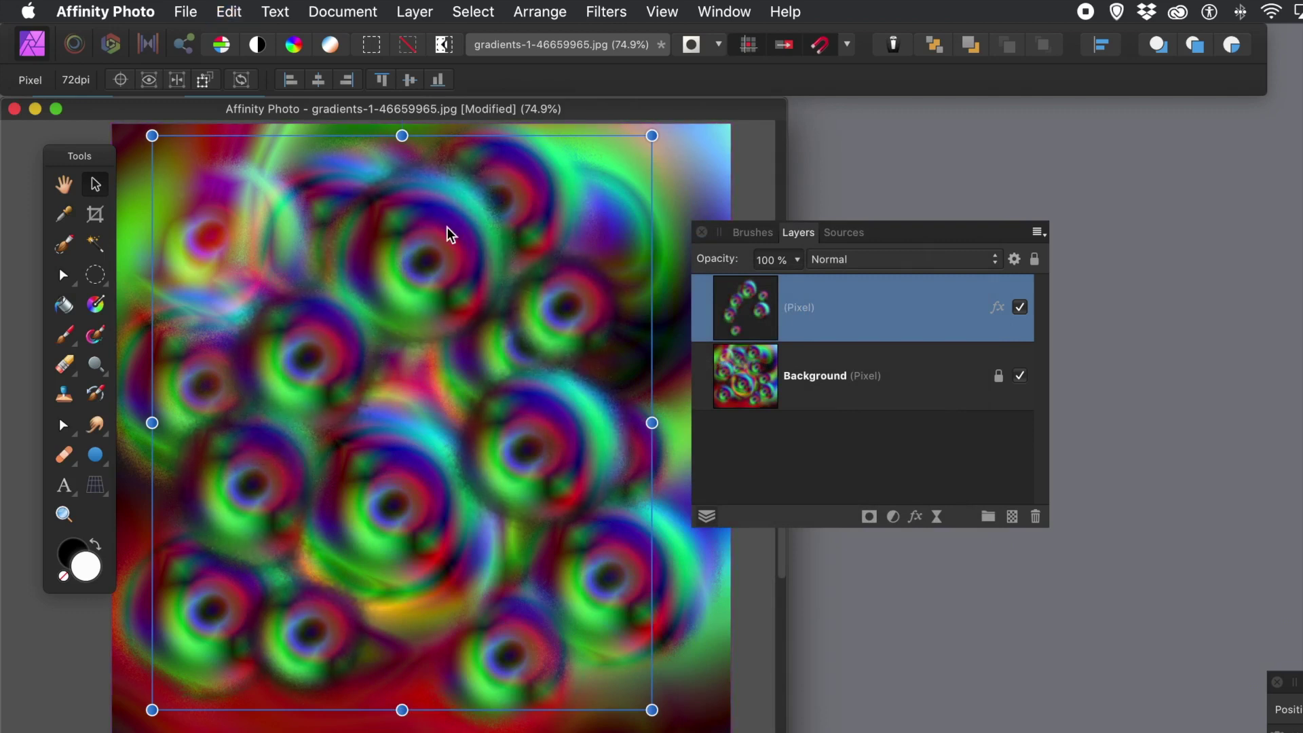
Start the Deform filter on the ring layer, place several handles among the rings and pull the one on the right toward the upper middle.
{"action": "left_click", "coordinate": [607, 13]}
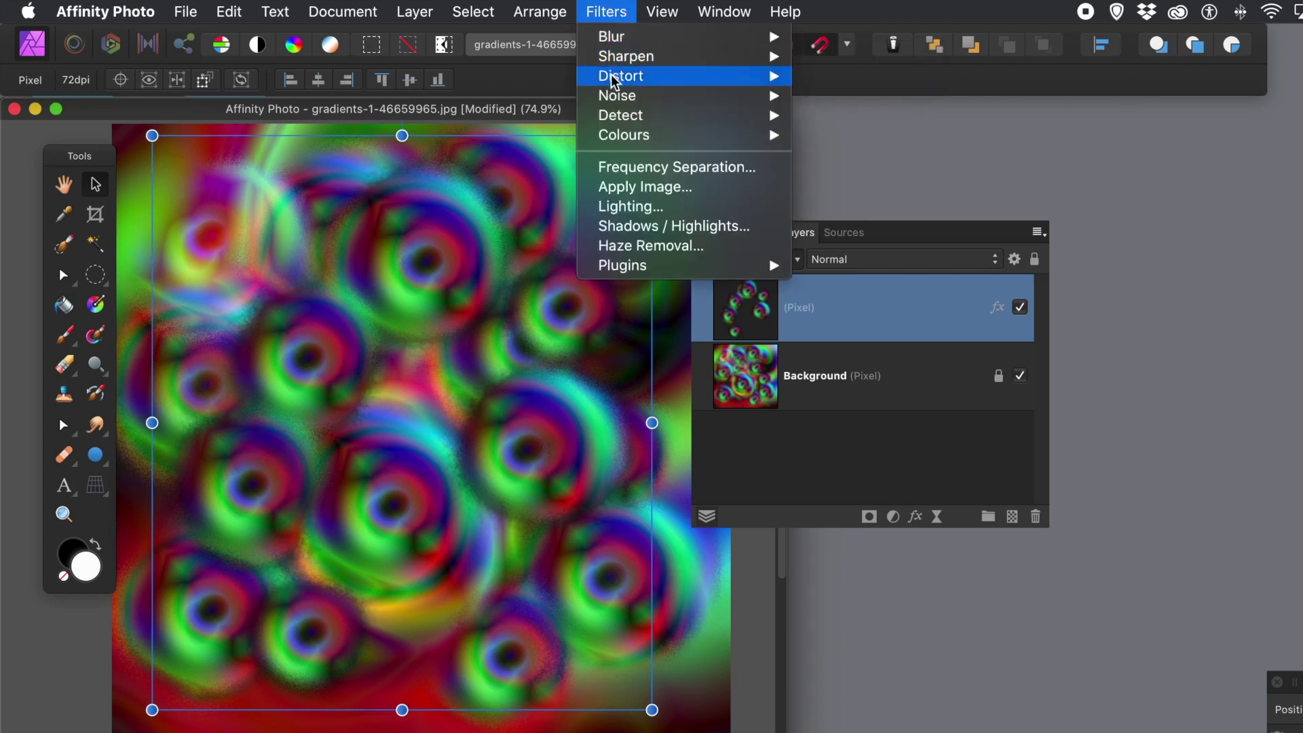
{"action": "mouse_move", "coordinate": [614, 78]}
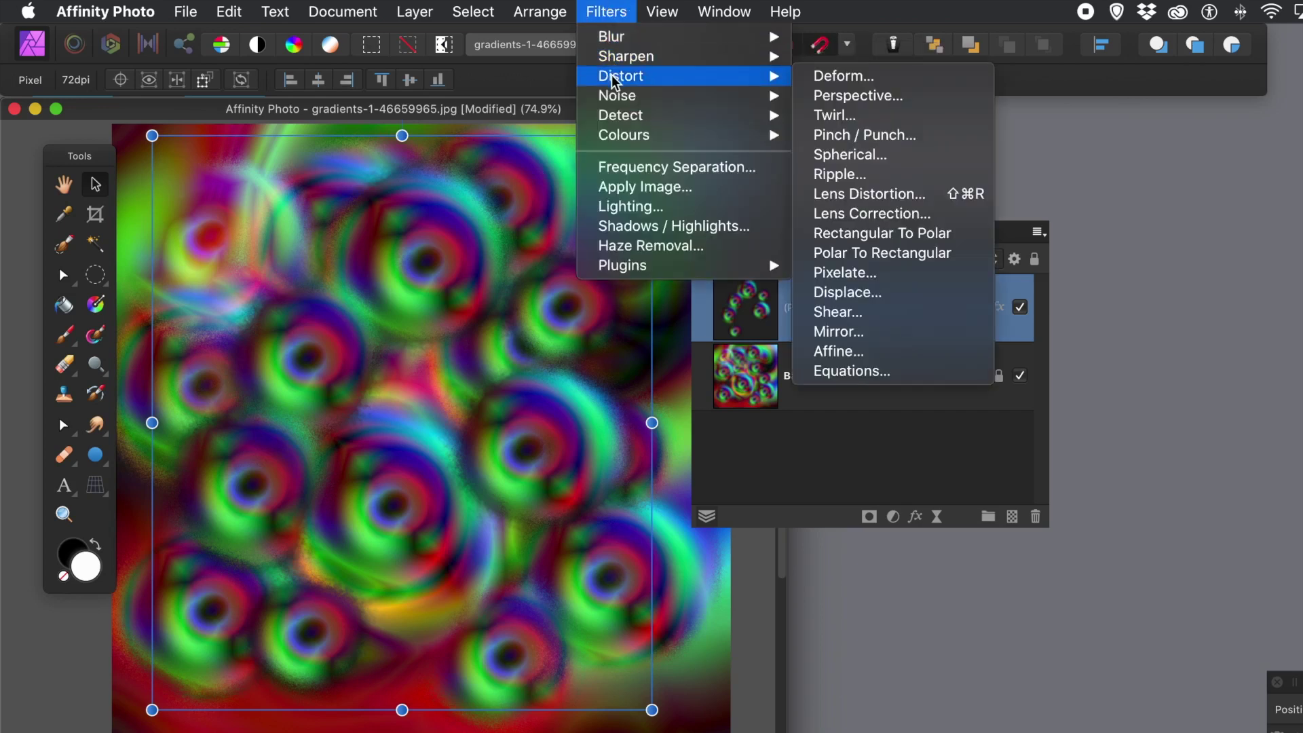
{"action": "left_click", "coordinate": [877, 81]}
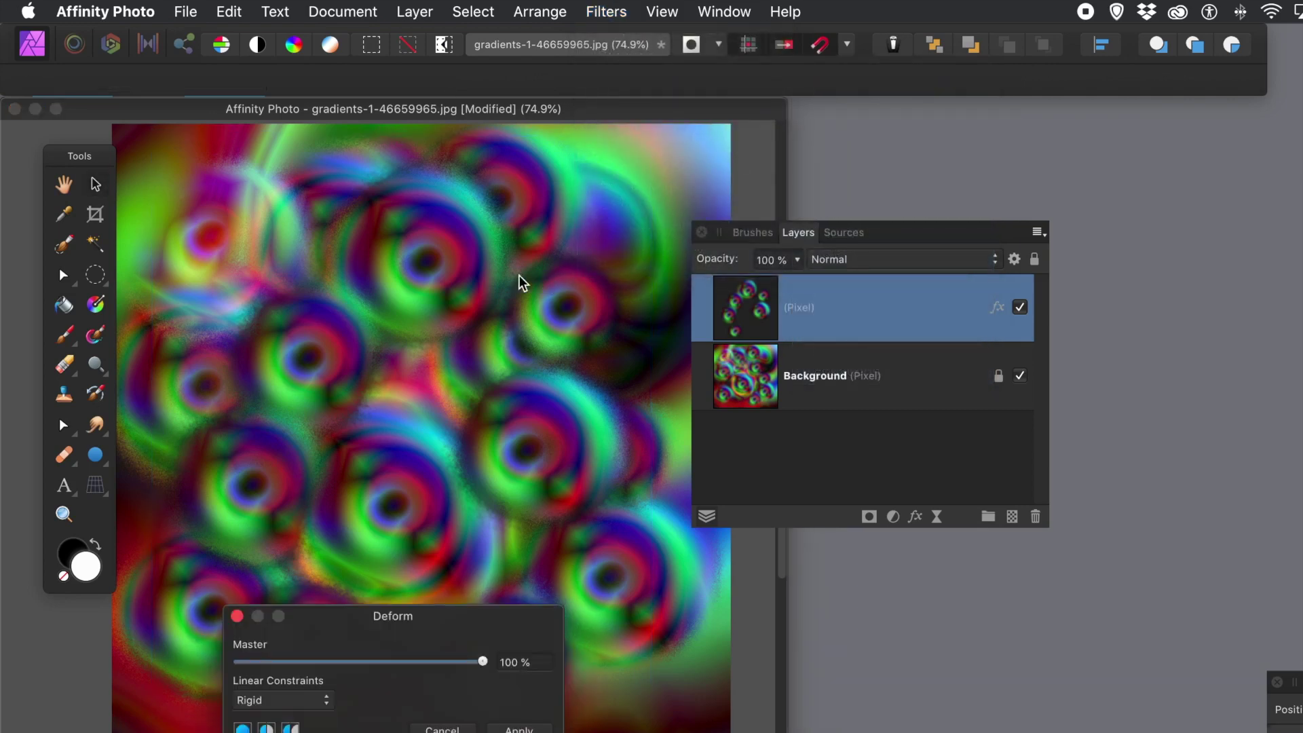
{"action": "left_click", "coordinate": [454, 286]}
{"action": "left_click", "coordinate": [348, 458]}
{"action": "left_click", "coordinate": [570, 378]}
{"action": "left_click_drag", "start_coordinate": [571, 377], "coordinate": [400, 315]}
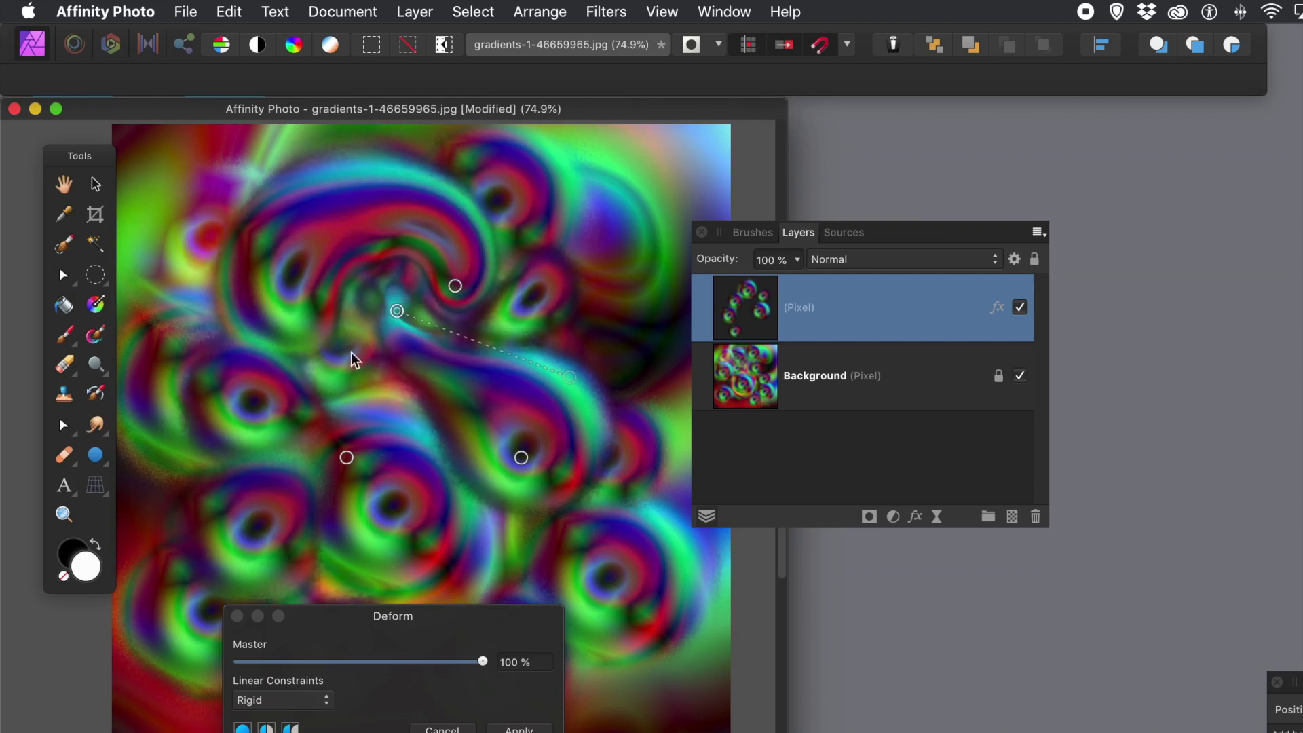
Pull the lower-left Deform handle to the upper middle, add one on the small lower-left ring, pull it right of centre and apply the filter.
{"action": "left_click_drag", "start_coordinate": [348, 460], "coordinate": [468, 313]}
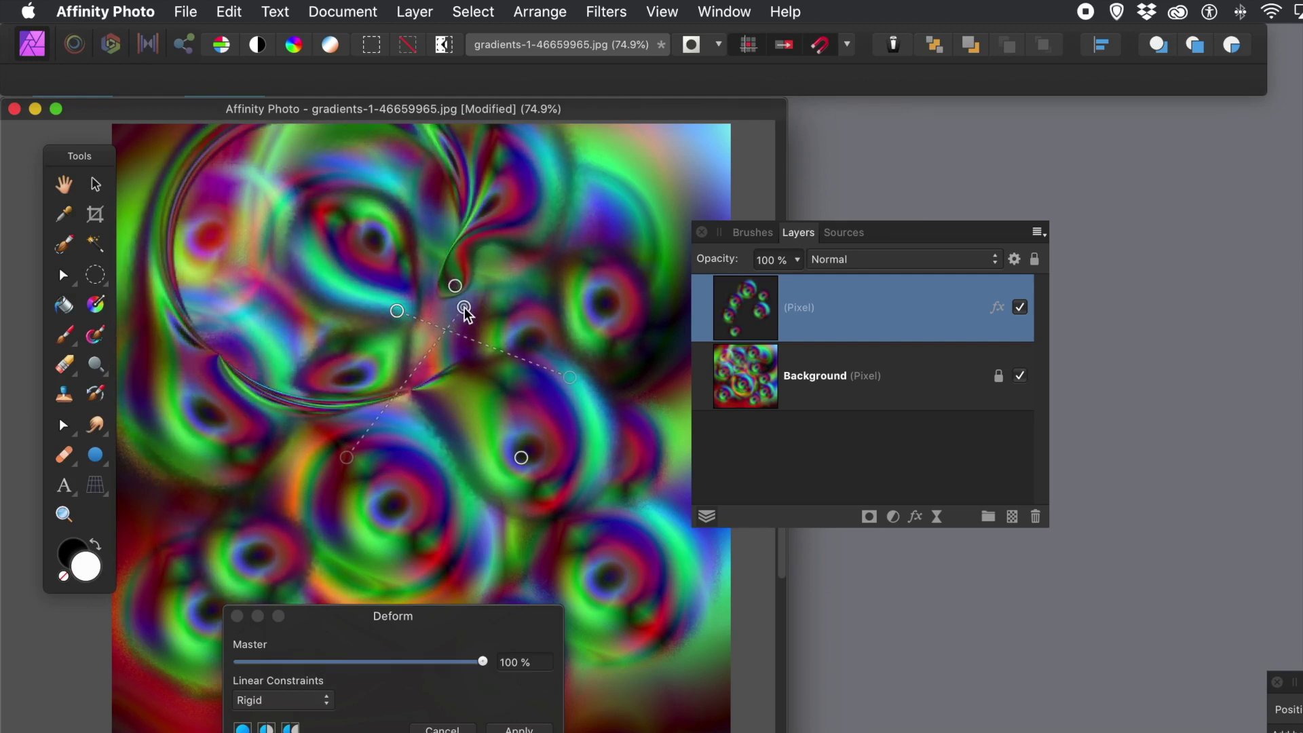
{"action": "left_click", "coordinate": [283, 548]}
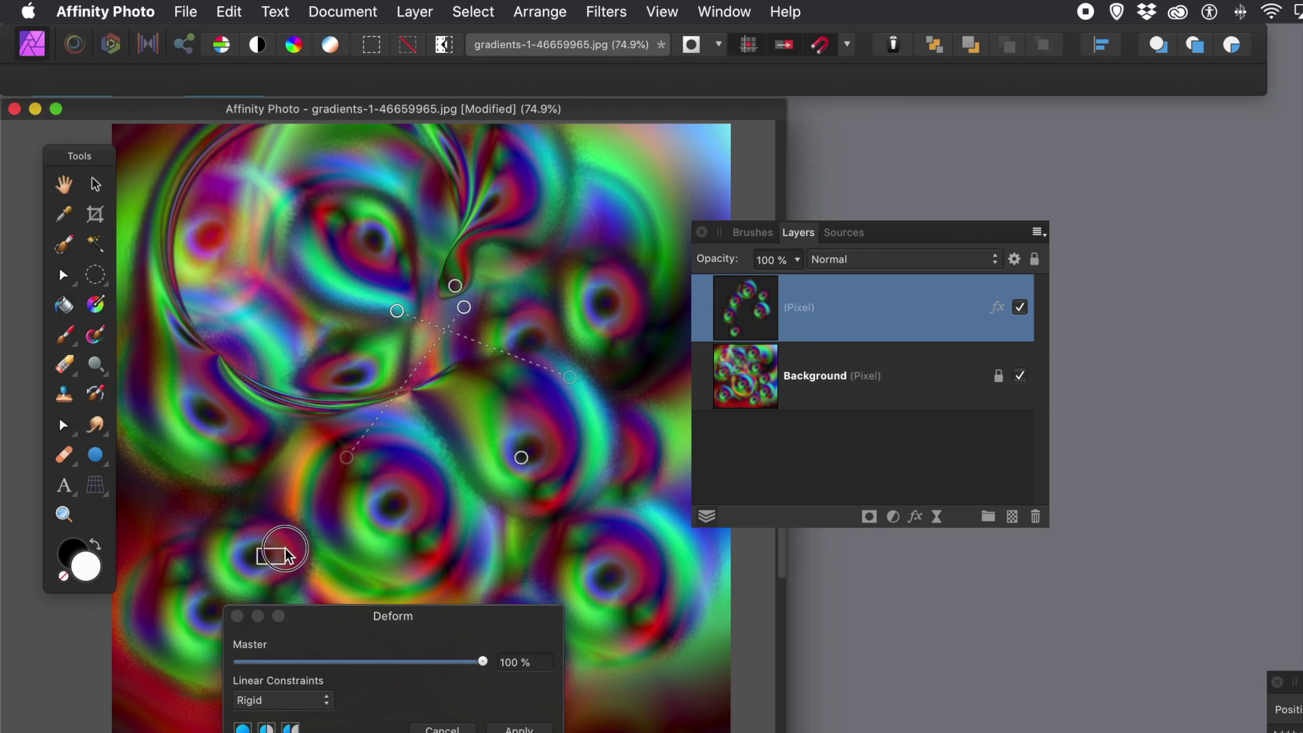
{"action": "left_click", "coordinate": [268, 553]}
{"action": "left_click_drag", "start_coordinate": [269, 555], "coordinate": [501, 403]}
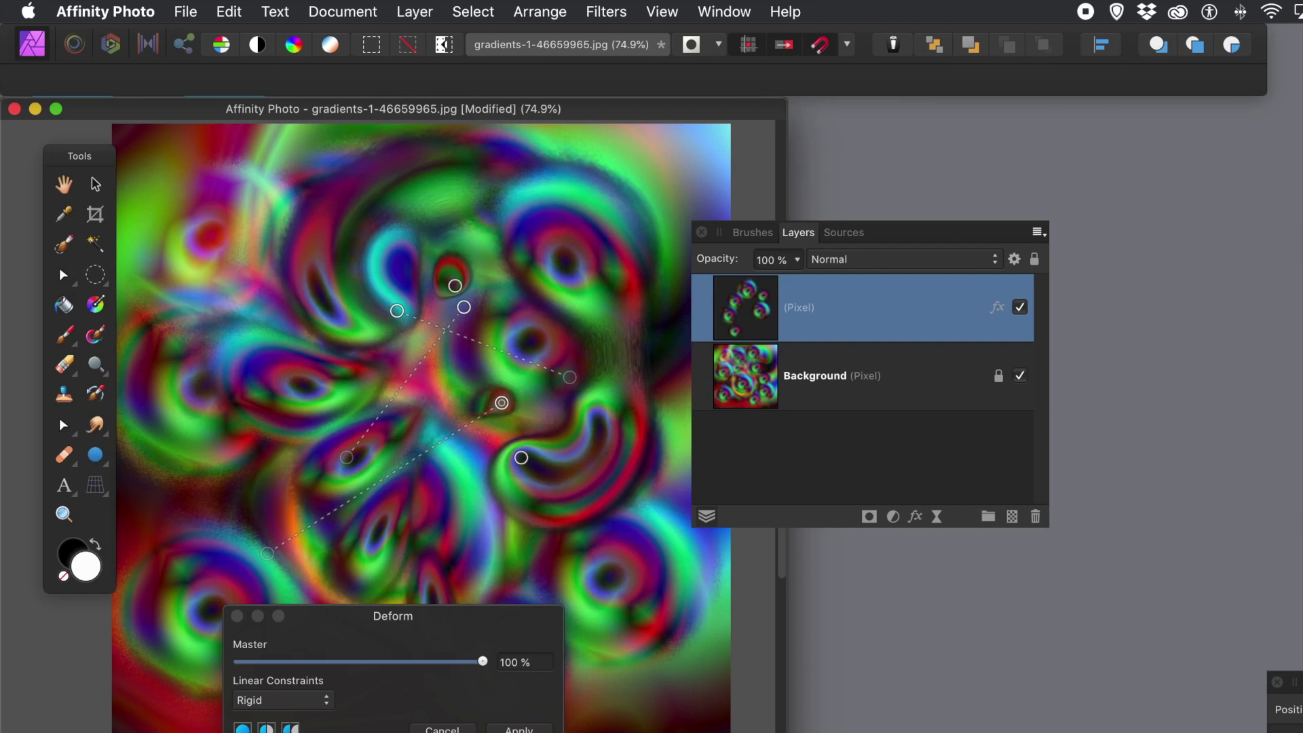
{"action": "left_click", "coordinate": [518, 729]}
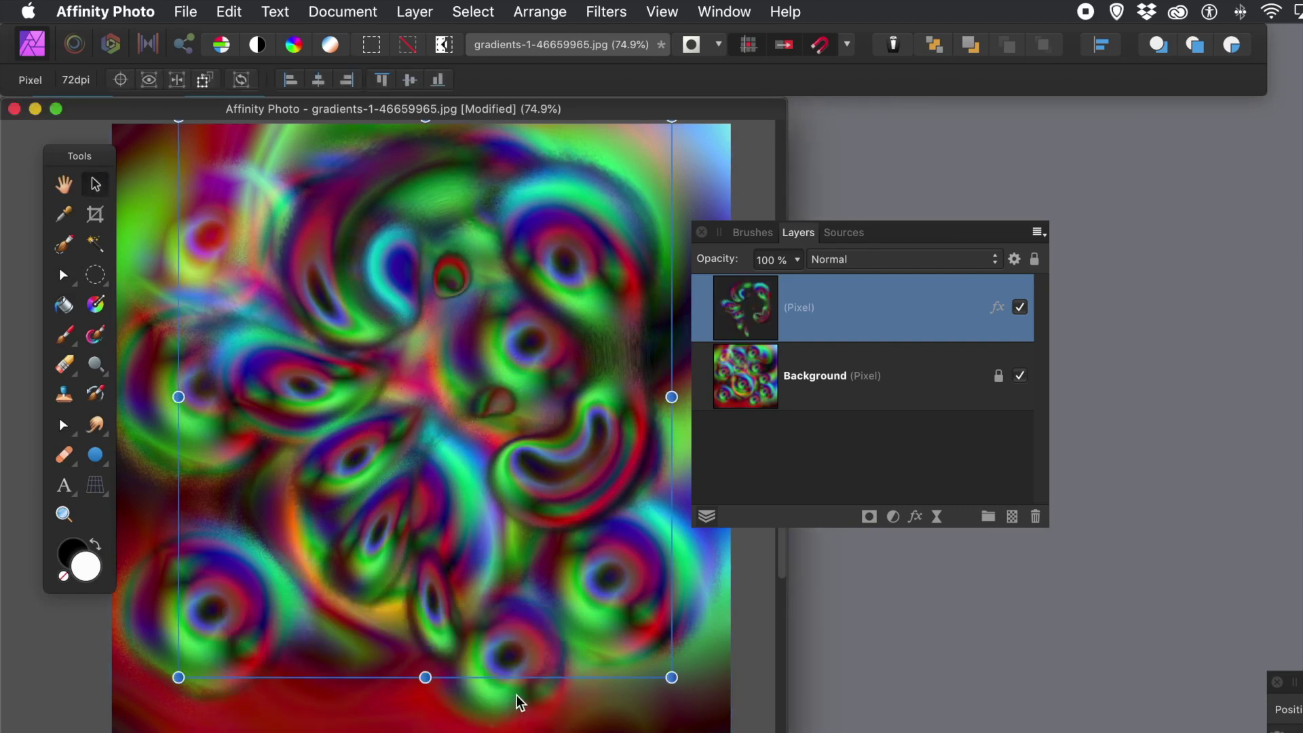
Duplicate the deformed ring layer several times, offsetting copies toward the lower left and lower right of the canvas.
{"action": "left_click_drag", "start_coordinate": [551, 478], "coordinate": [489, 521]}
{"action": "key", "text": "super+shift+n"}
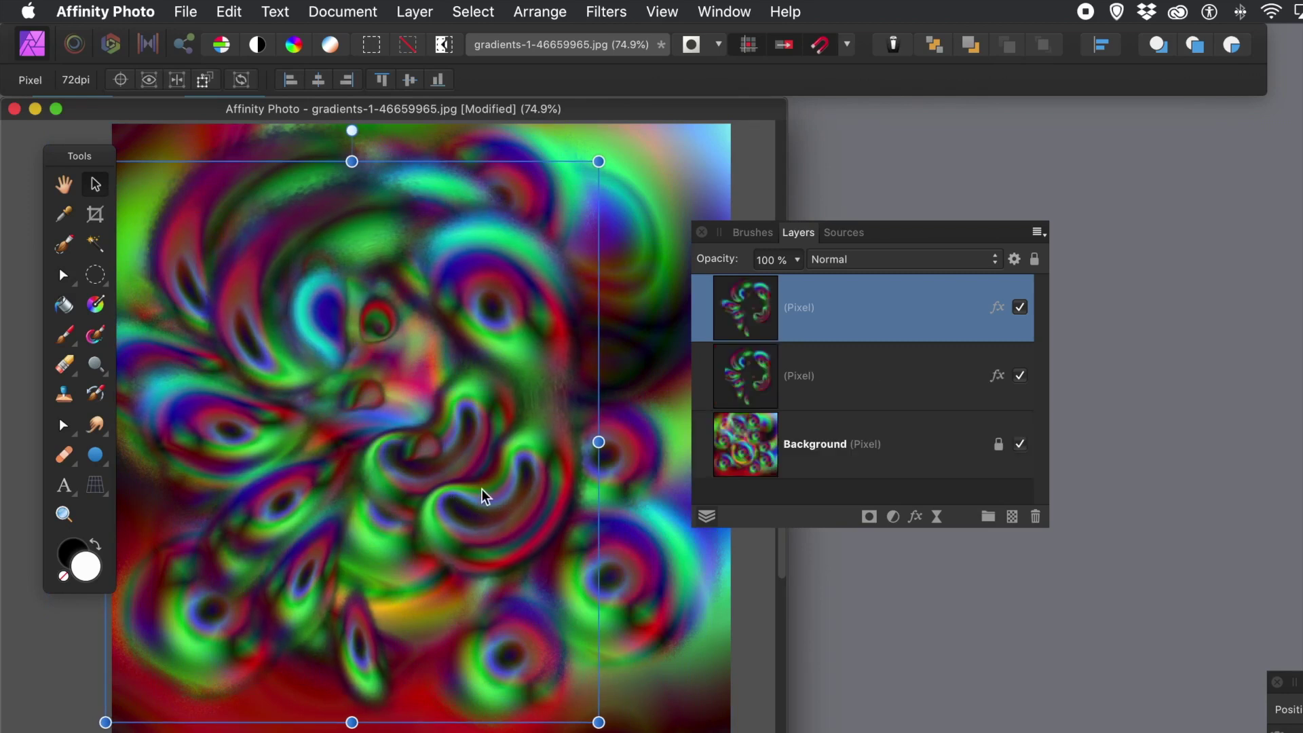
{"action": "left_click_drag", "start_coordinate": [487, 502], "coordinate": [626, 732]}
{"action": "key", "text": "super+j"}
{"action": "key", "text": "super+j"}
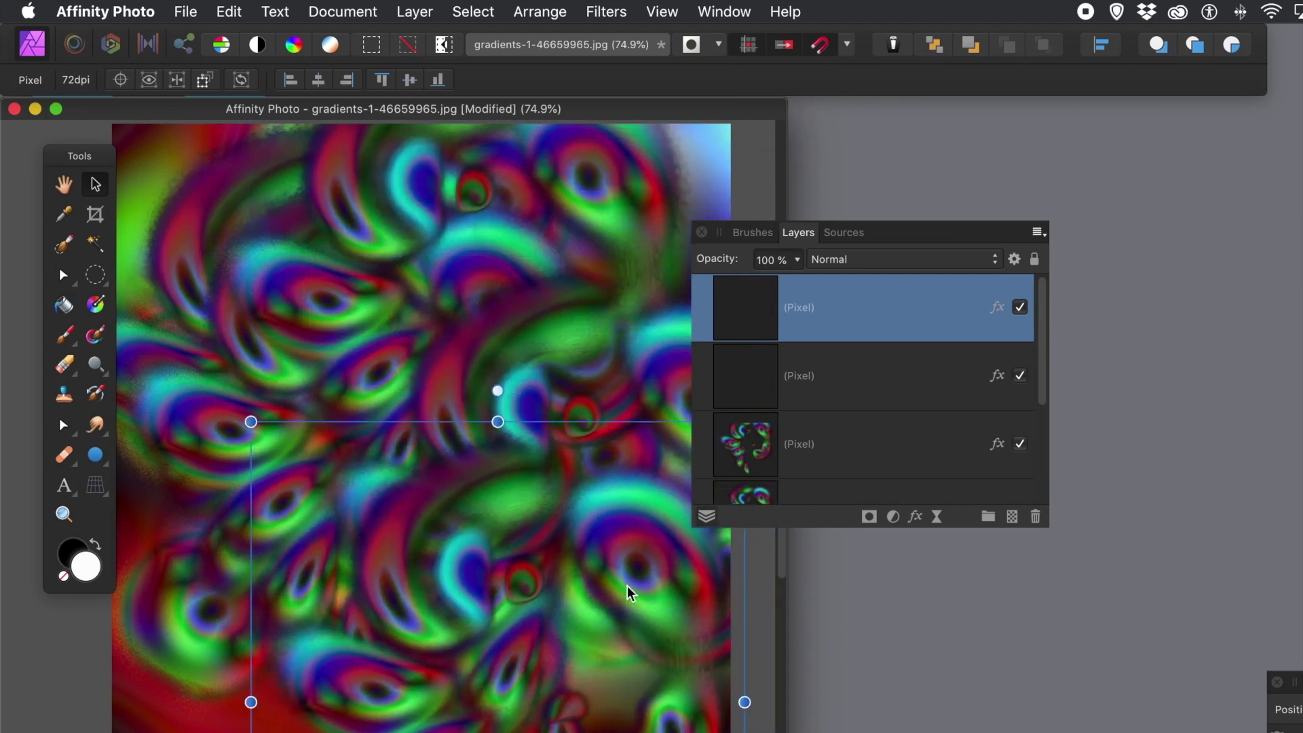
Spread further full-size copies of the deformed layer across the upper, lower and left areas until the background is mostly covered.
{"action": "left_click_drag", "start_coordinate": [650, 554], "coordinate": [581, 120]}
{"action": "key", "text": "super+j"}
{"action": "key", "text": "super+j"}
{"action": "mouse_move", "coordinate": [574, 312]}
{"action": "left_mouse_down"}
{"action": "mouse_move", "coordinate": [693, 387]}
{"action": "mouse_move", "coordinate": [623, 560]}
{"action": "mouse_move", "coordinate": [611, 675]}
{"action": "left_mouse_up"}
{"action": "key", "text": "super+j"}
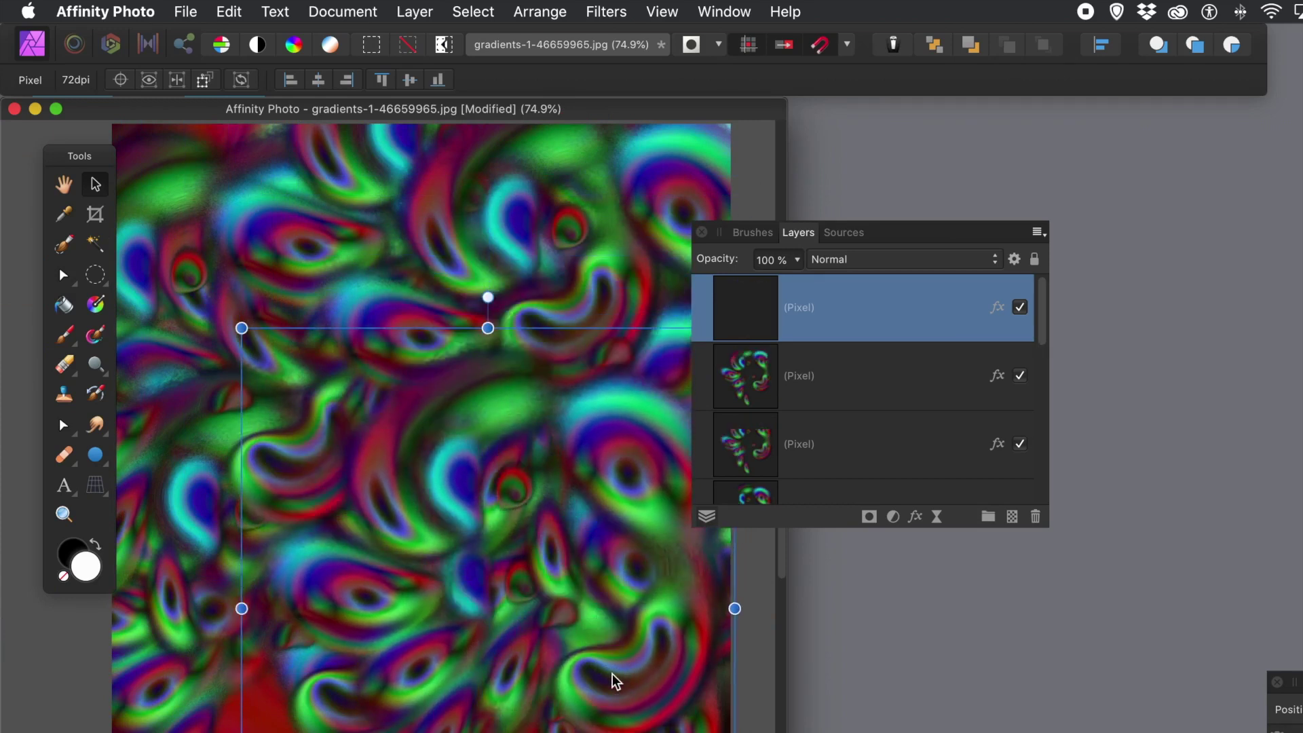
{"action": "left_click_drag", "start_coordinate": [429, 470], "coordinate": [280, 466]}
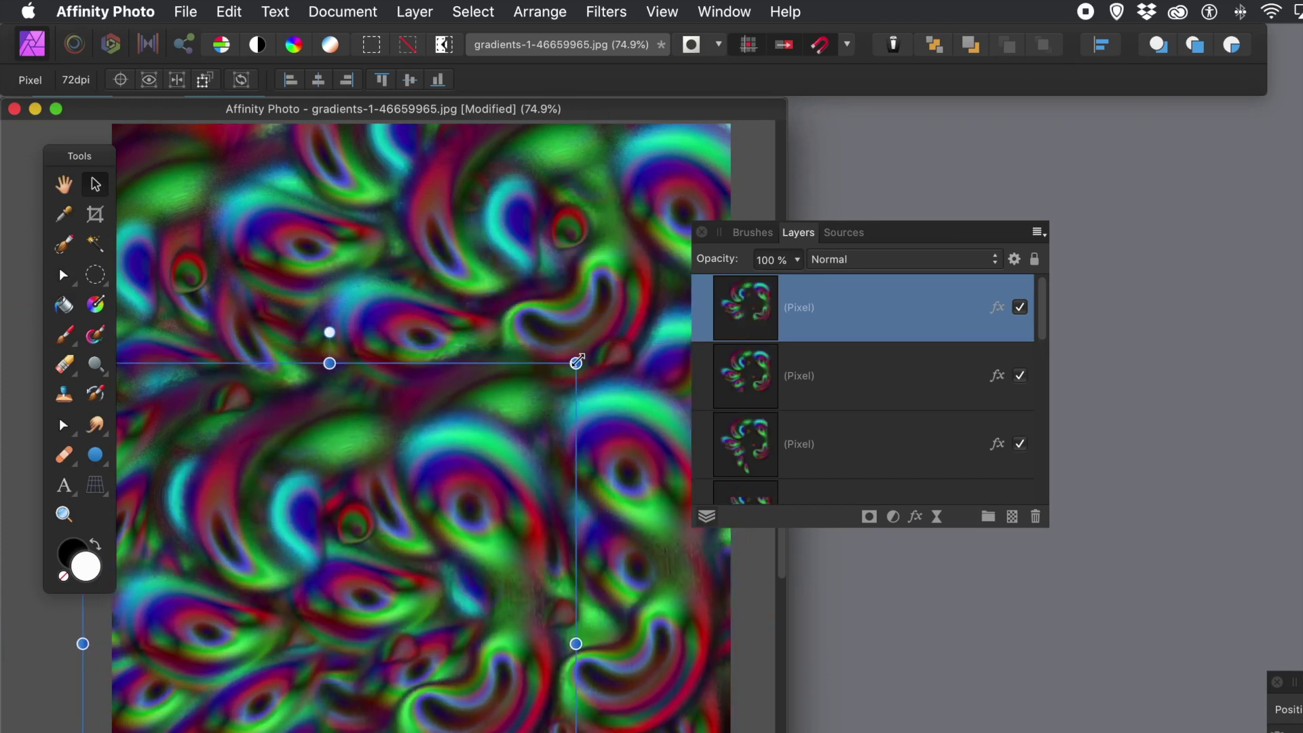
Shrink the topmost copy to roughly two thirds, place it on the left of the canvas and distribute smaller duplicates over the middle.
{"action": "left_click_drag", "start_coordinate": [575, 364], "coordinate": [368, 510]}
{"action": "left_click_drag", "start_coordinate": [370, 642], "coordinate": [355, 364]}
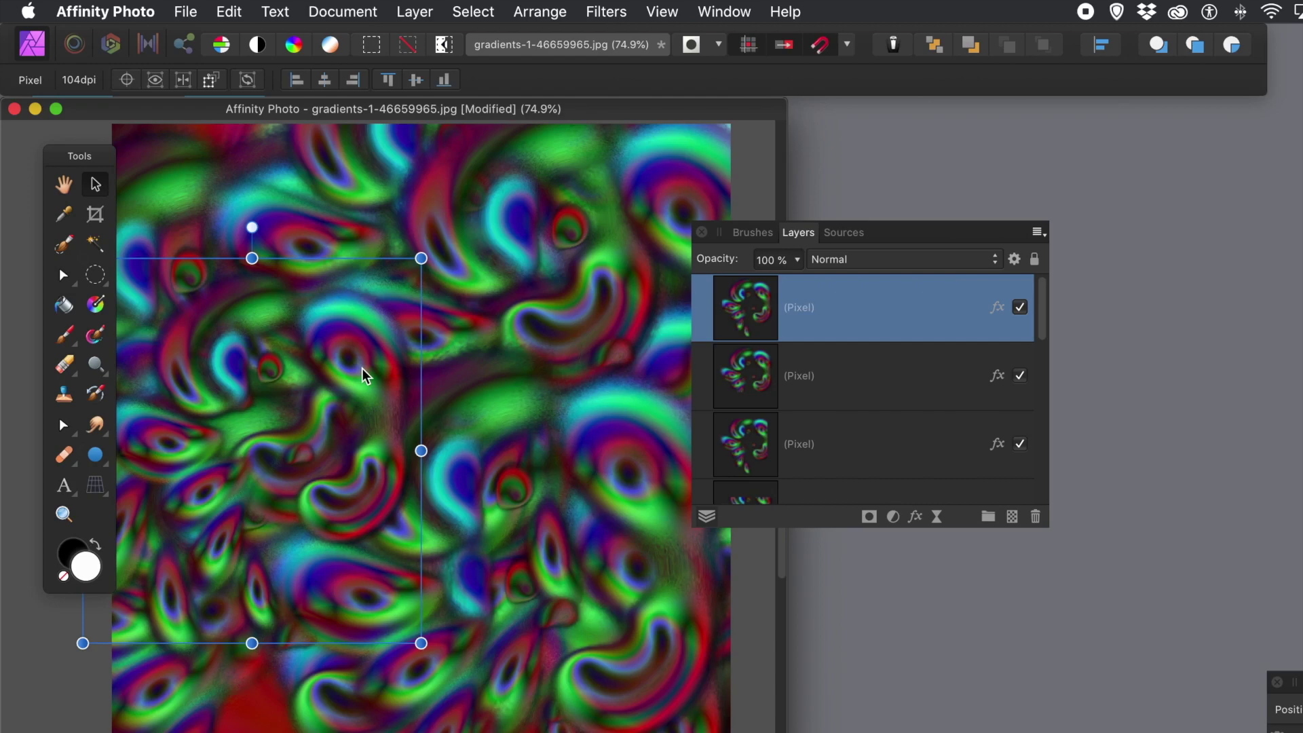
{"action": "left_click_drag", "start_coordinate": [374, 382], "coordinate": [551, 440]}
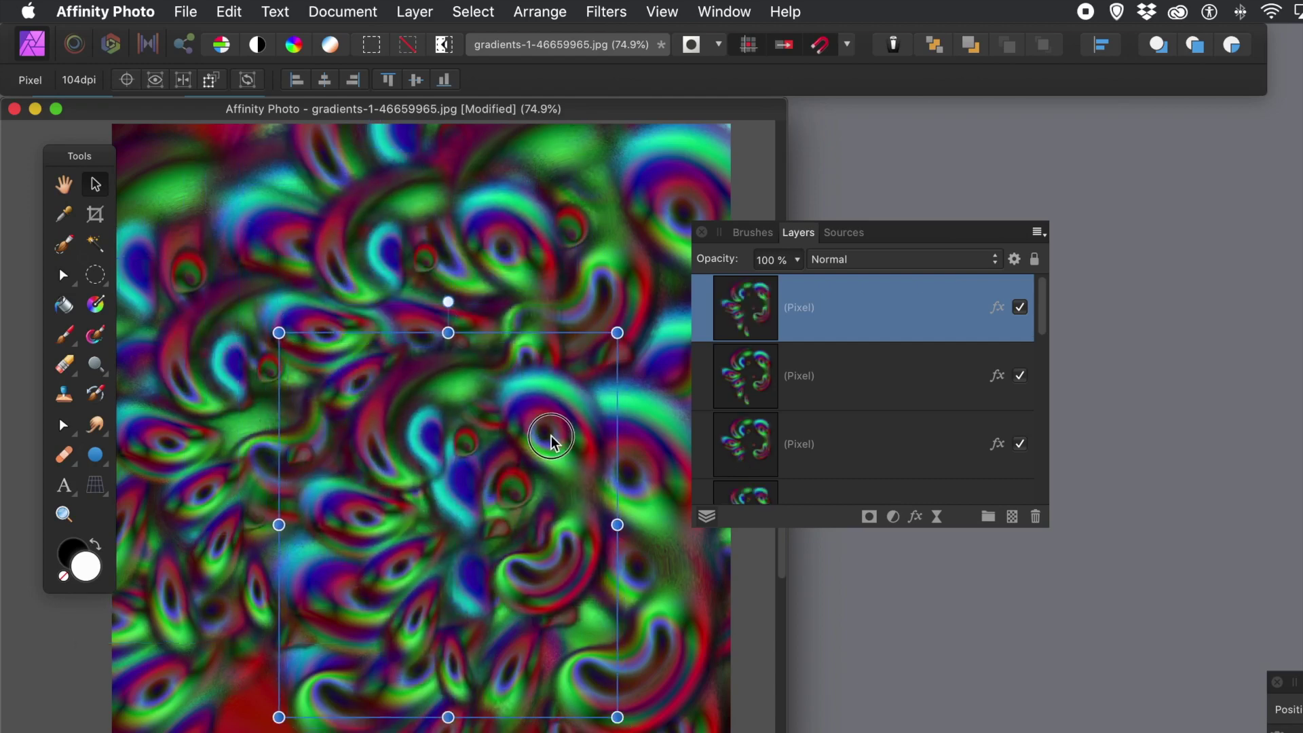
{"action": "left_click", "coordinate": [615, 144]}
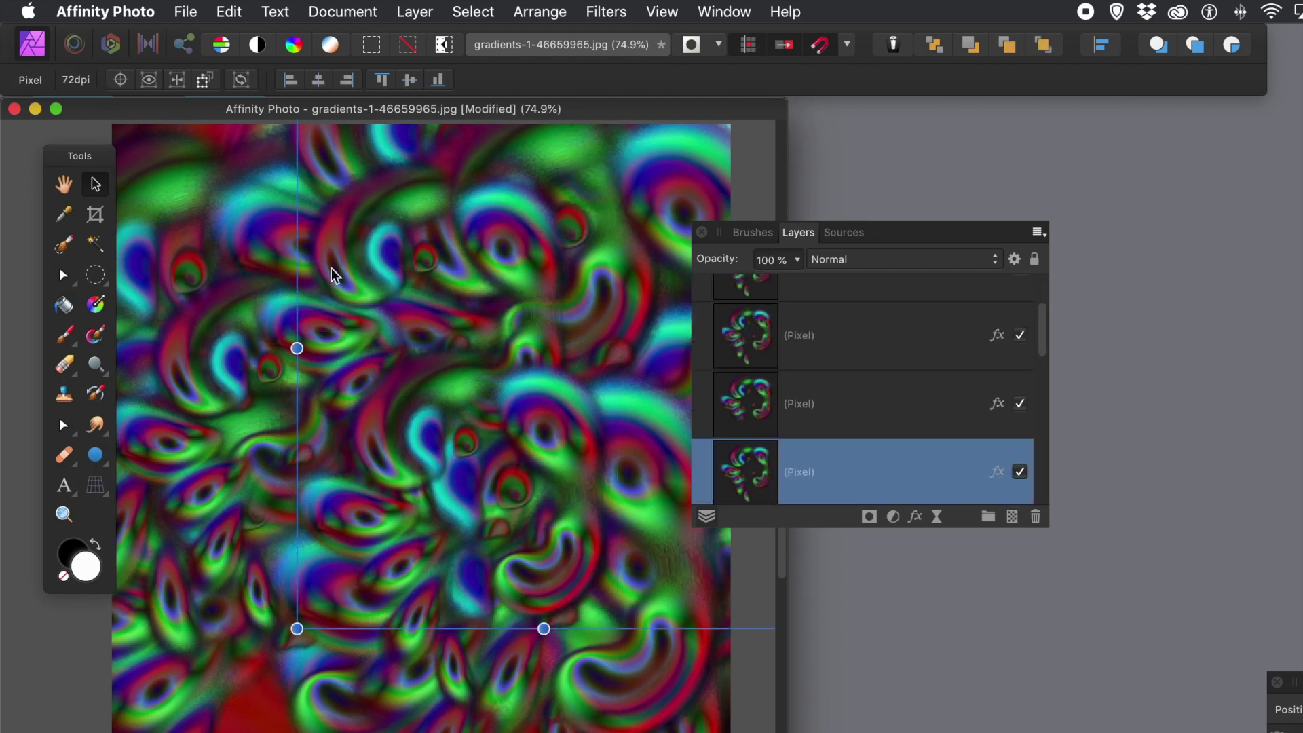